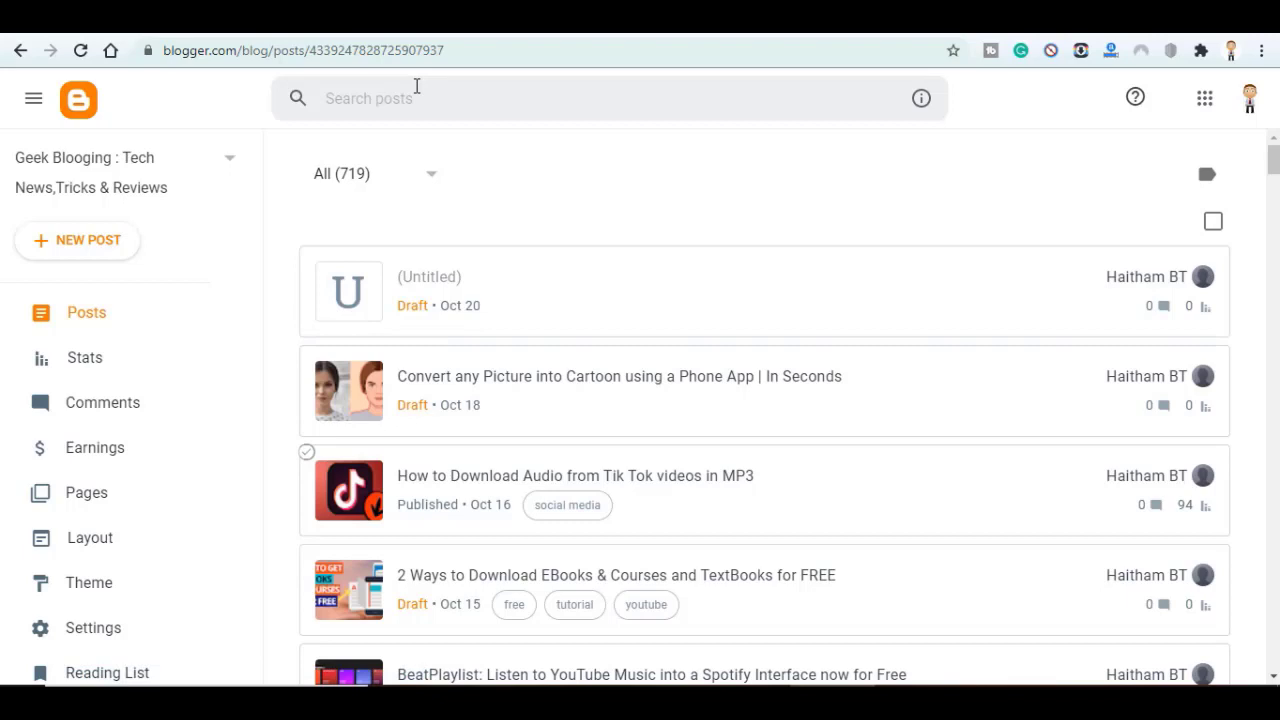
Step: Create a blog titled 'Maghreb Cuisine: Cook with Haitham' at the address themaghrebicuisine
click(100, 183)
mouse_move(217, 270)
mouse_down()
mouse_move(206, 414)
mouse_move(147, 479)
mouse_up()
click(147, 479)
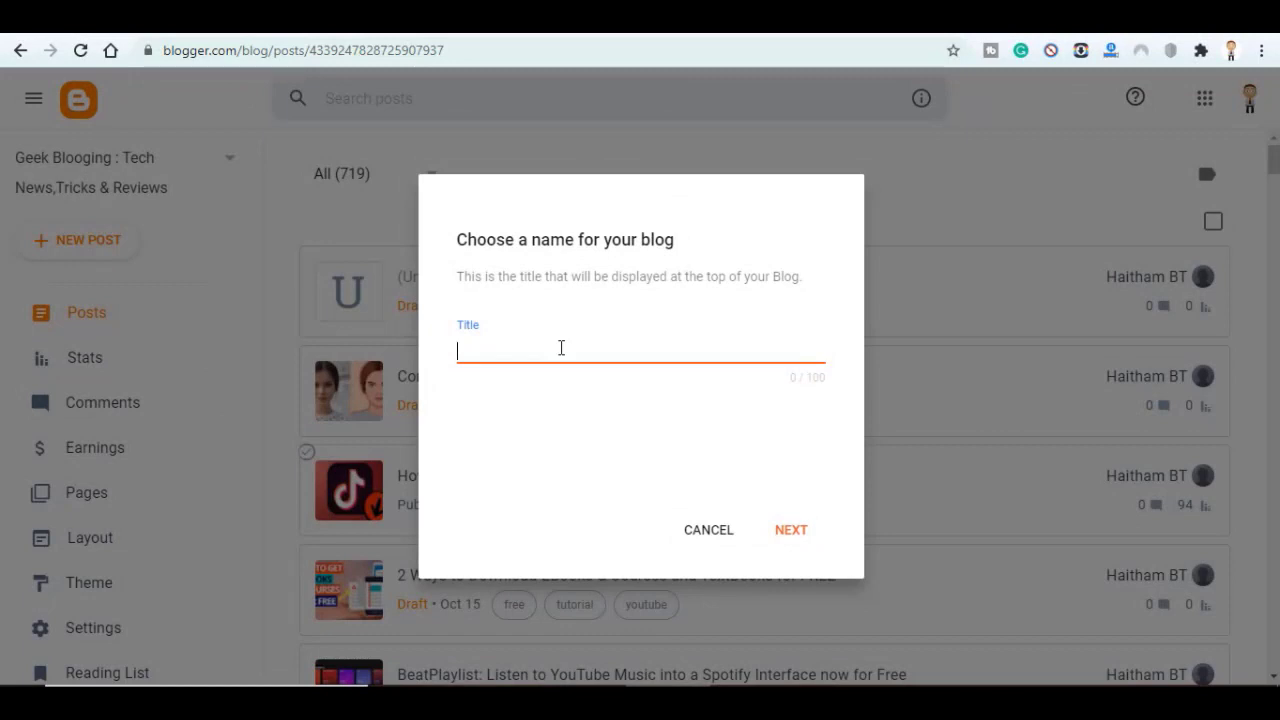
text(Maghreb Cuisine: Cook with Haitham)
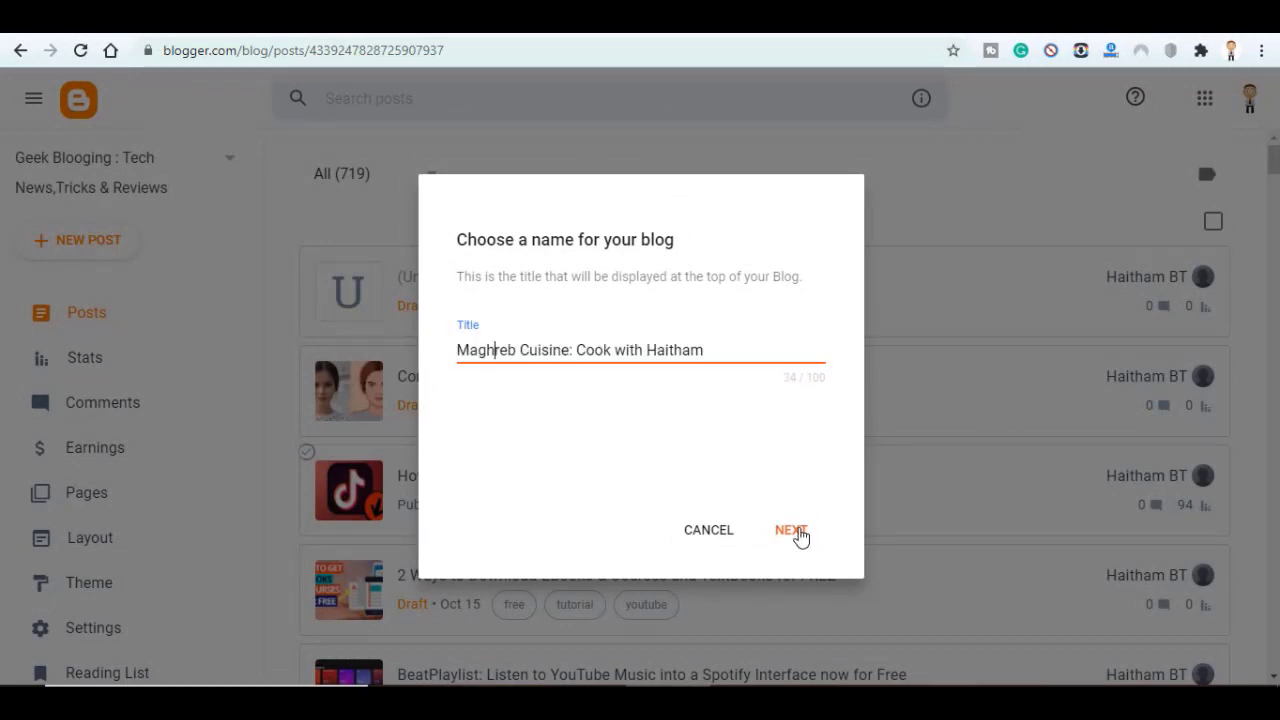
click(792, 530)
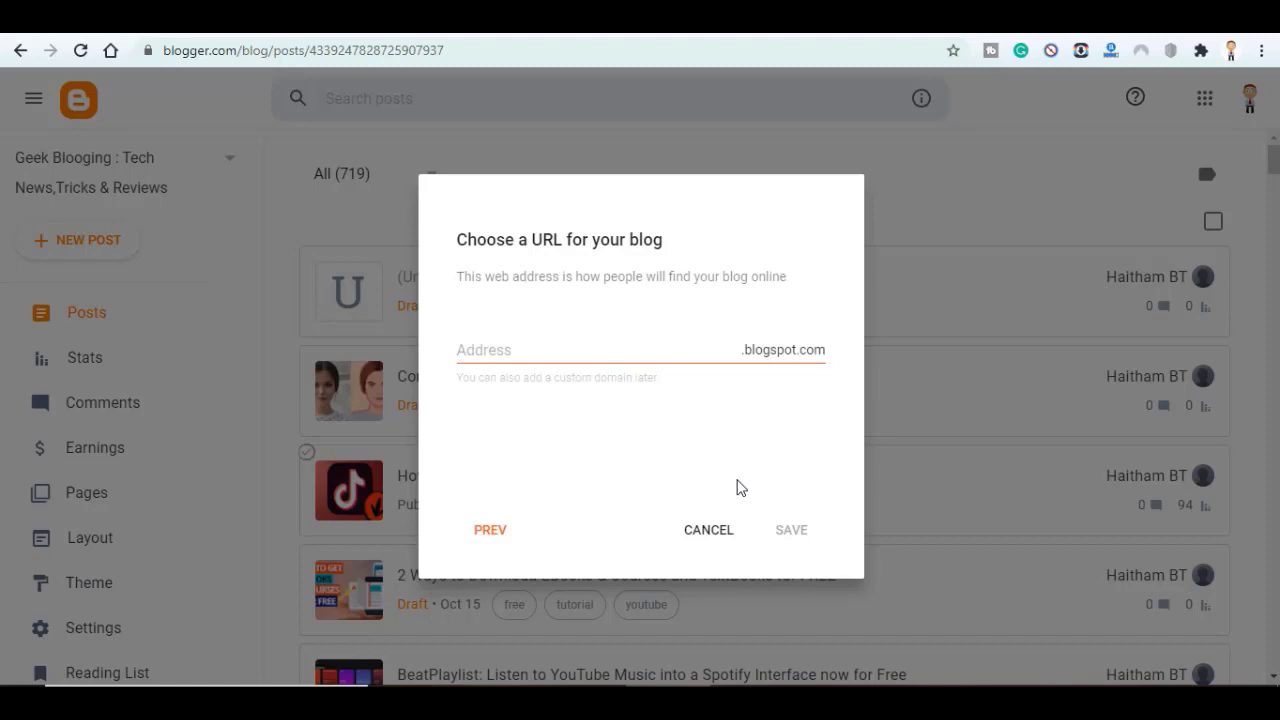
click(544, 349)
text(themaghrebicuisine)
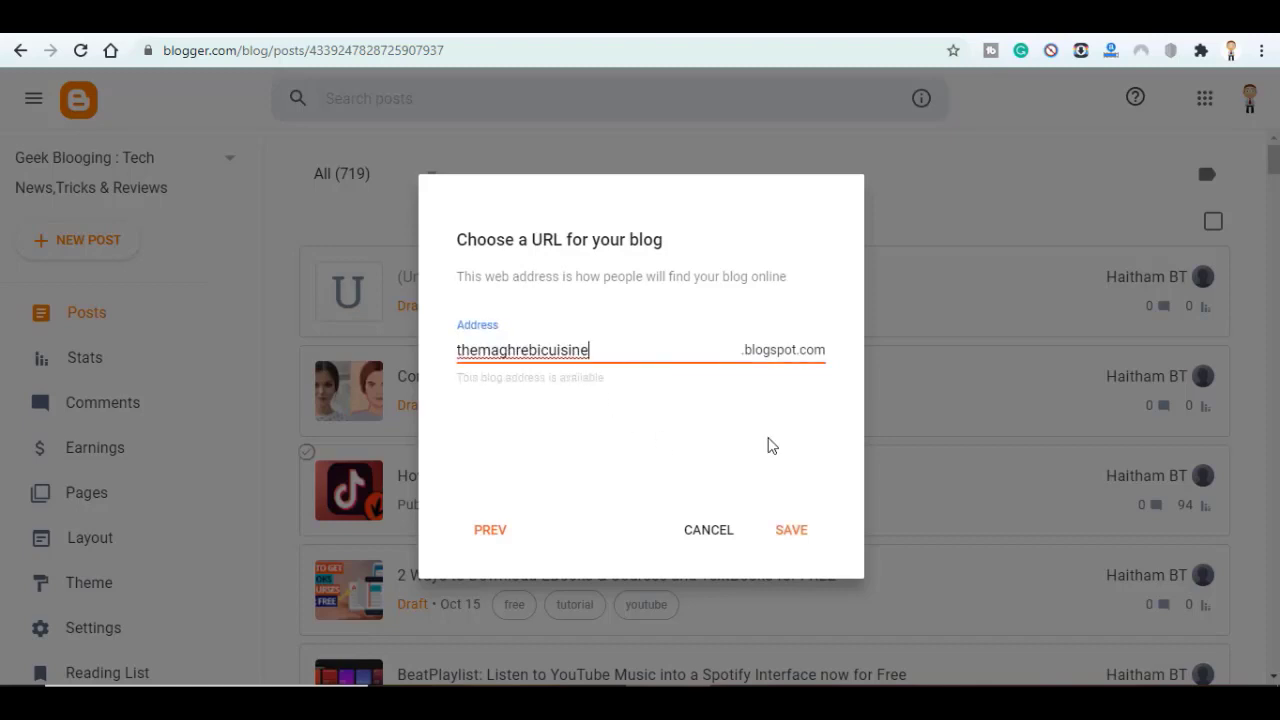
click(785, 531)
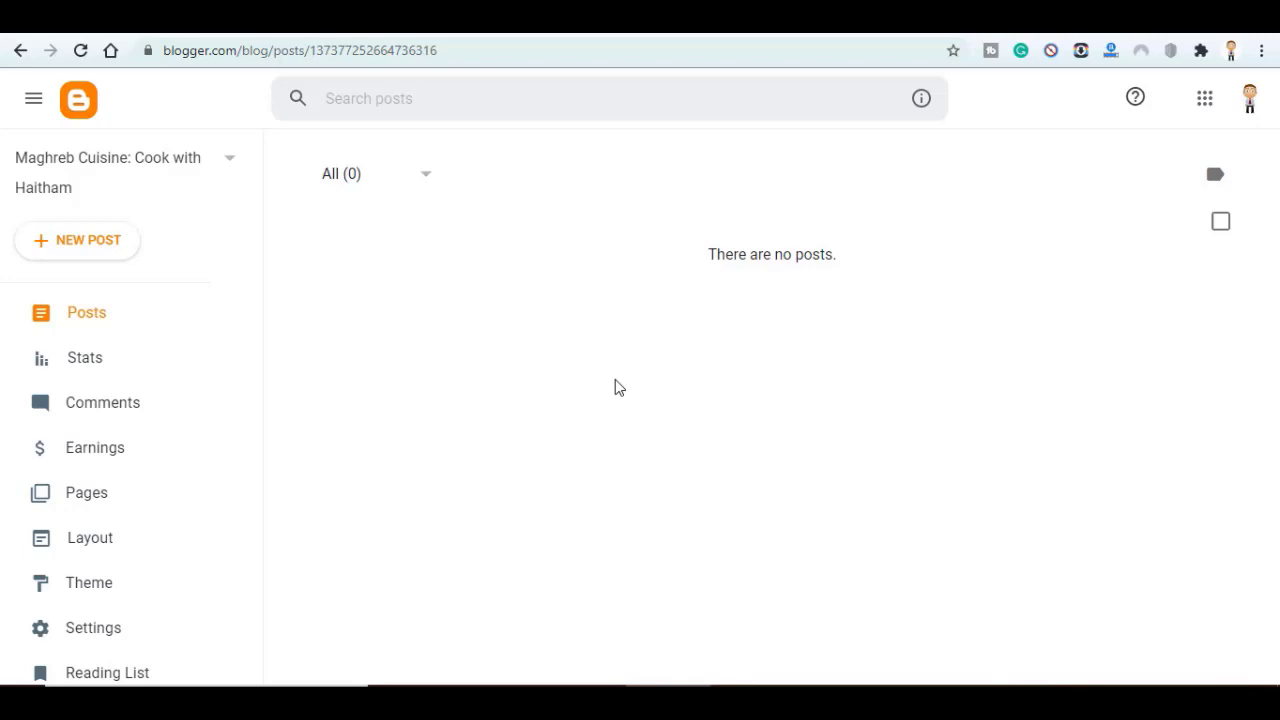
Step: Open BMAG-v2.1.1.xml from the bmagblogger-211 folder in Notepad and copy all its code
click(610, 686)
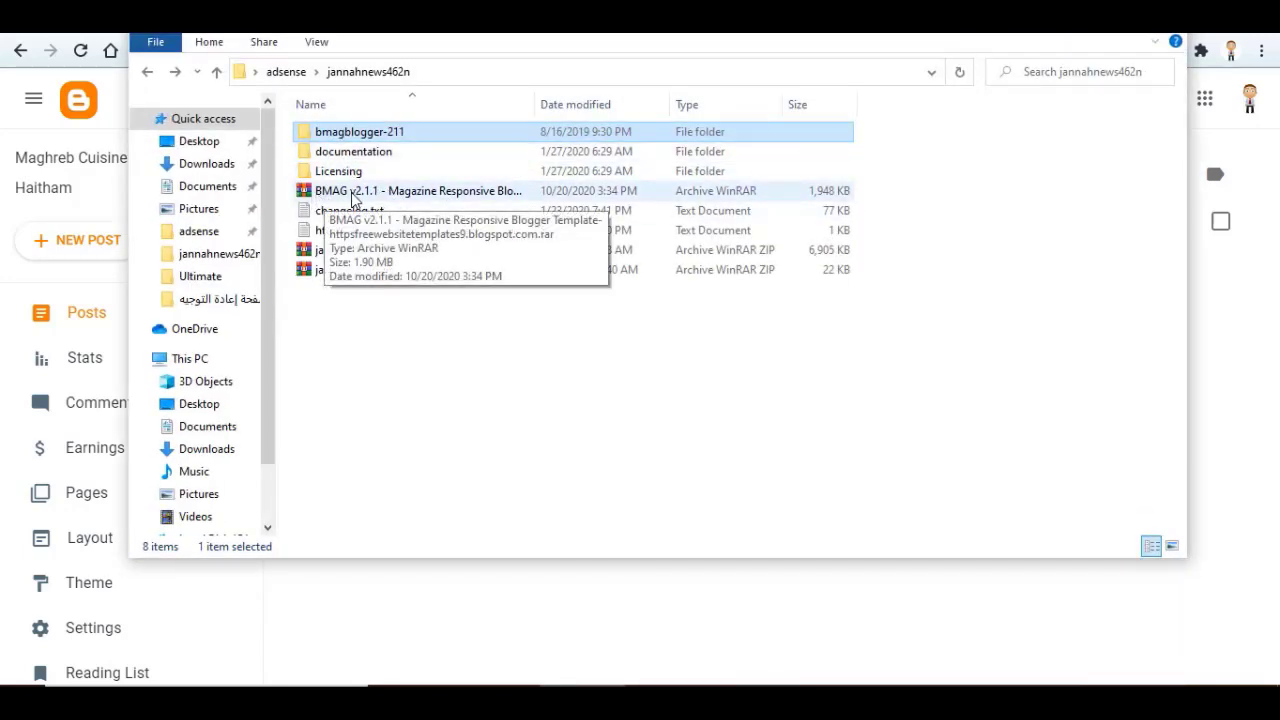
double_click(338, 137)
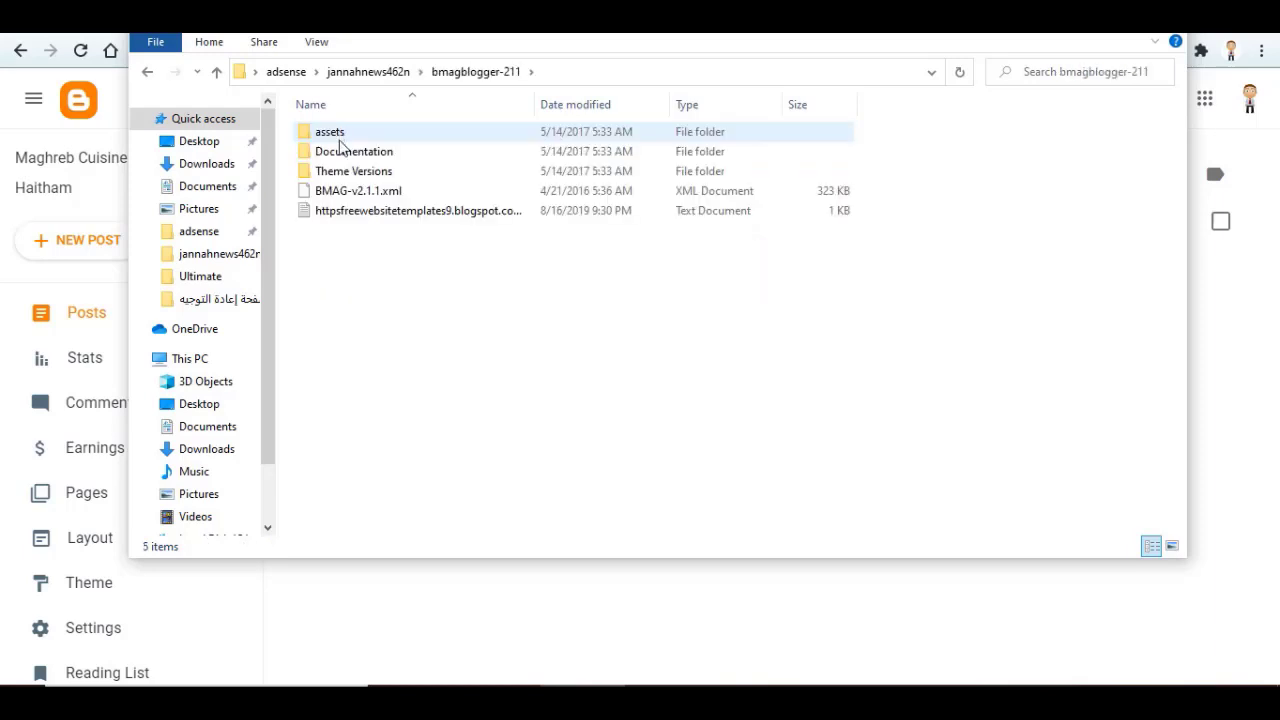
click(327, 198)
right_click(327, 198)
mouse_move(382, 368)
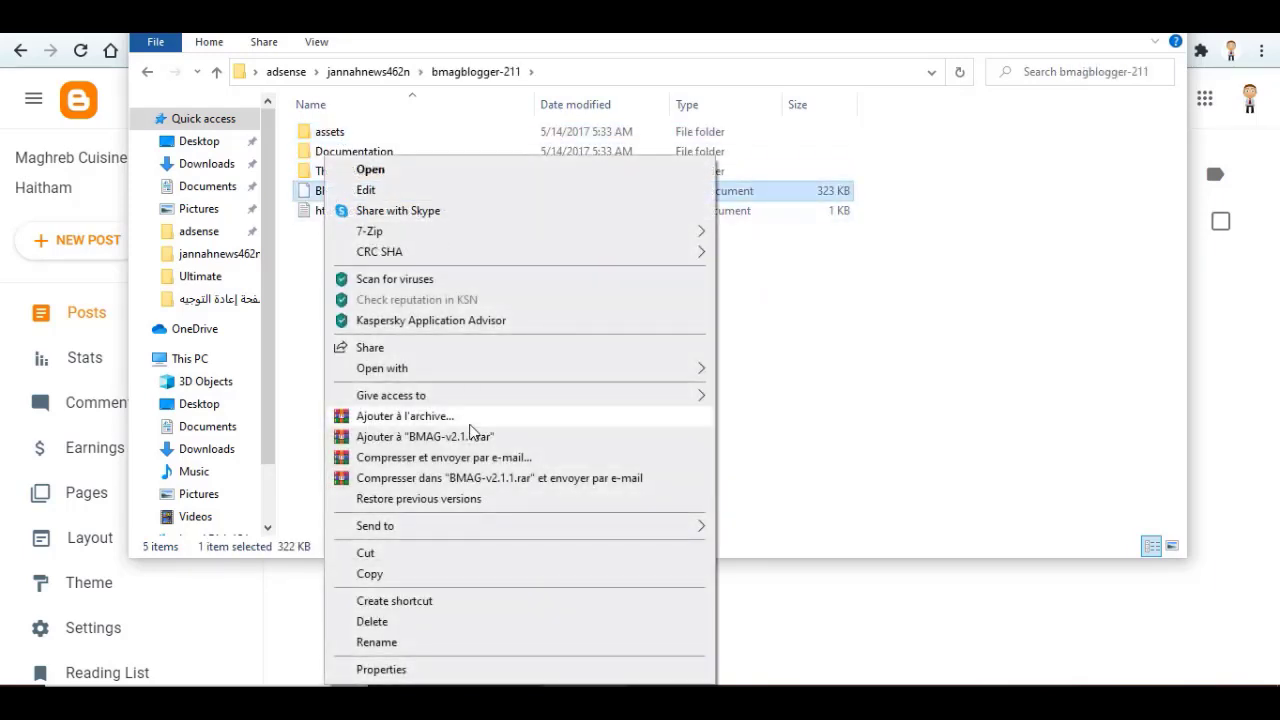
click(764, 390)
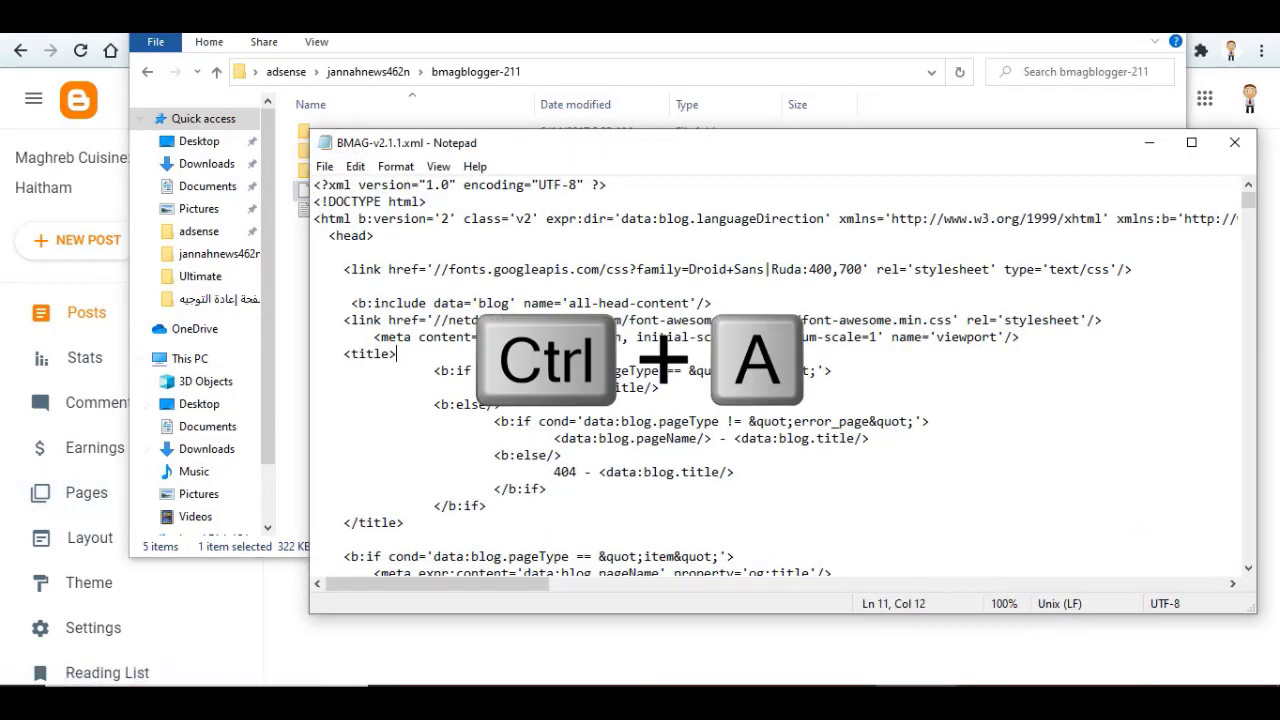
key(ctrl+a)
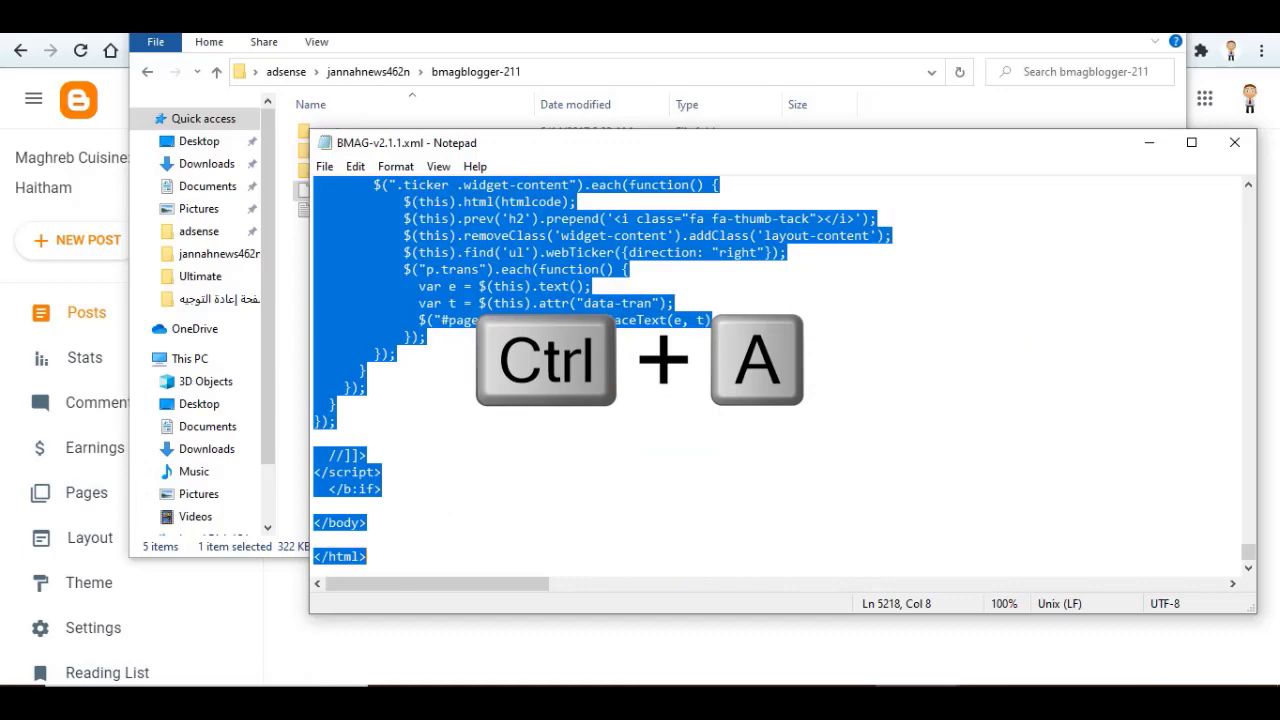
key(ctrl+c)
click(137, 583)
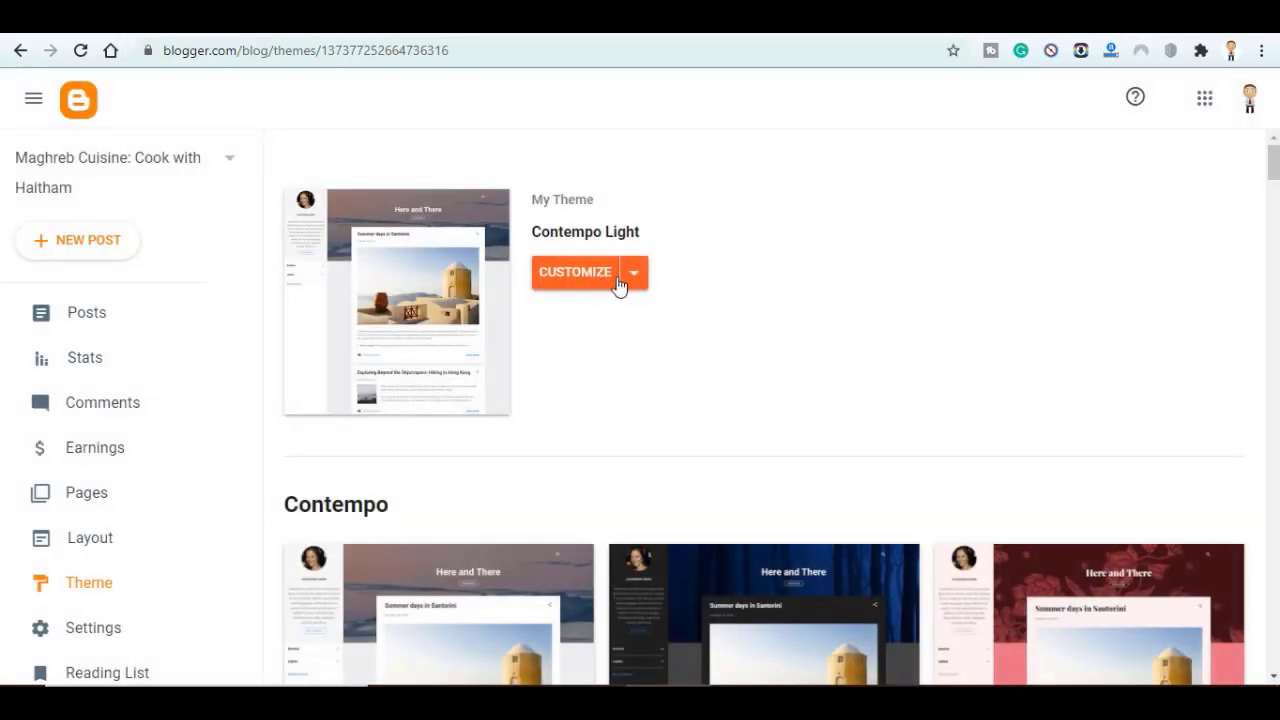
Step: Replace all of the theme's HTML with the pasted BMAG code and save it
click(634, 284)
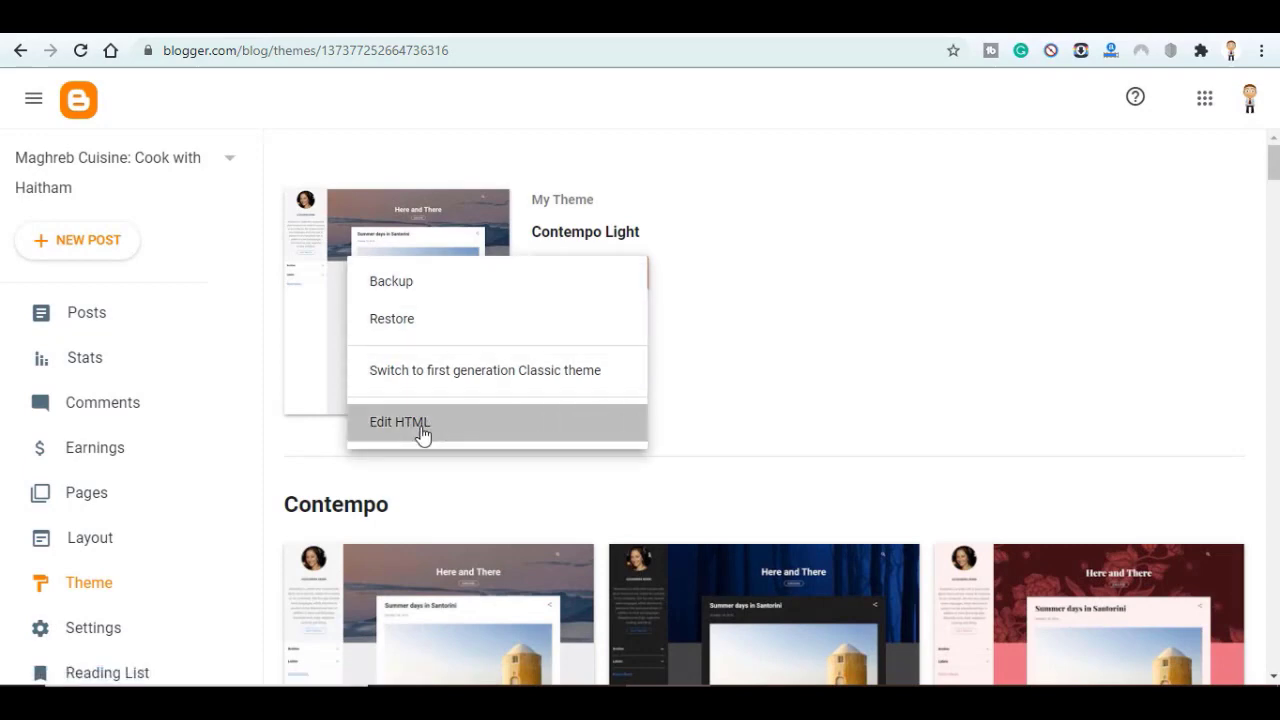
click(400, 422)
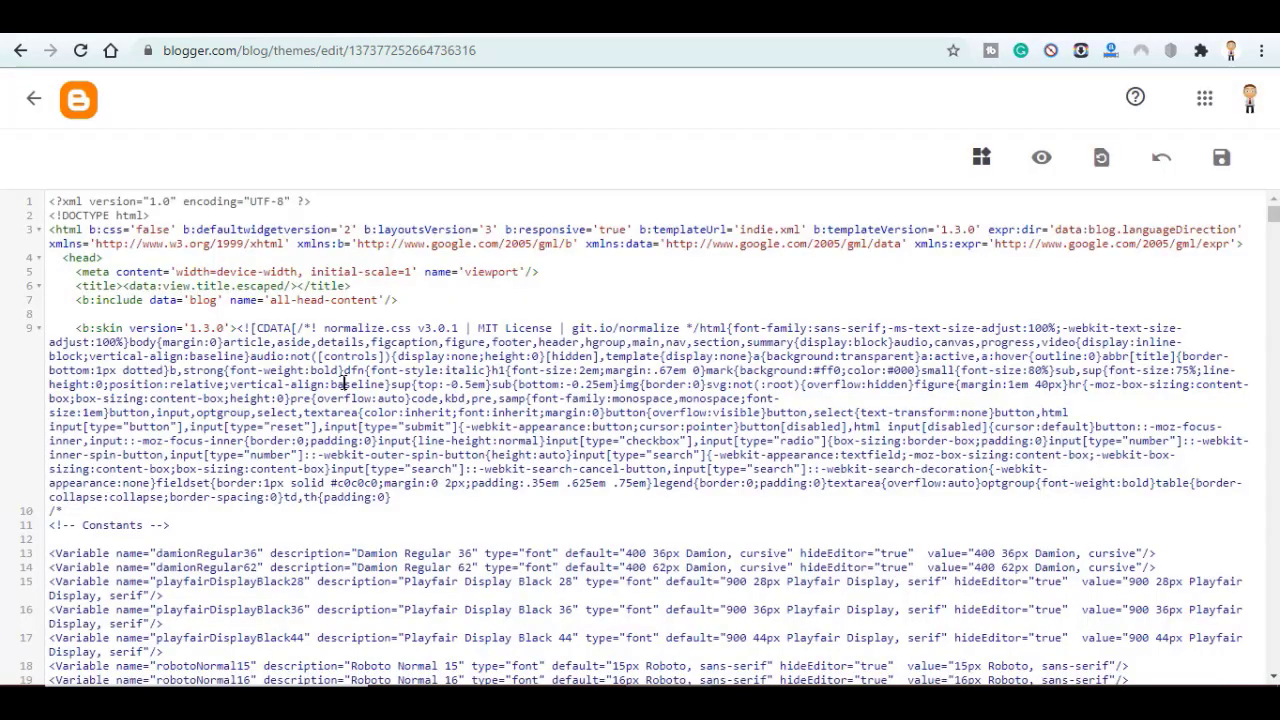
key(ctrl+a)
key(ctrl+v)
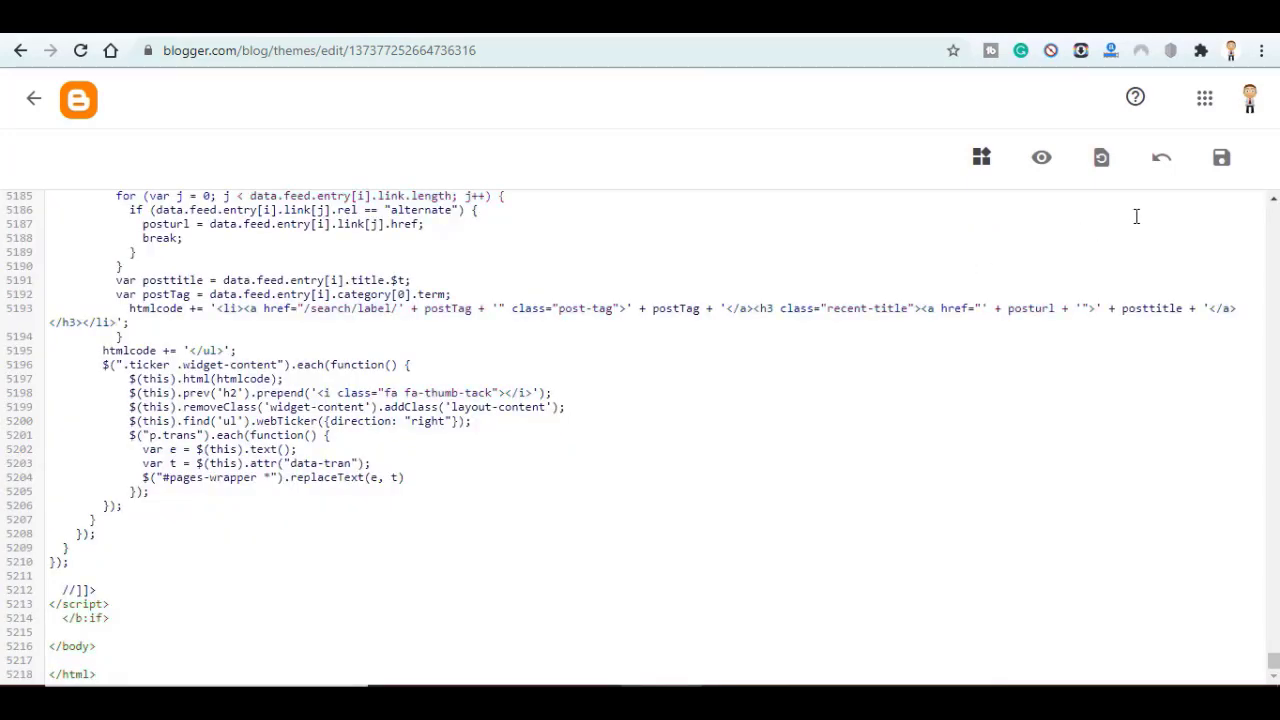
click(1221, 165)
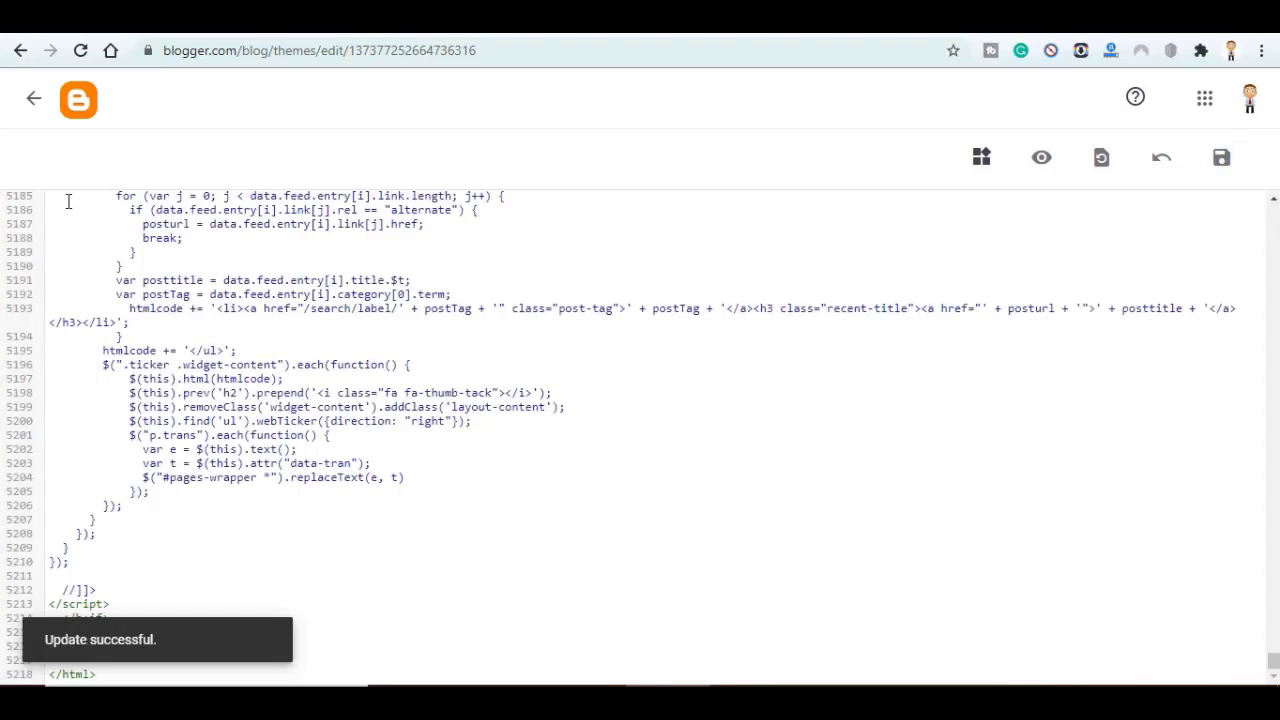
click(34, 118)
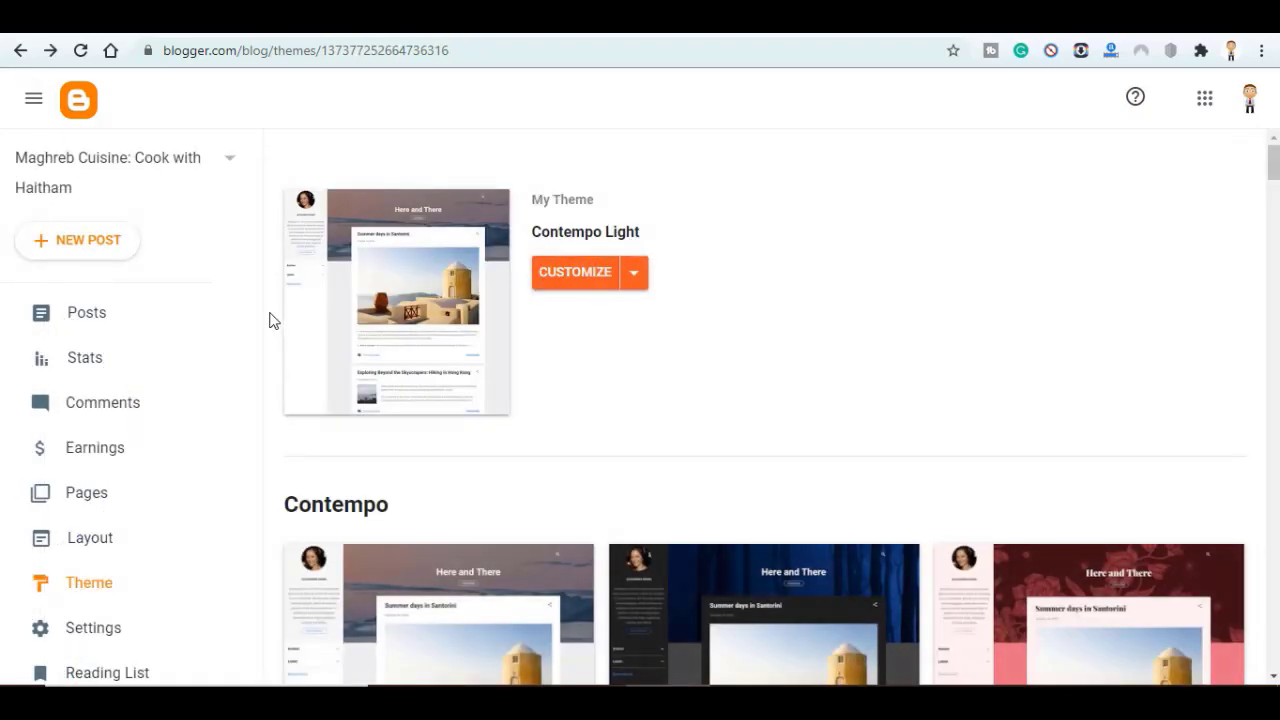
Step: Scroll through the DesignEvo logo maker article on geekblogging.com
scroll(255, 470, down, 1)
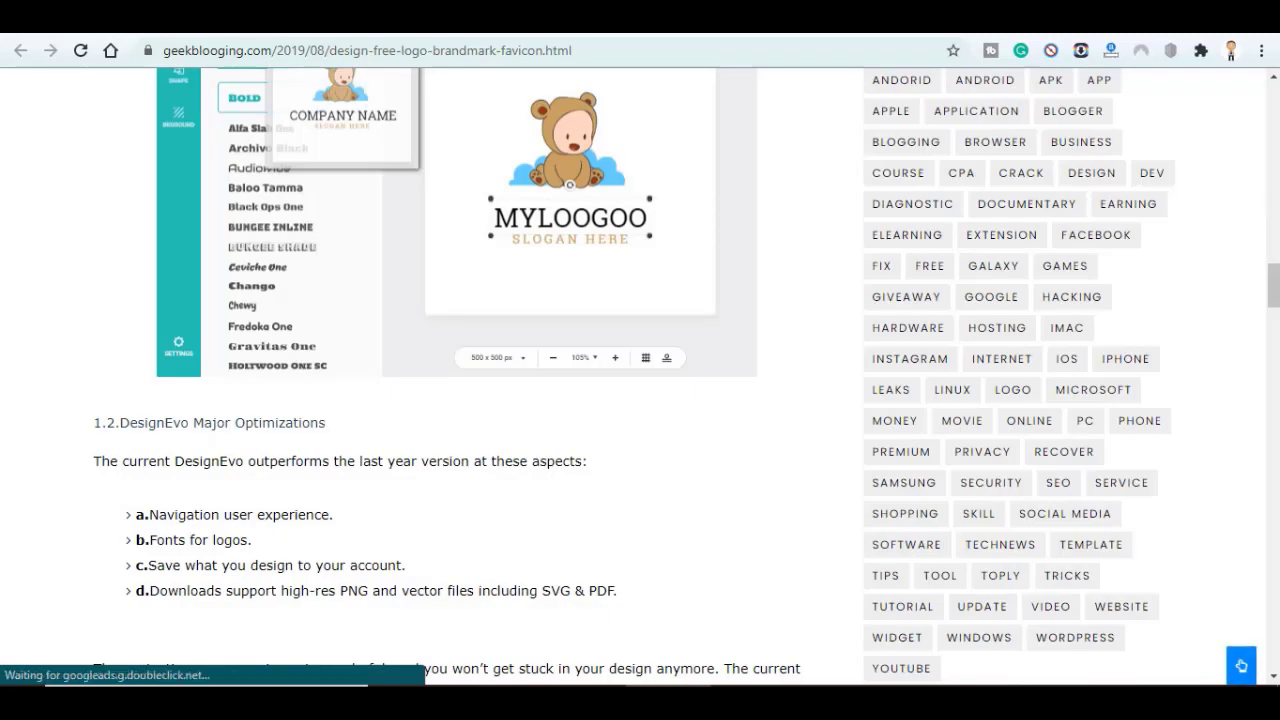
scroll(457, 400, up, 3)
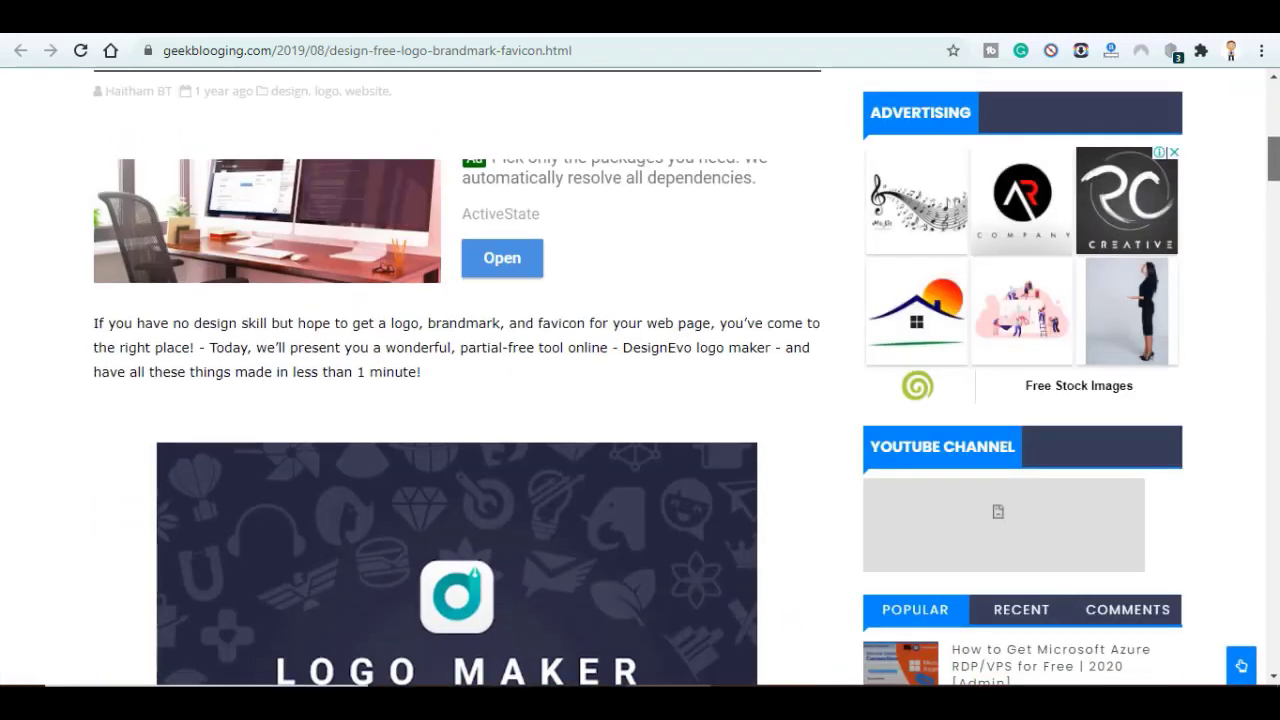
scroll(457, 400, up, 1)
scroll(457, 400, up, 1)
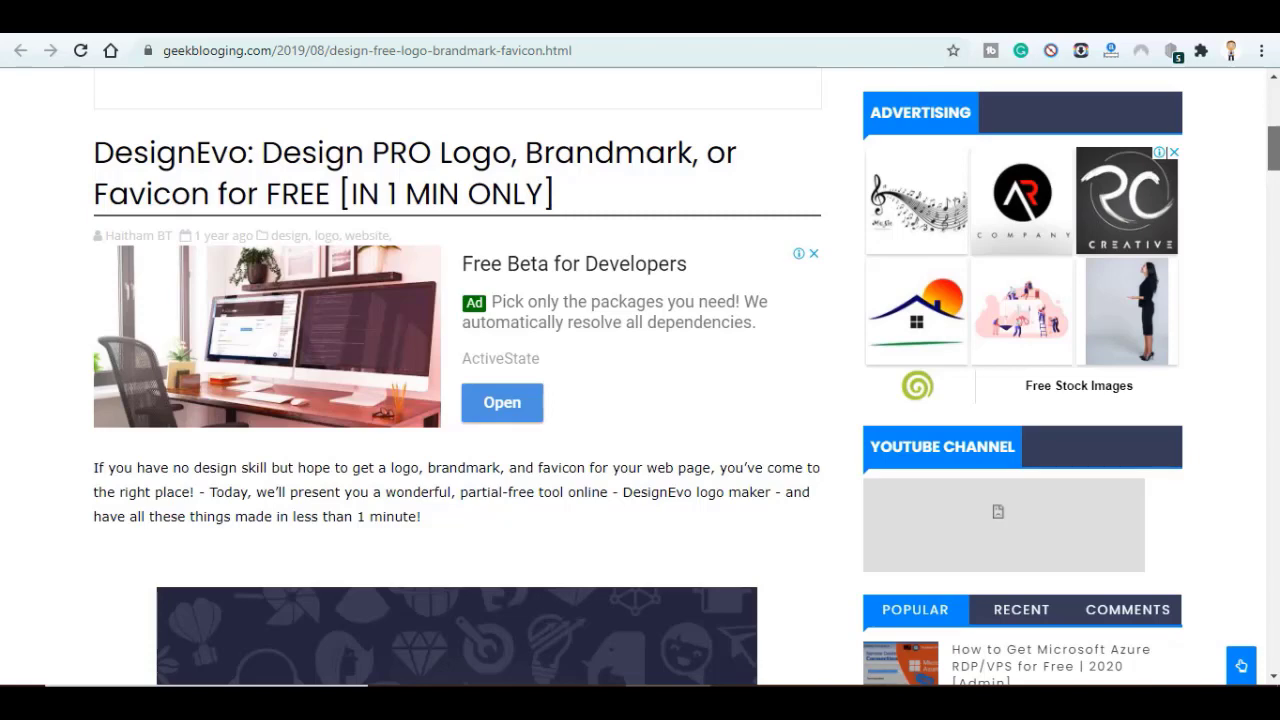
scroll(461, 103, down, 4)
scroll(461, 103, down, 5)
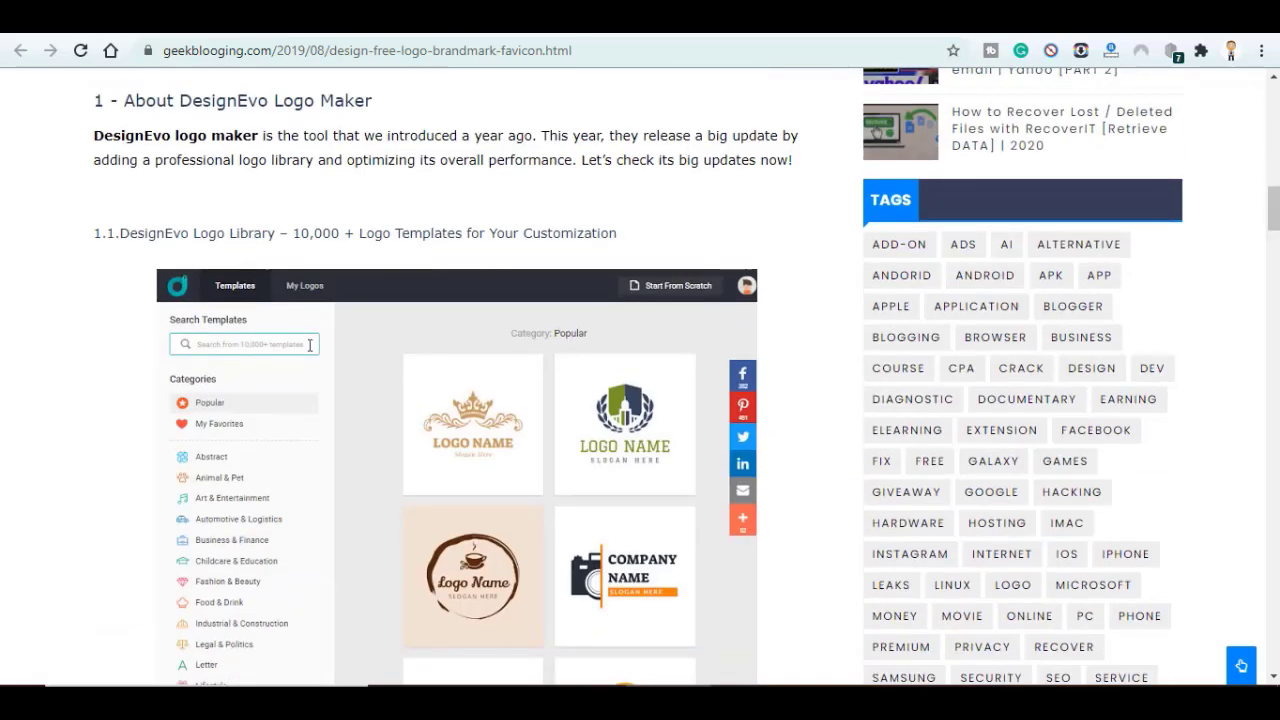
Step: Go from the article to DesignEvo's logo maker and pick the Food & Drink chef template
click(310, 345)
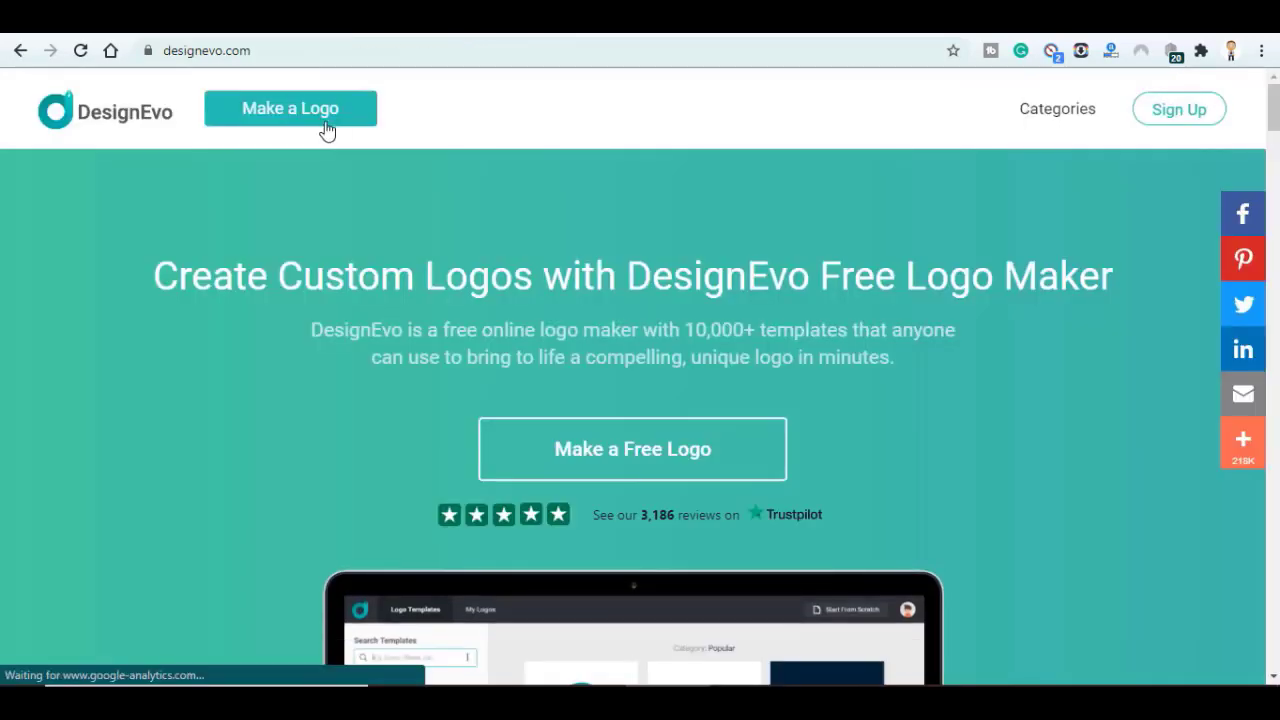
click(325, 124)
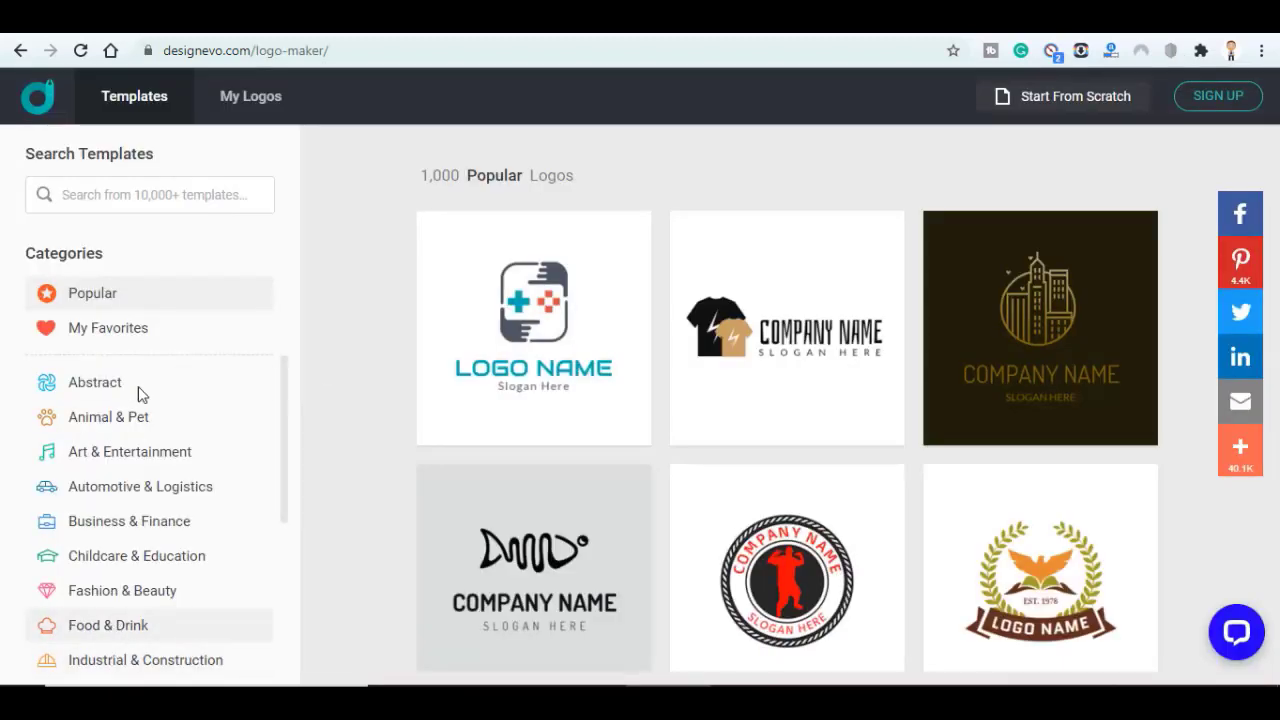
click(85, 630)
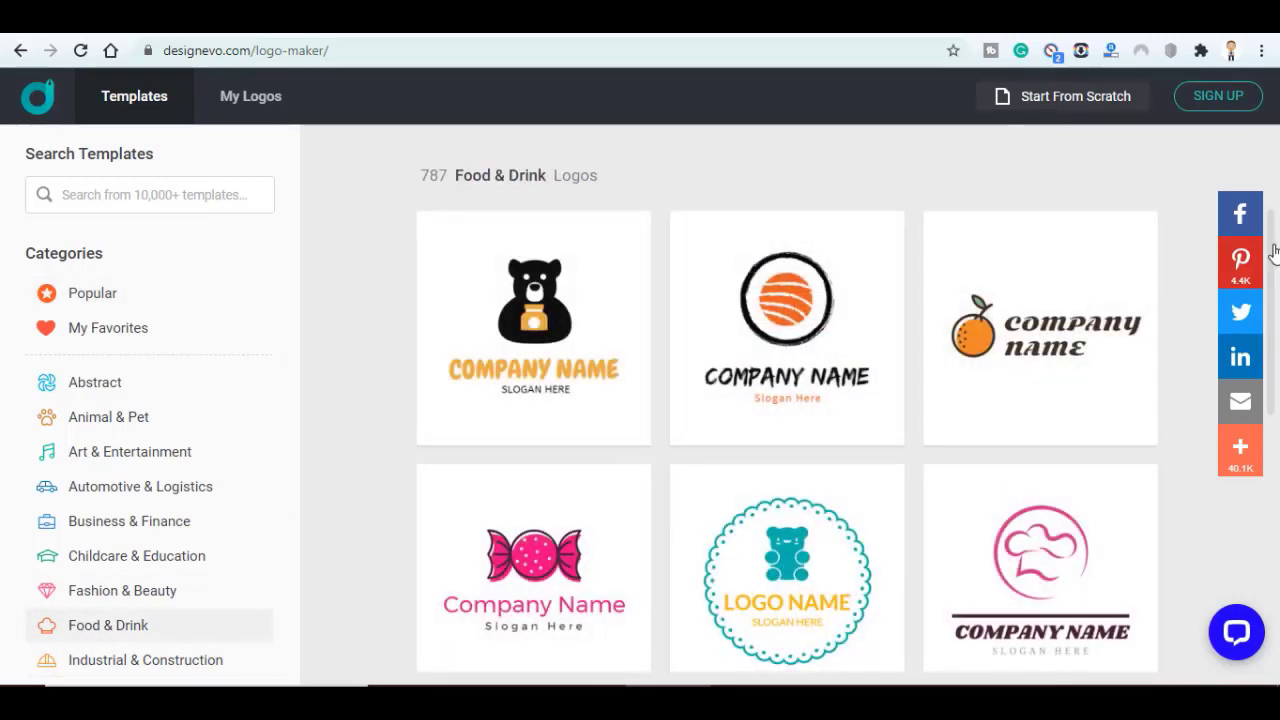
drag(1273, 272, 1268, 428)
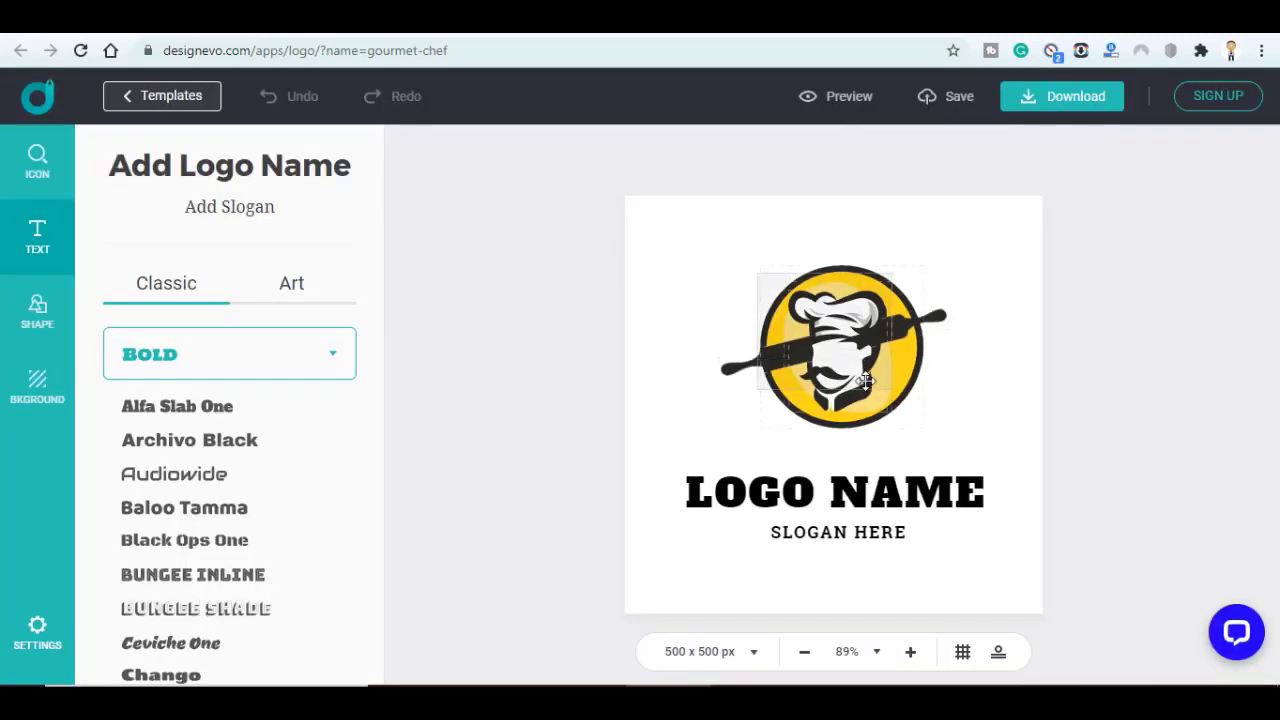
Step: Shrink the chef icon and move it left, with the name MAGHREB FOOD at size 26 beside it
mouse_move(863, 370)
mouse_down()
mouse_move(737, 365)
mouse_move(759, 385)
mouse_move(779, 382)
mouse_up()
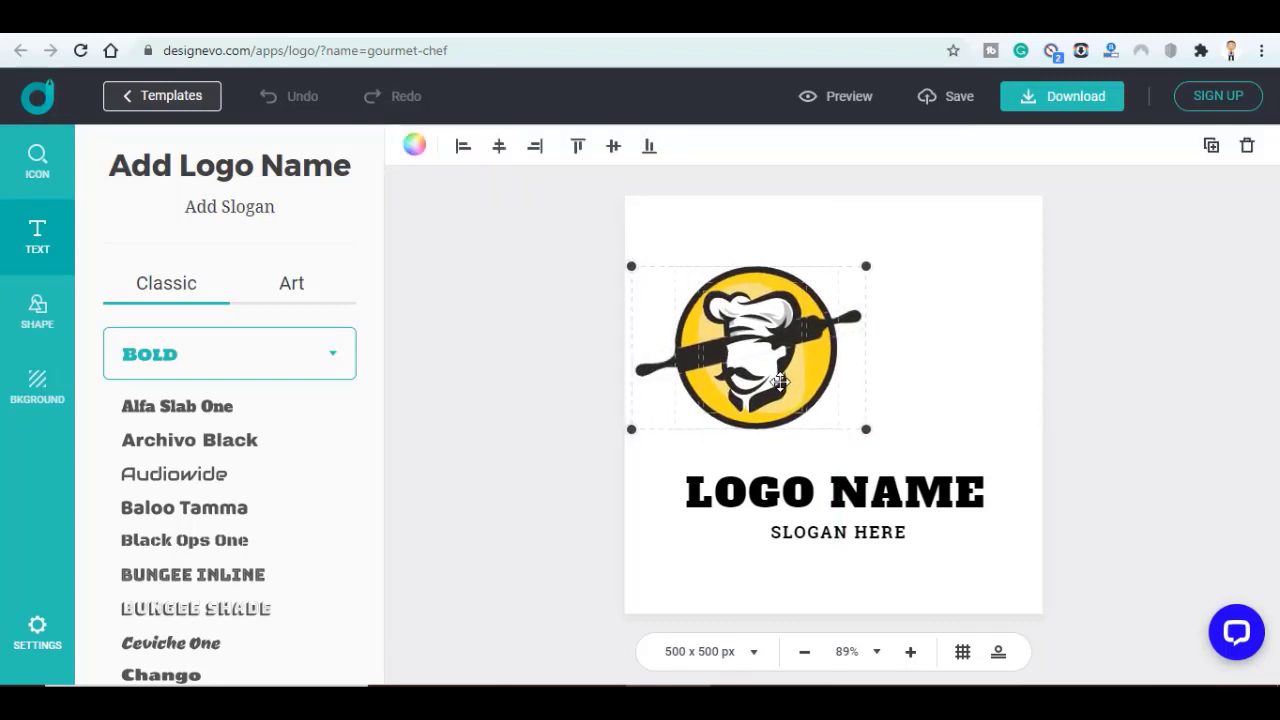
drag(866, 266, 800, 322)
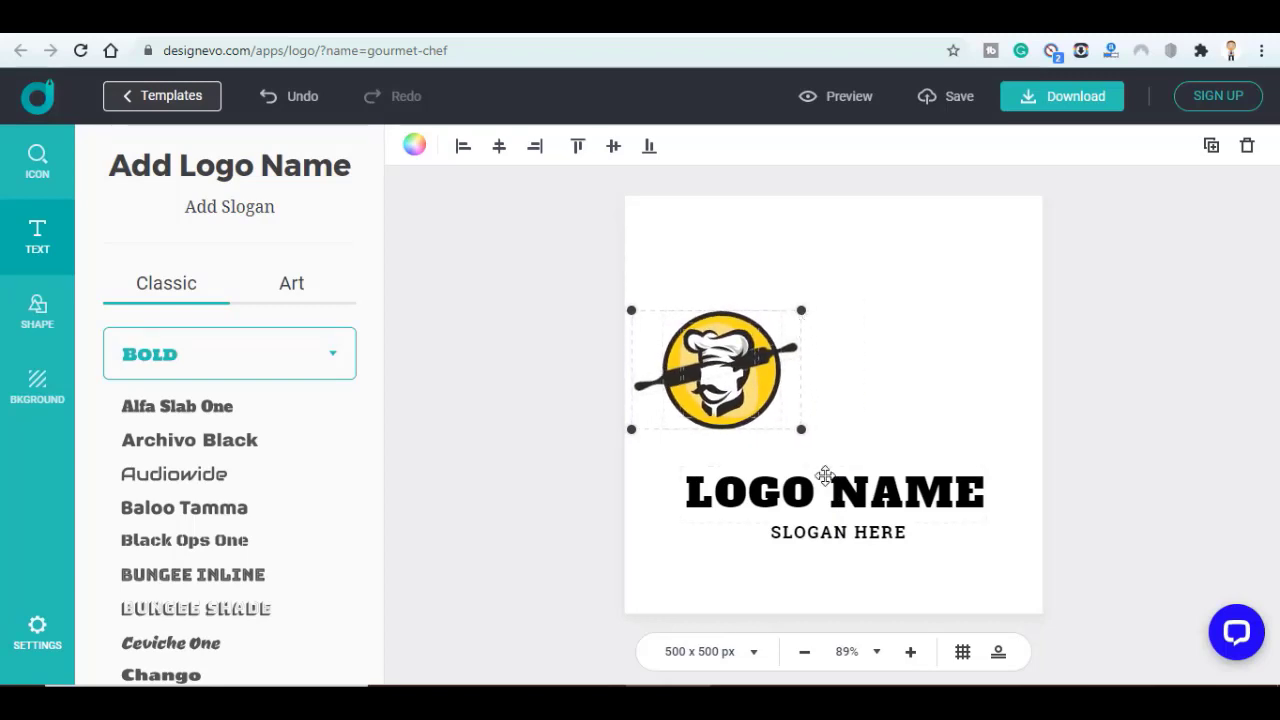
click(770, 490)
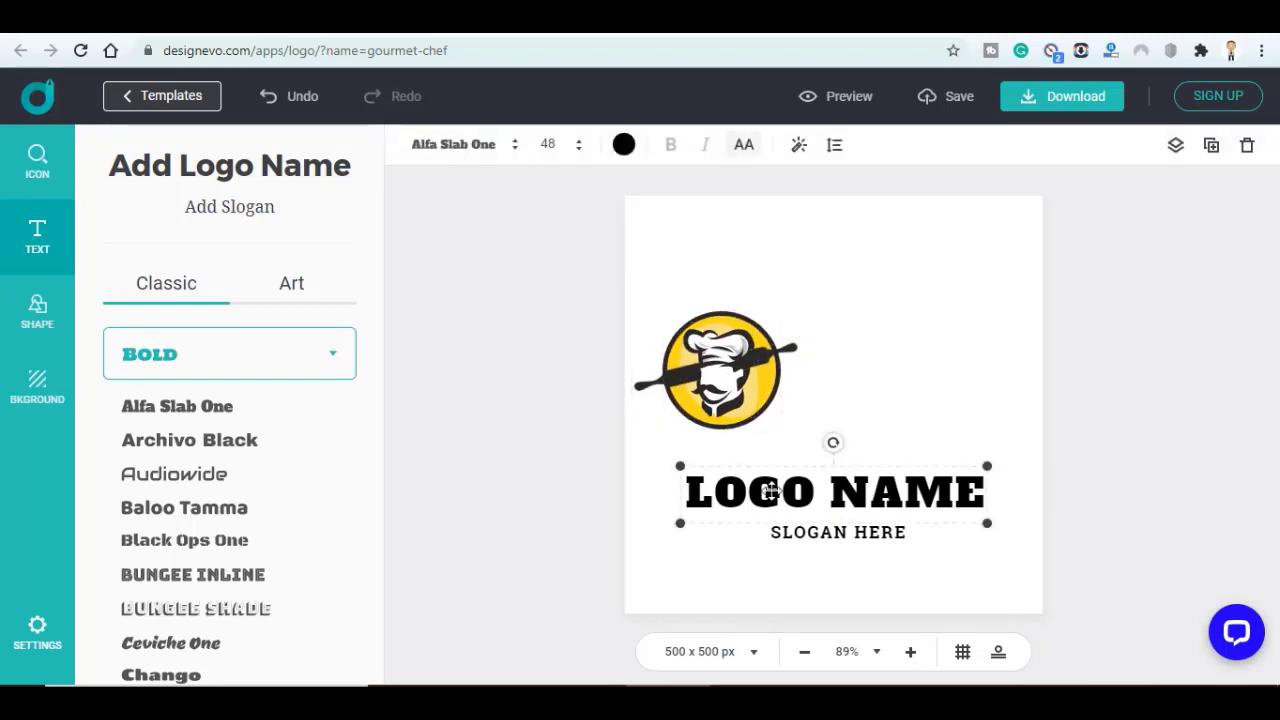
double_click(770, 490)
key(ctrl+a)
text(MAGHREB FOOD)
drag(772, 490, 766, 371)
click(547, 144)
click(551, 346)
drag(905, 372, 898, 345)
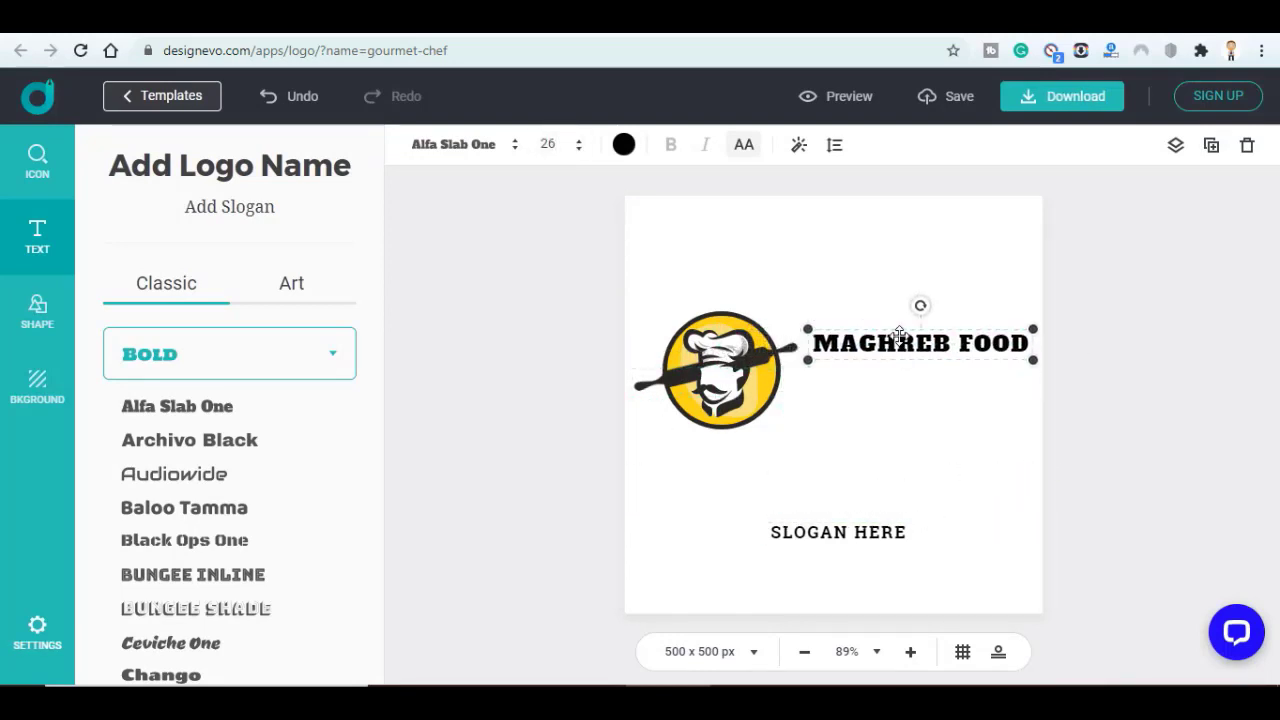
Step: Change the slogan to COOK WITH HAITHAM and place it just under MAGHREB FOOD
double_click(838, 532)
key(ctrl+a)
text(COOK WITH HAITHAM)
mouse_move(838, 525)
mouse_down()
mouse_move(925, 400)
mouse_move(925, 374)
mouse_up()
click(1162, 330)
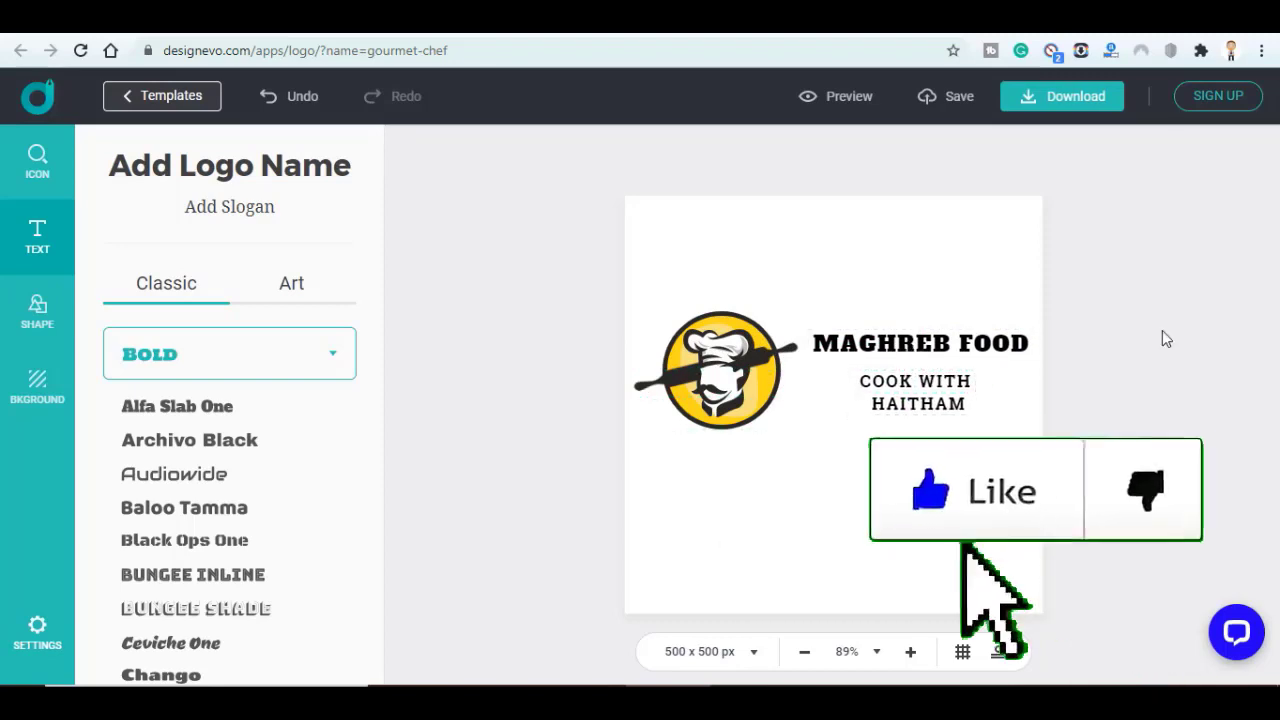
Step: Download the free low-resolution logo after signing up with Google, then view the downloaded files
click(1055, 105)
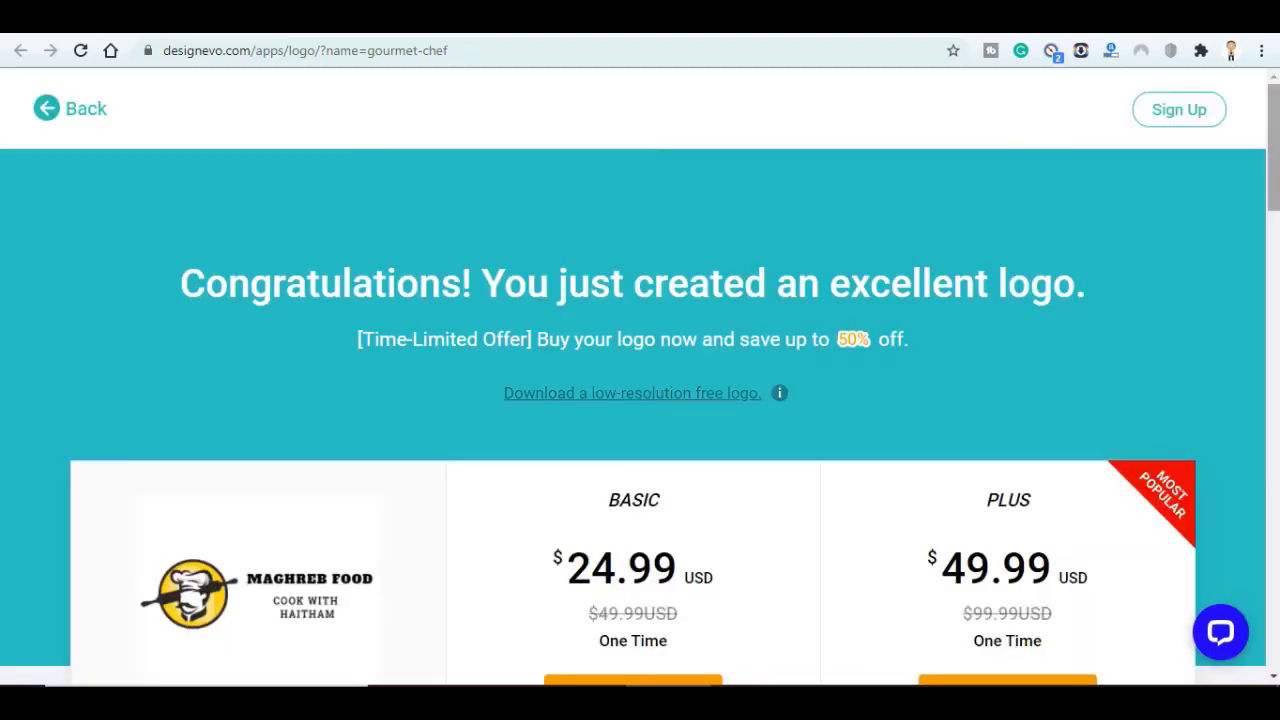
scroll(627, 285, down, 1)
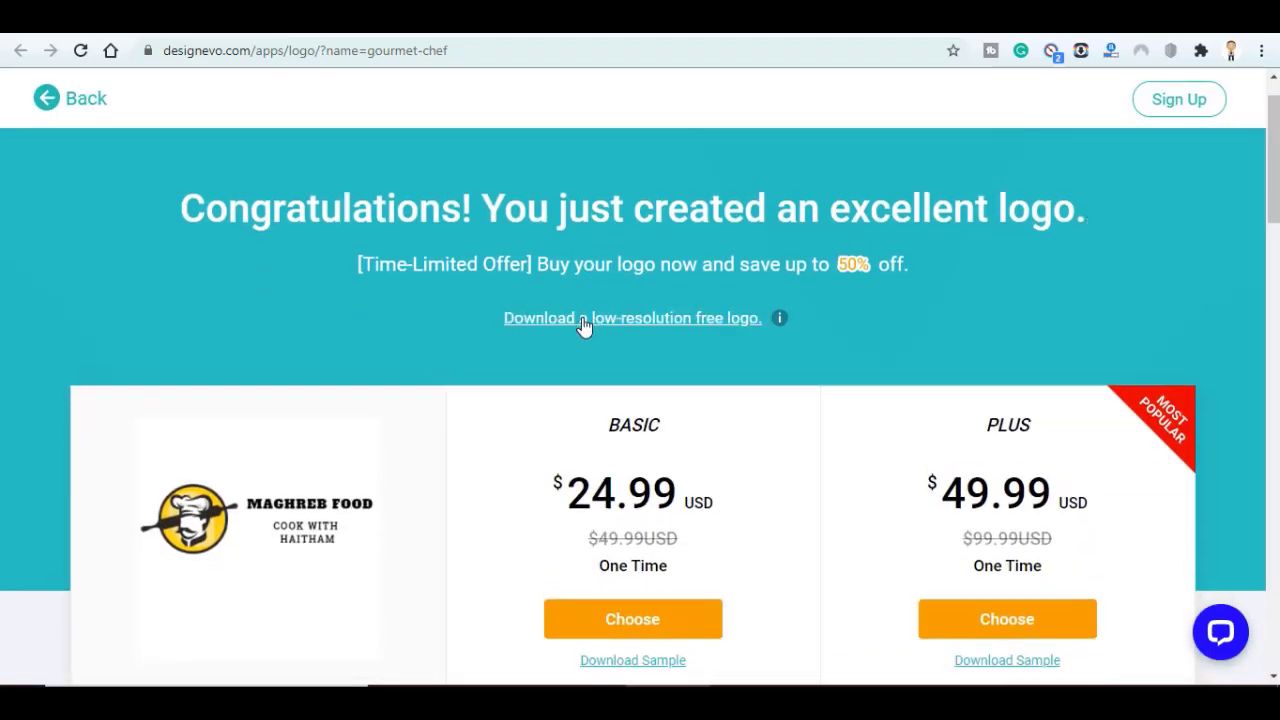
click(584, 320)
click(584, 305)
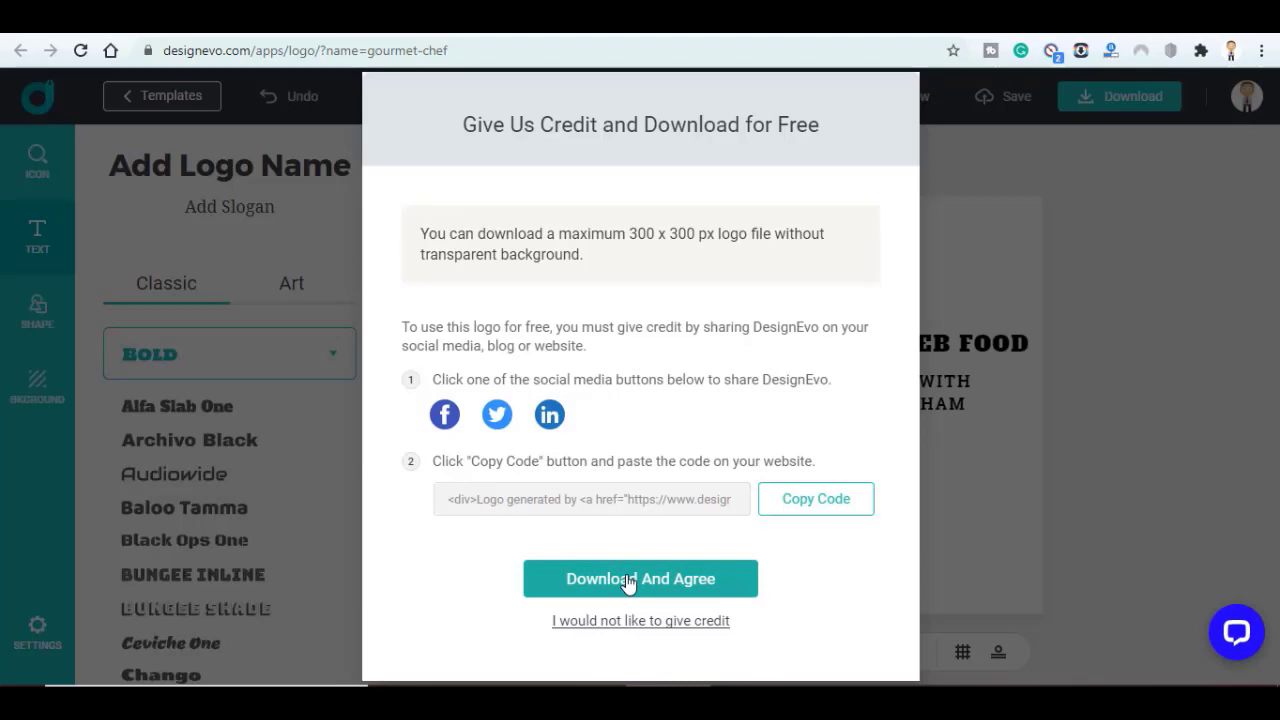
click(640, 583)
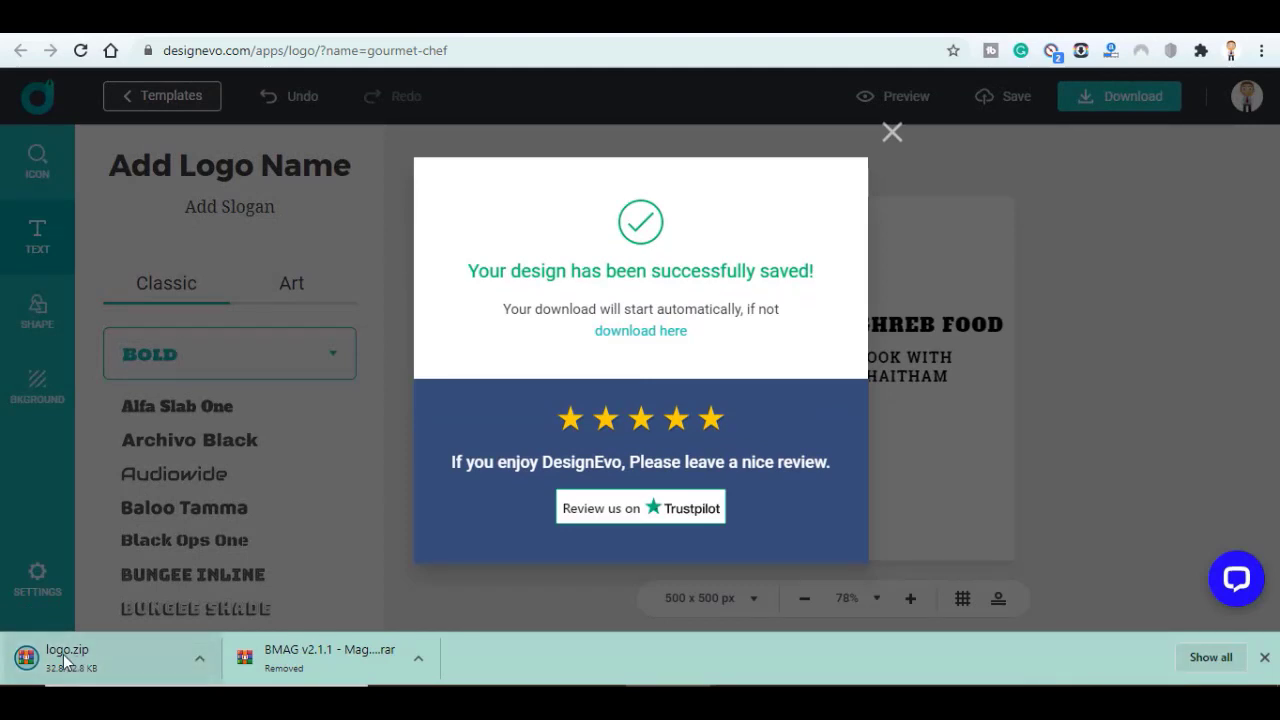
click(1205, 666)
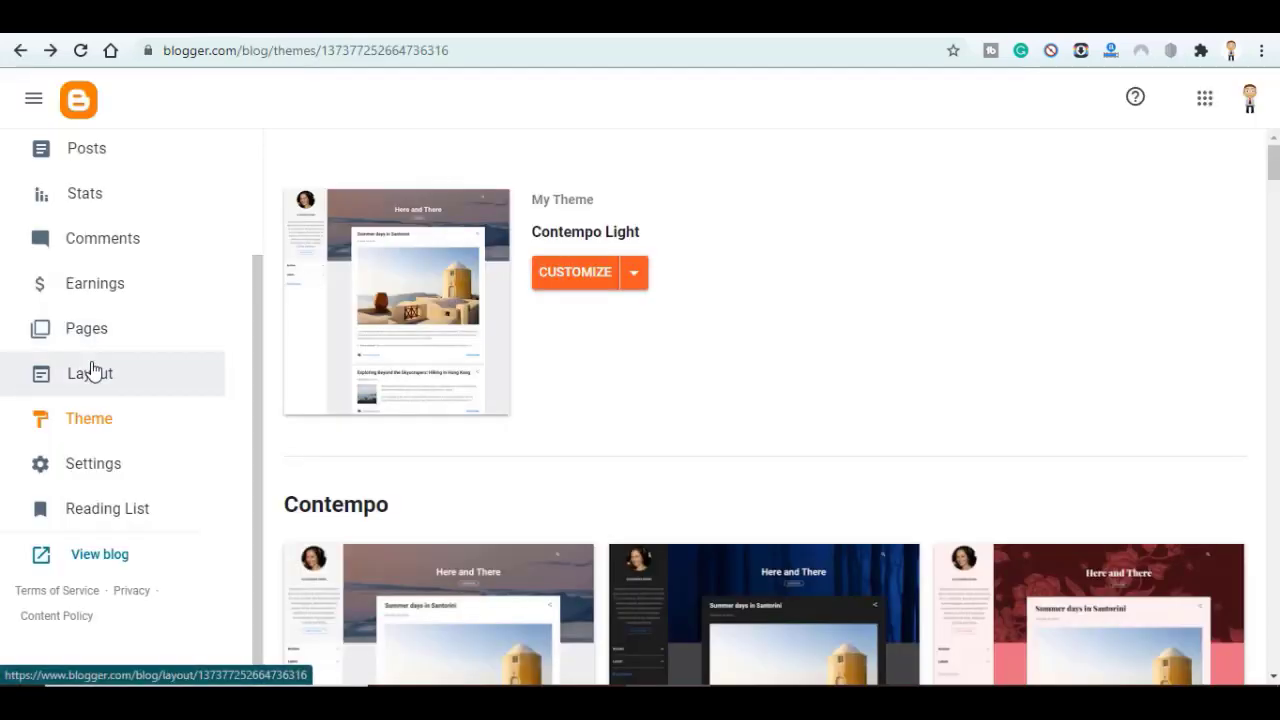
Step: Open the blog's Layout and edit the Page Header gadget
click(89, 371)
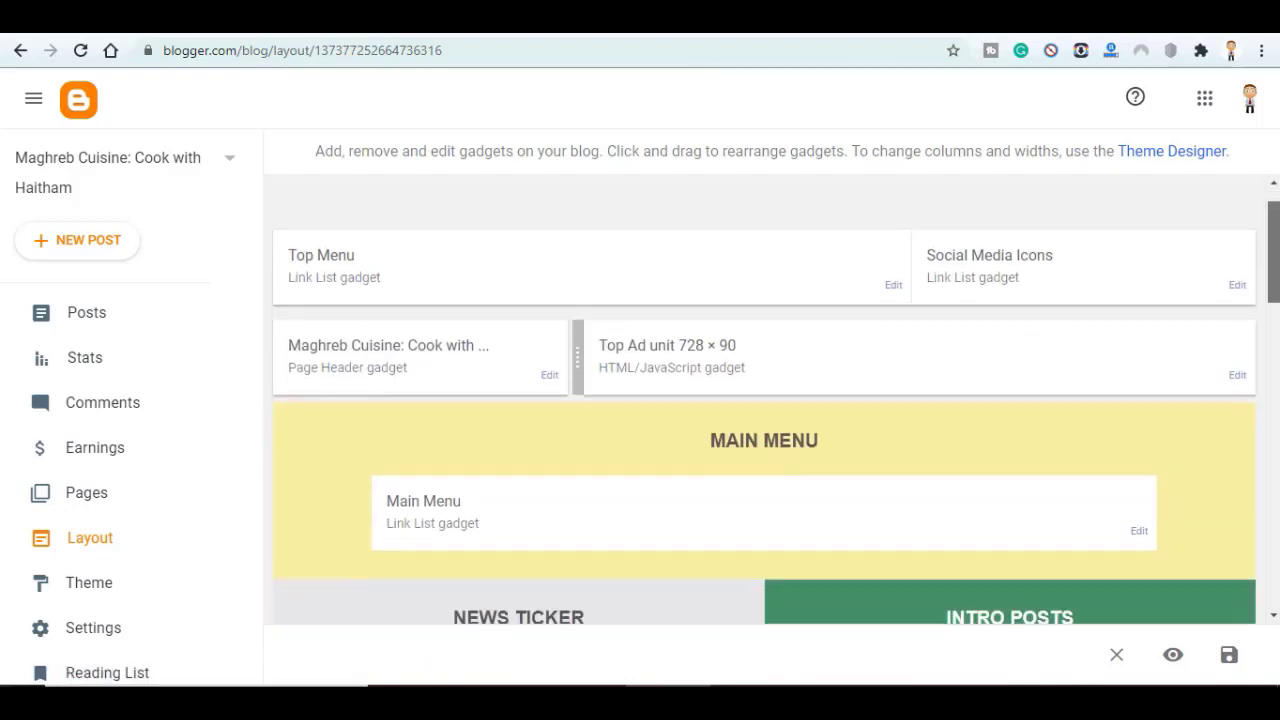
scroll(580, 410, down, 2)
scroll(580, 410, up, 3)
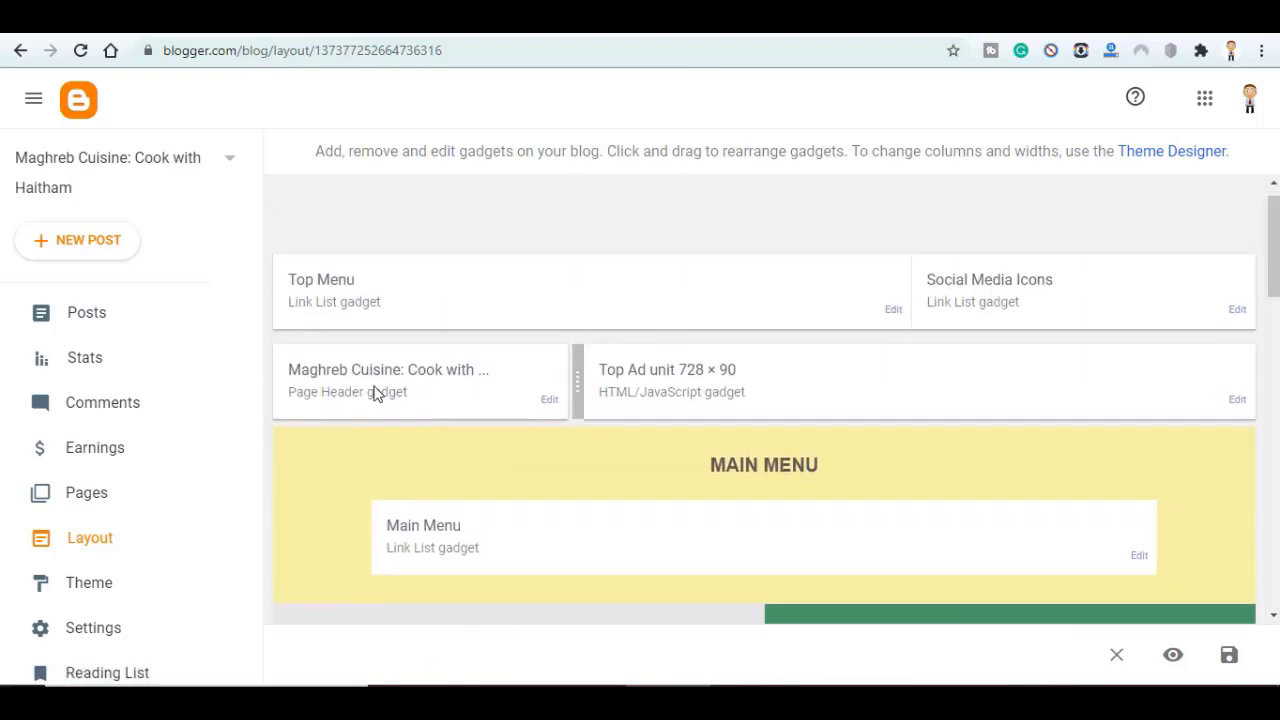
click(544, 410)
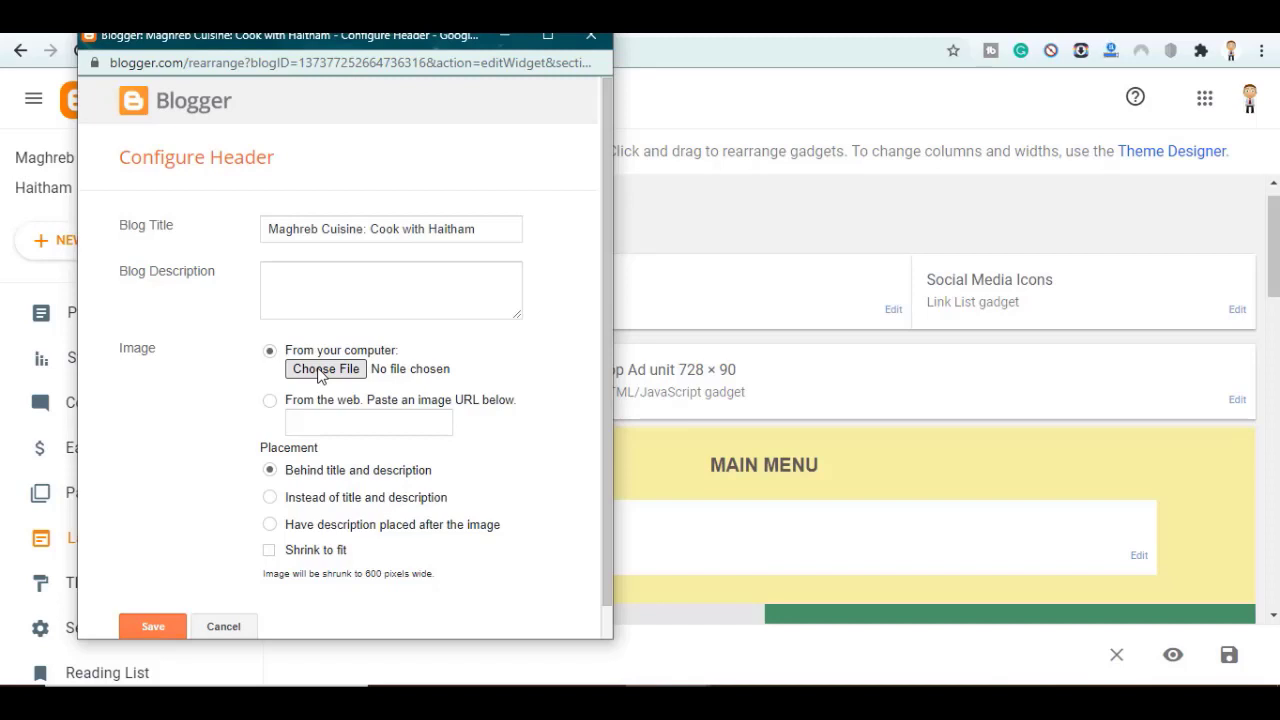
Step: Upload logo.png from Downloads as the Page Header image
click(320, 370)
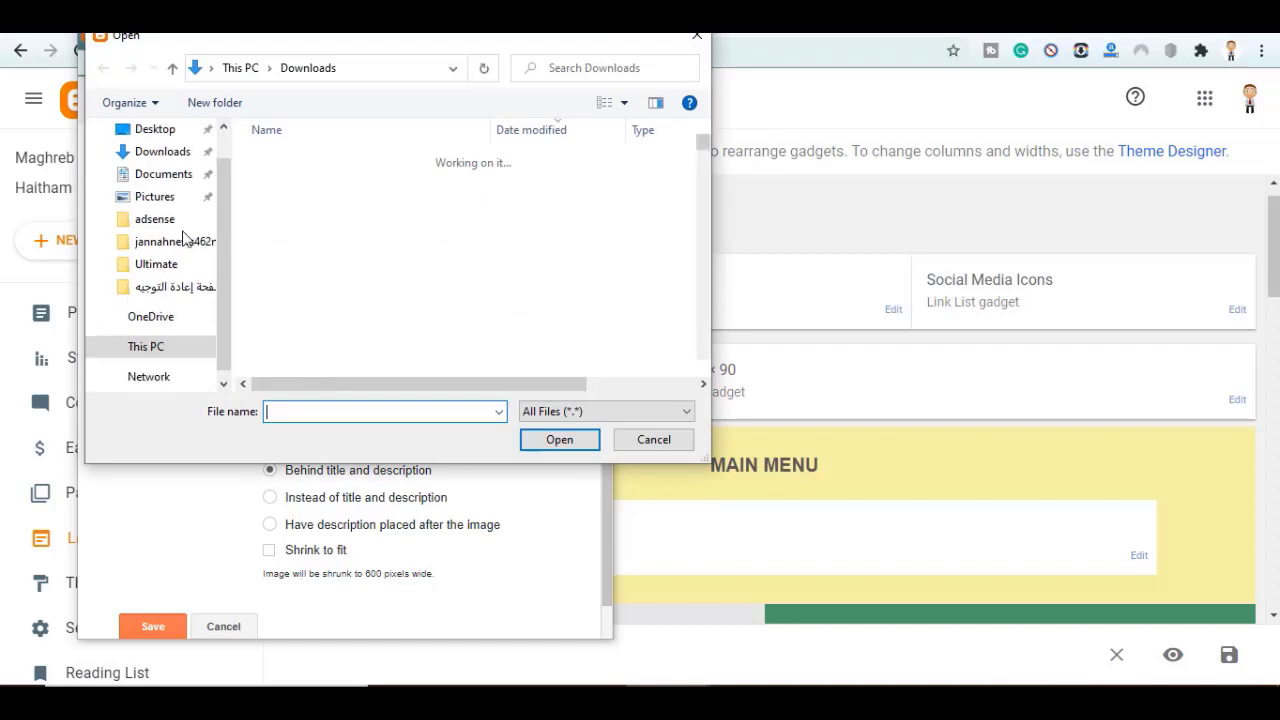
double_click(432, 199)
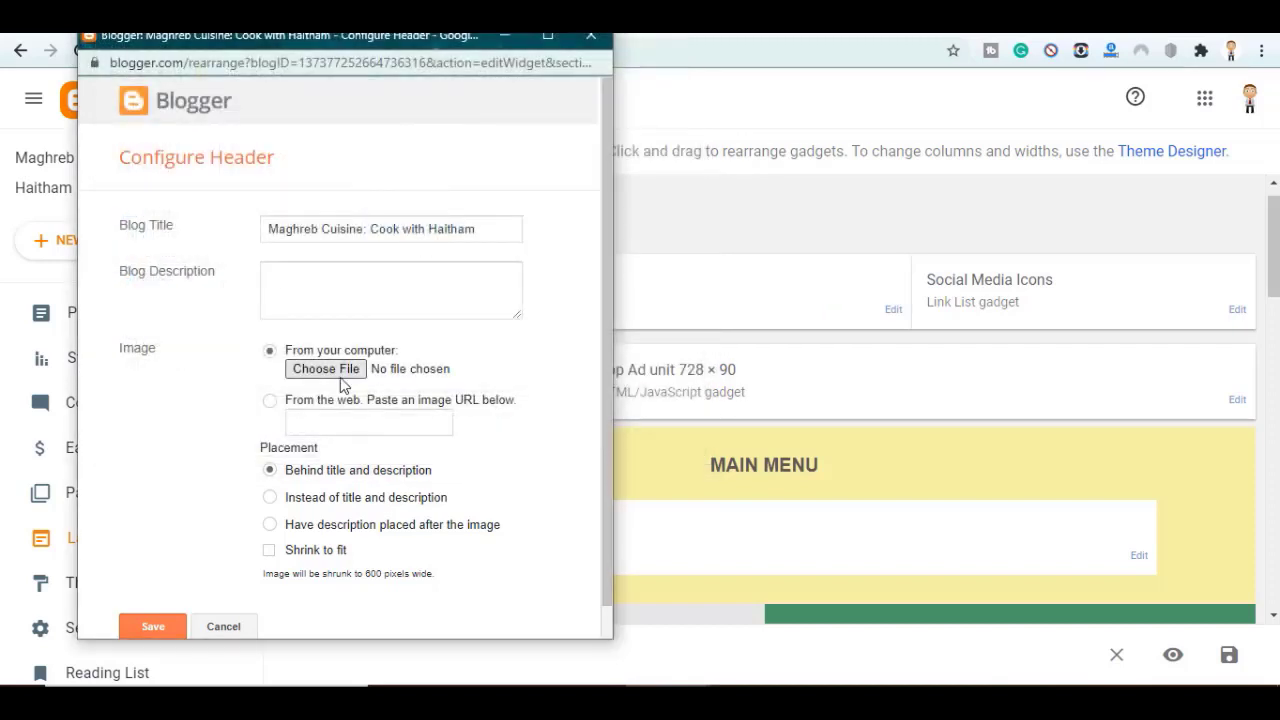
drag(606, 469, 606, 556)
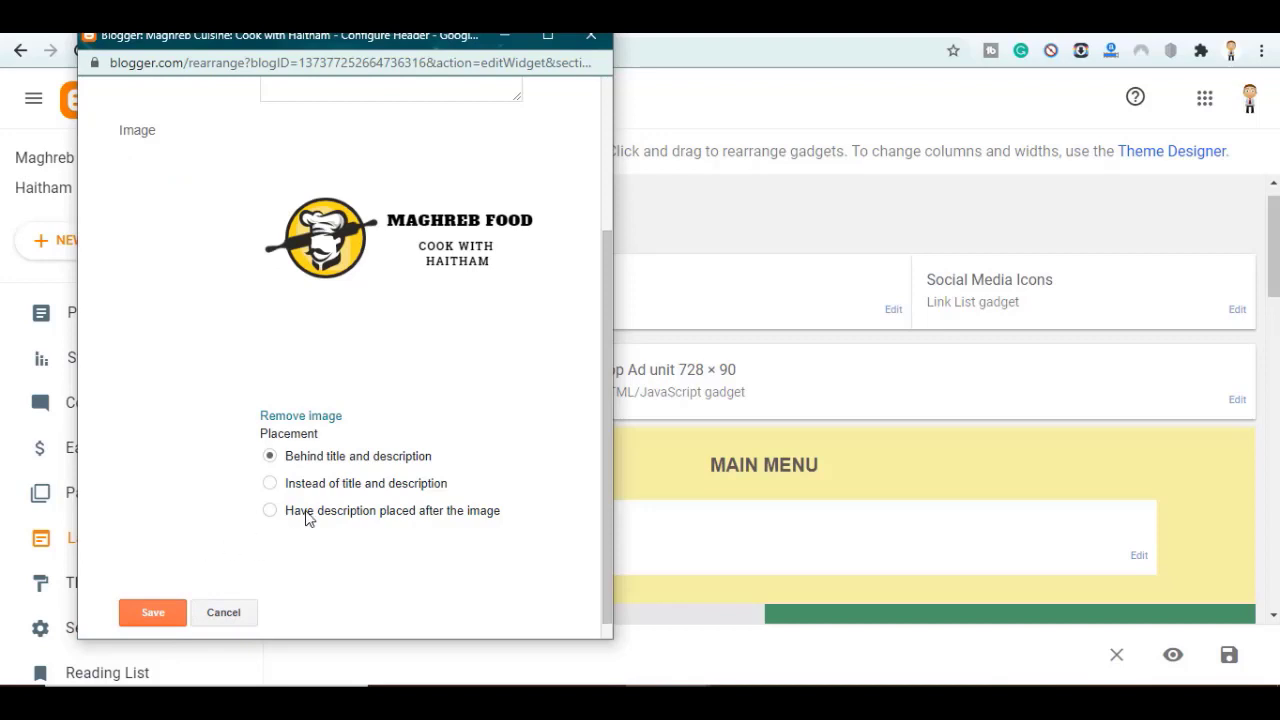
click(155, 613)
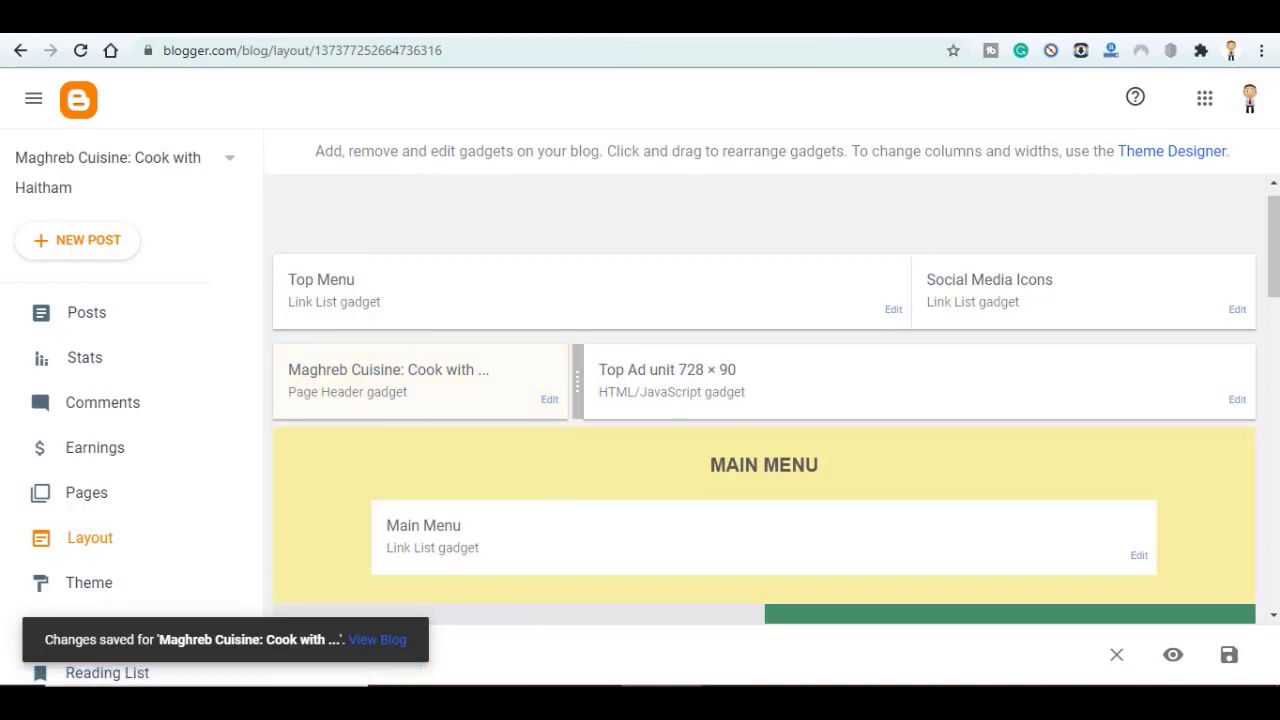
click(1173, 654)
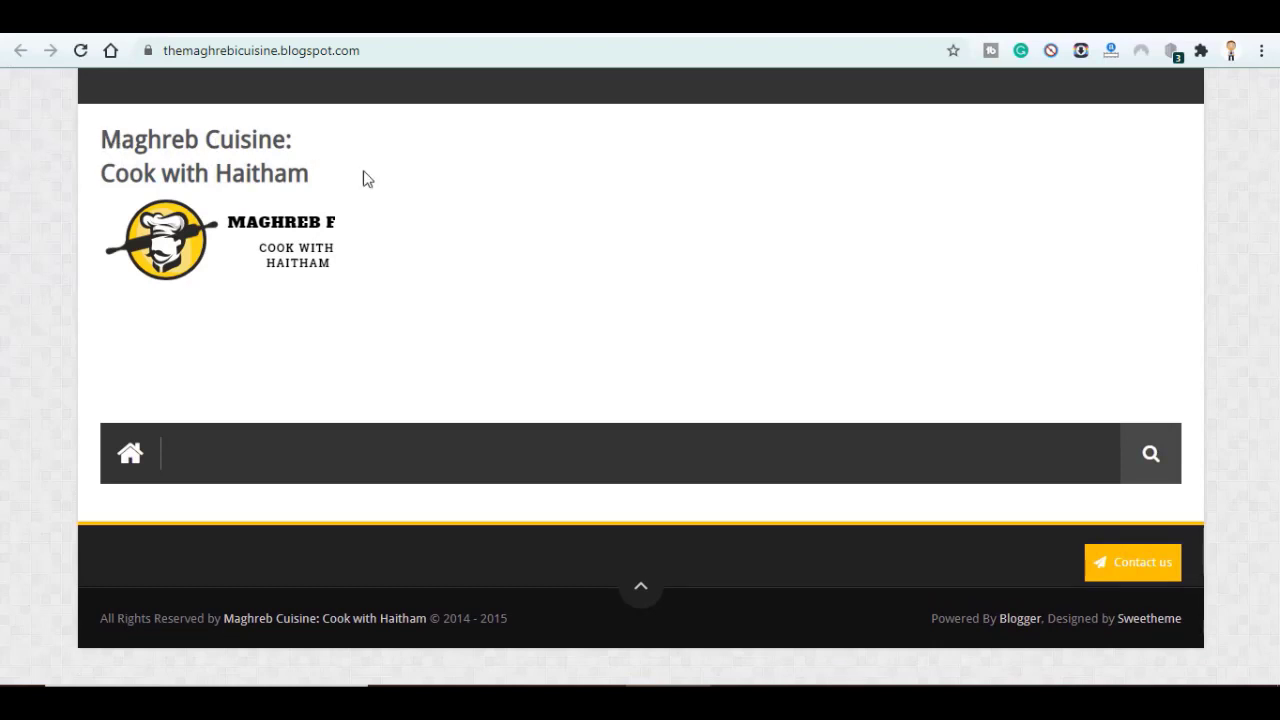
Step: Set the header image to 'Instead of title and description', save, and reload the blog
key(ctrl+w)
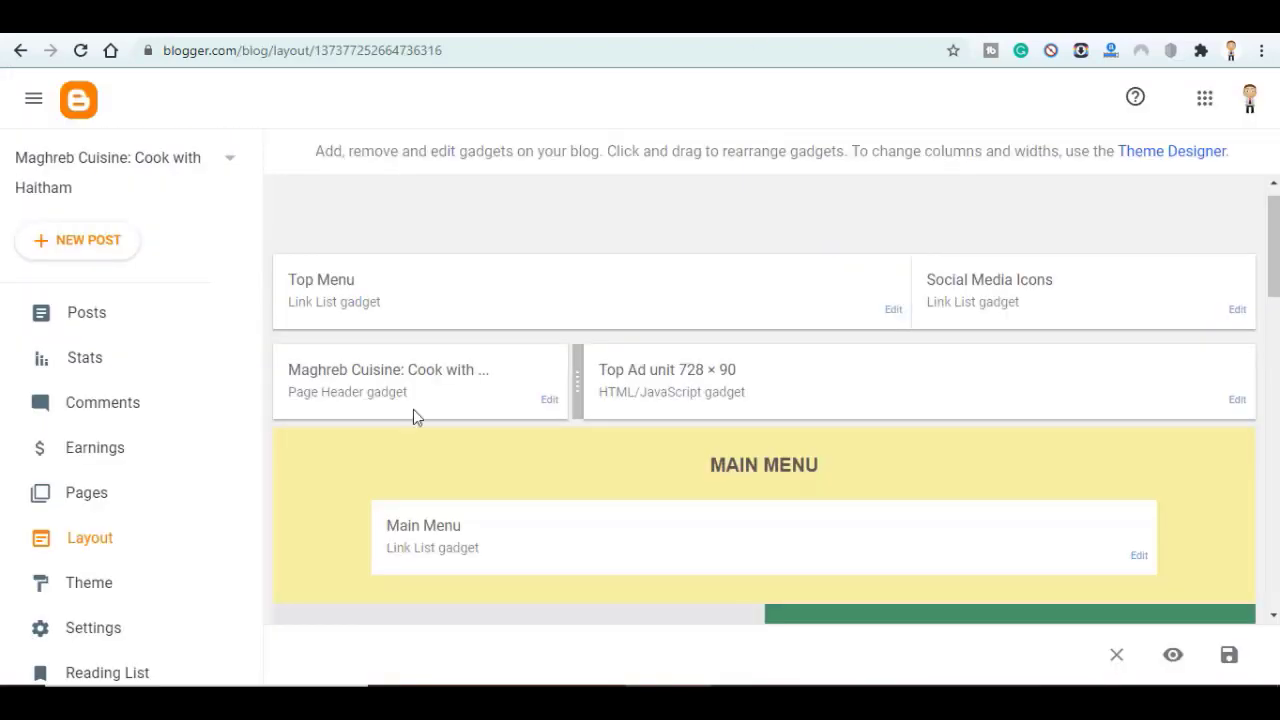
click(549, 402)
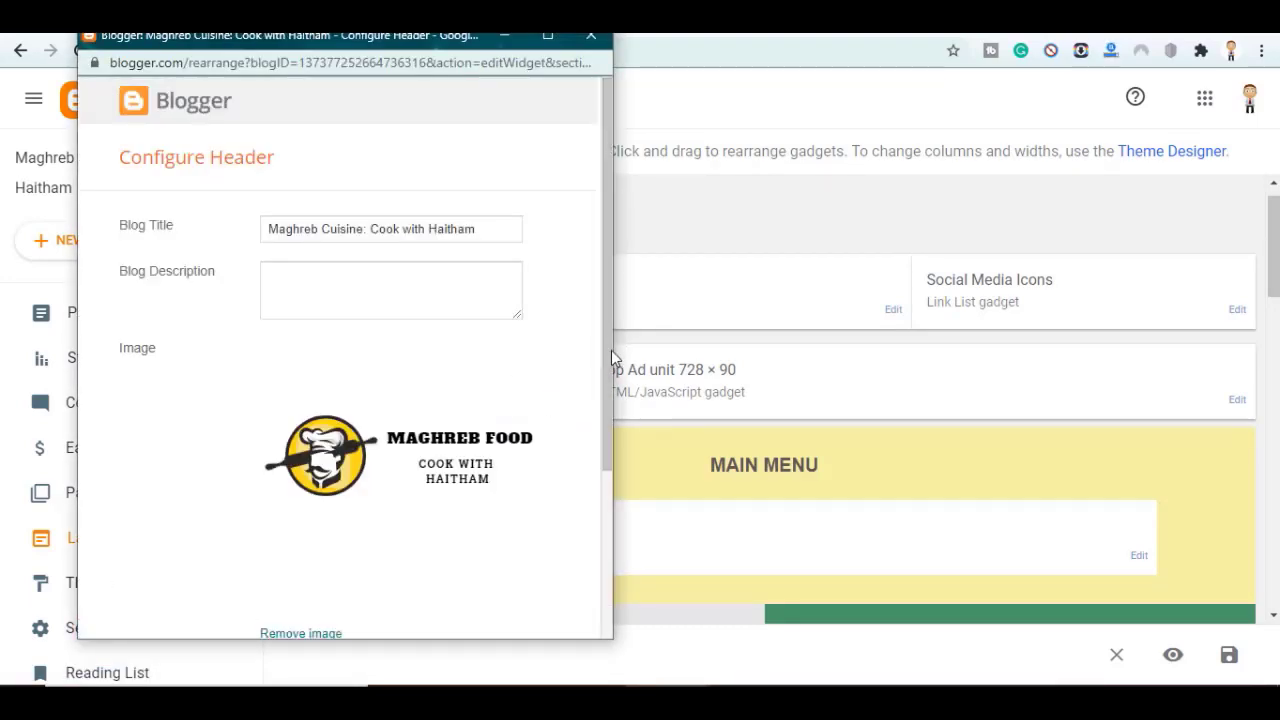
drag(609, 351, 586, 549)
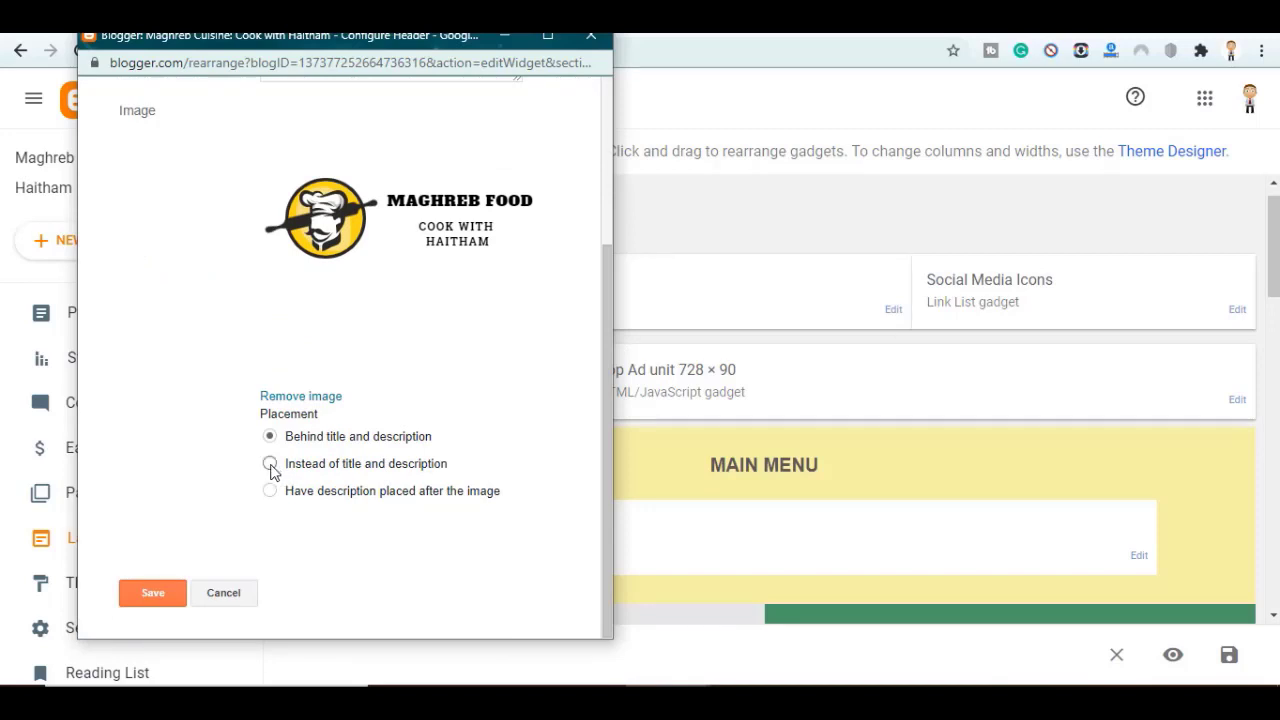
click(270, 465)
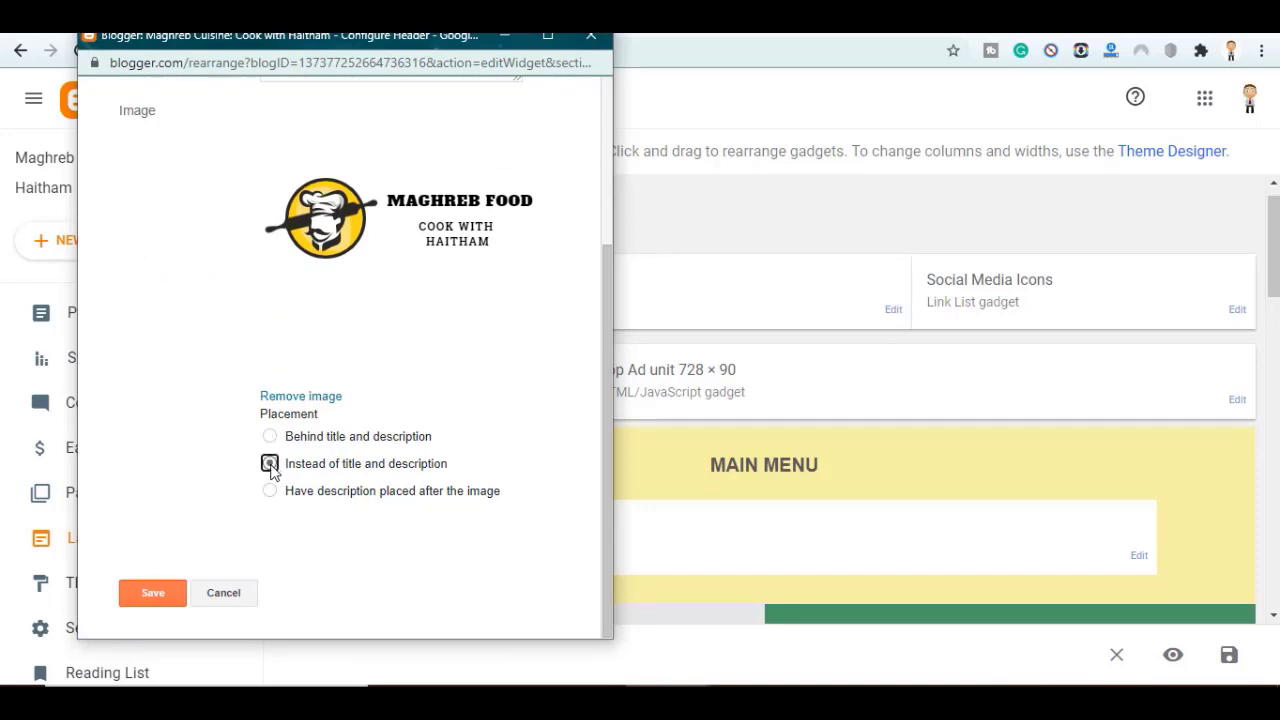
click(138, 593)
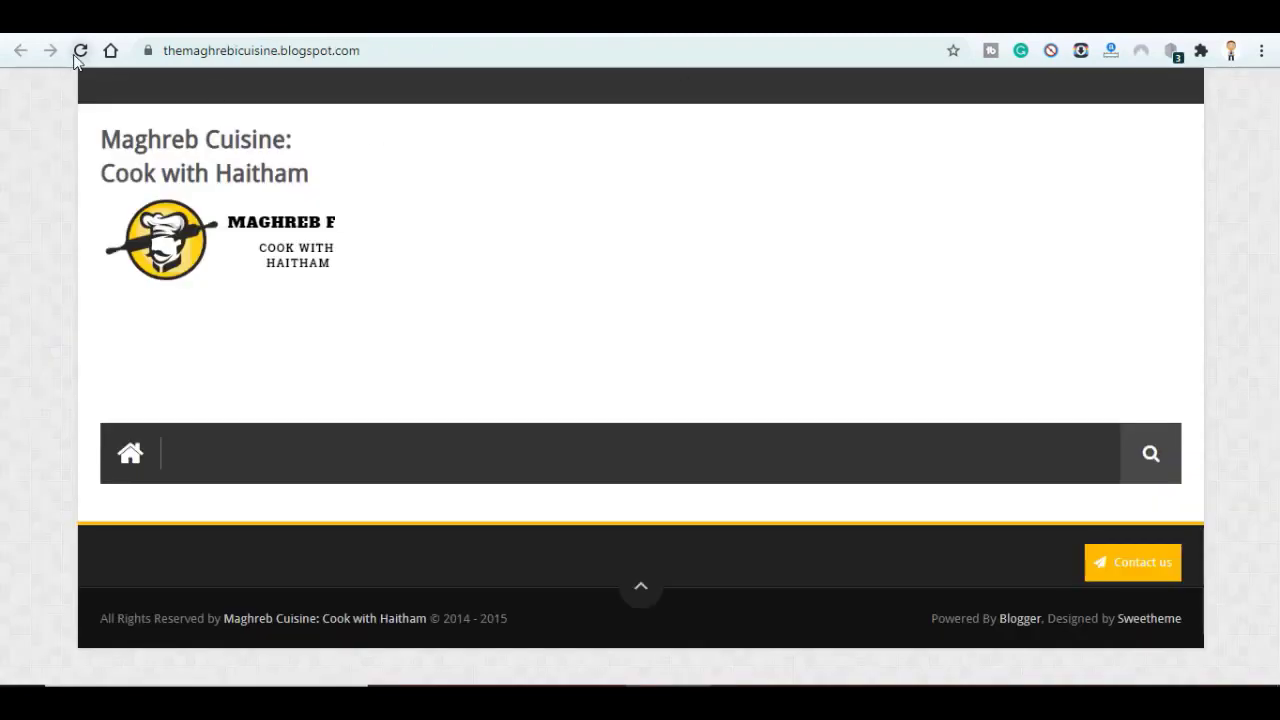
click(81, 51)
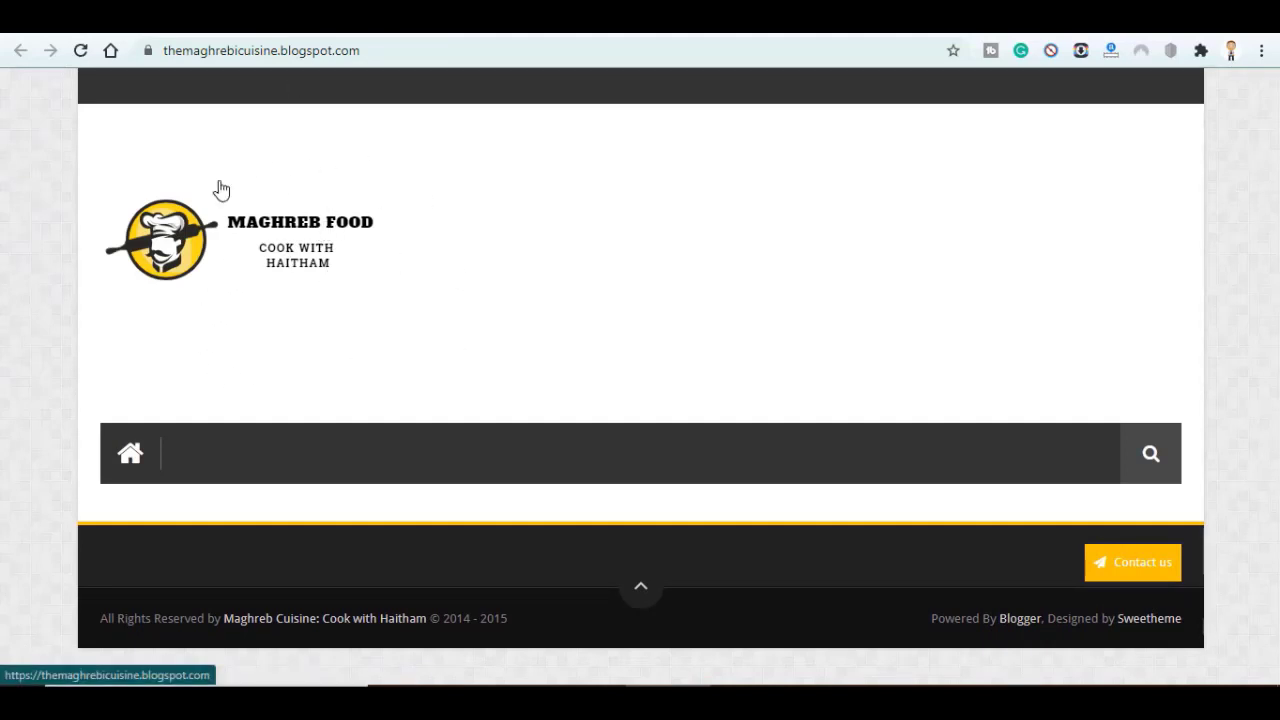
Step: Open the search options dropdown in Word's Navigation pane for the privacy policy document
key(ctrl+shift+Tab)
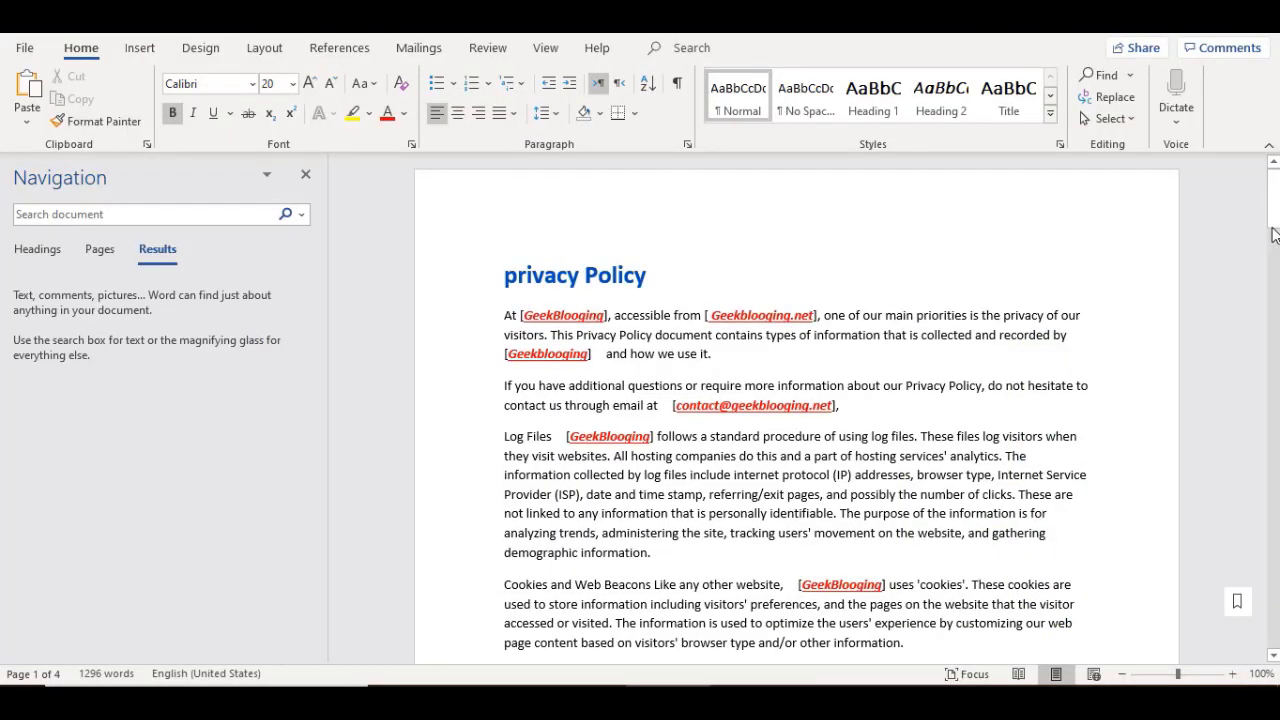
mouse_move(1275, 265)
mouse_down()
mouse_move(1265, 633)
mouse_move(1250, 514)
mouse_move(1257, 529)
mouse_move(1272, 200)
mouse_up()
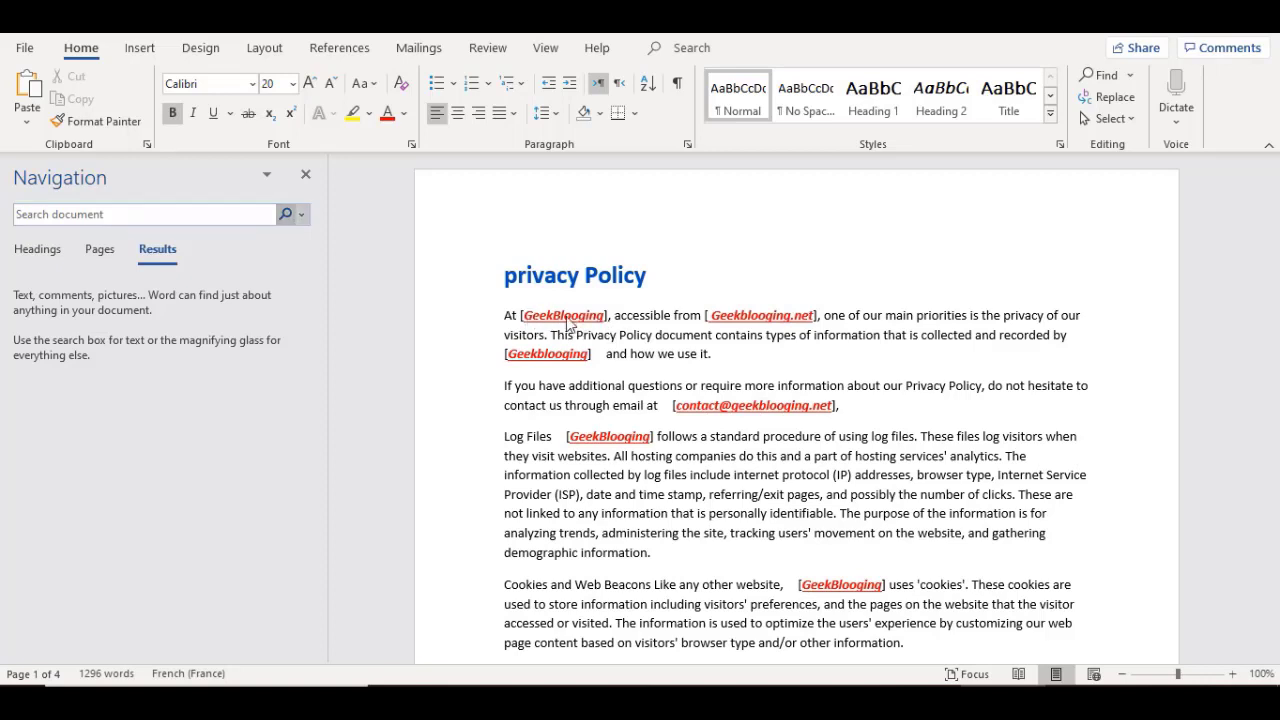
key(alt+Down)
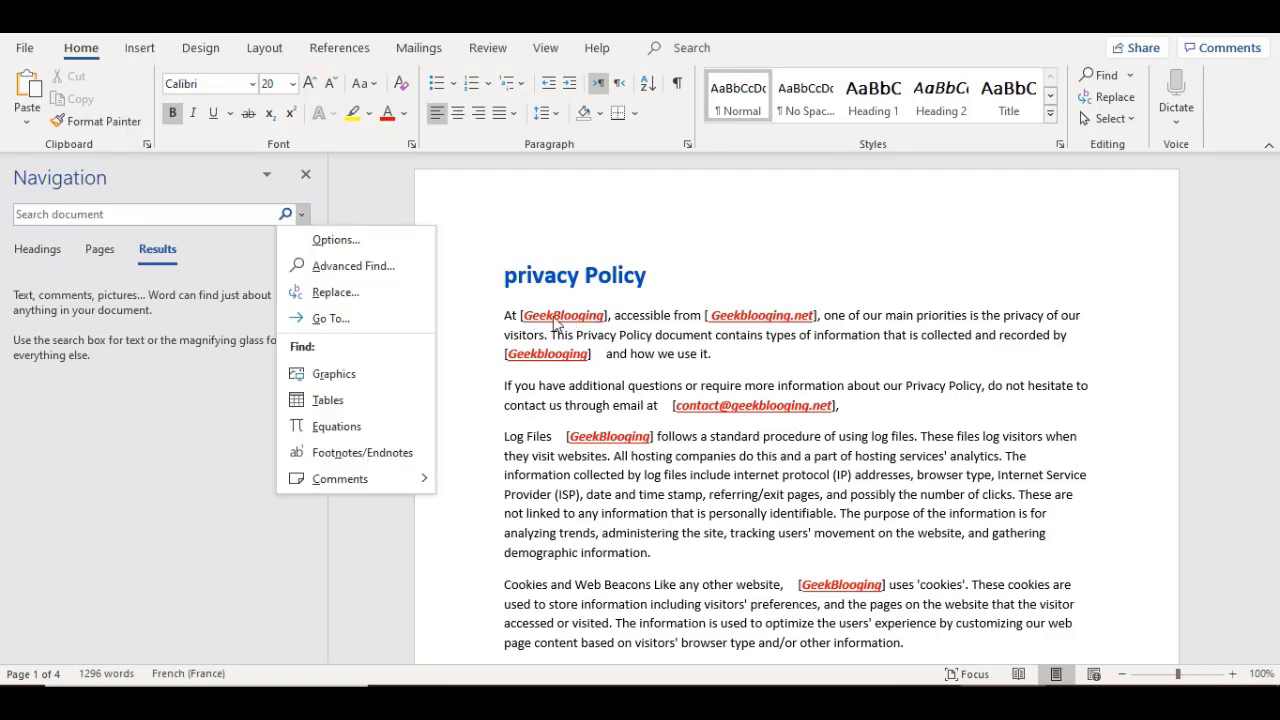
Step: Replace all 14 occurrences of GeekBlogging with MaghrebFood in the policy document
click(322, 296)
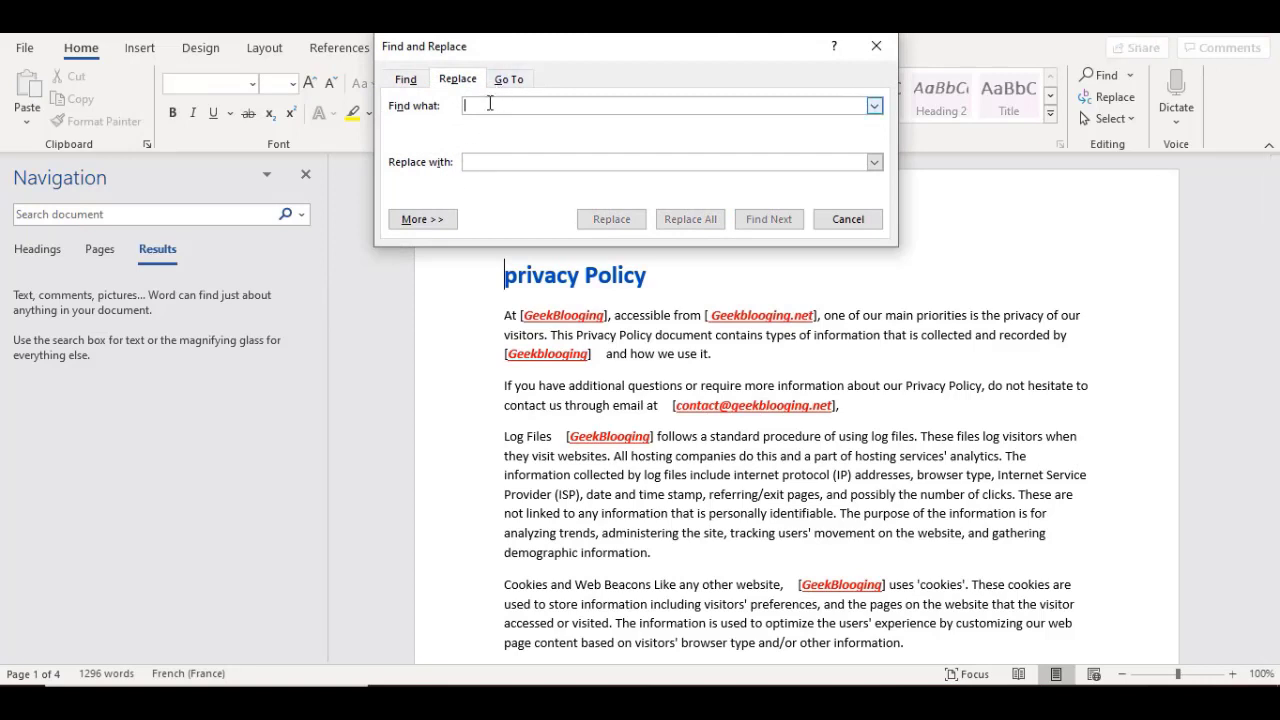
text([geekBlooging)
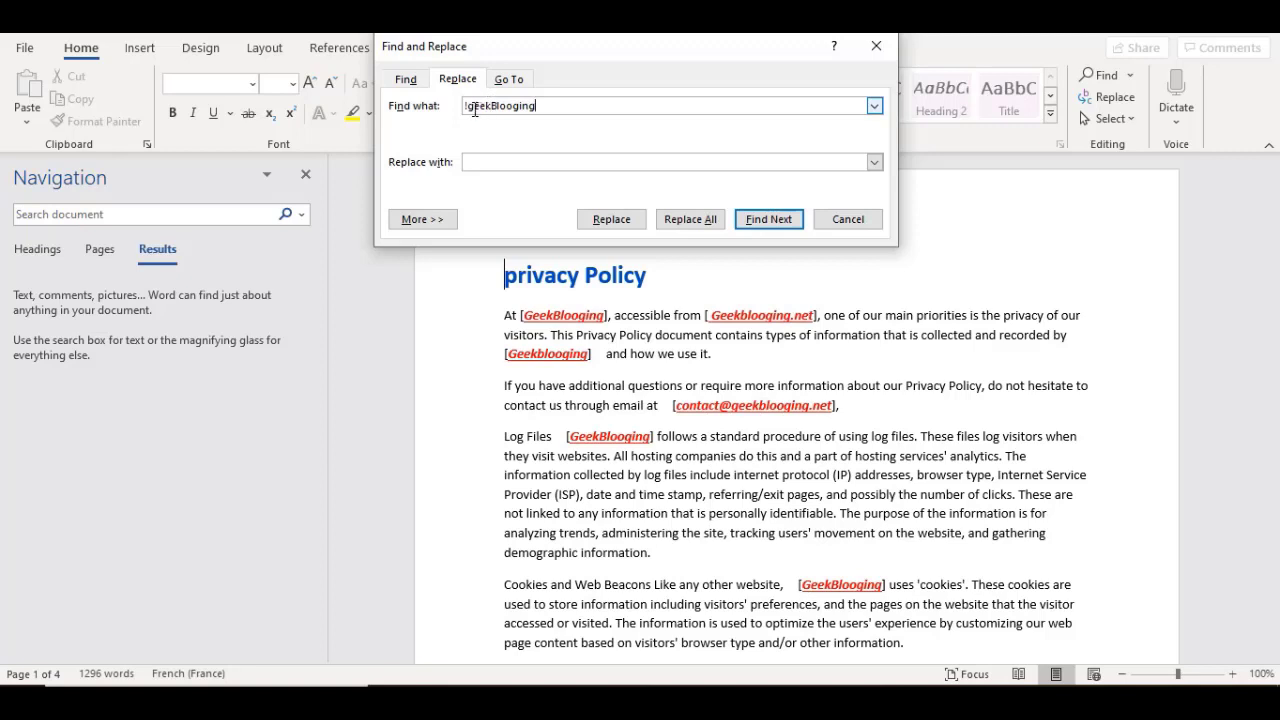
drag(469, 110, 460, 110)
key(BackSpace)
click(487, 168)
text(MaghrebFood)
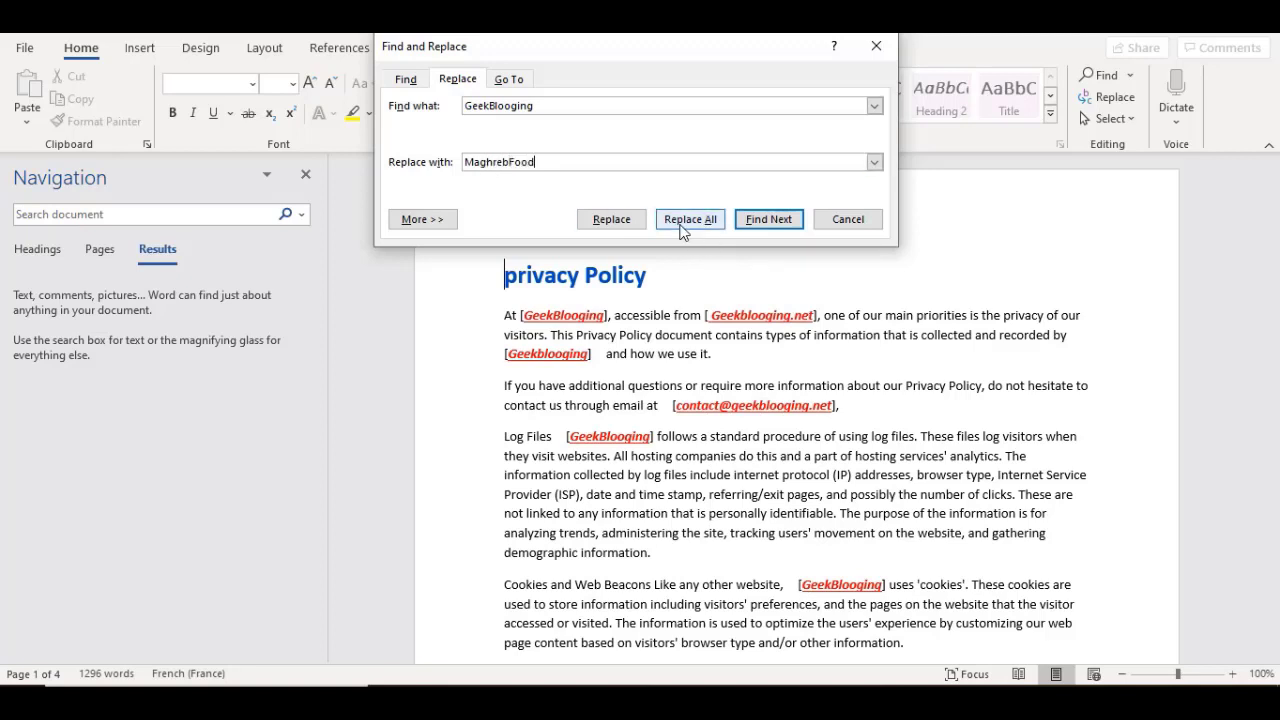
click(683, 230)
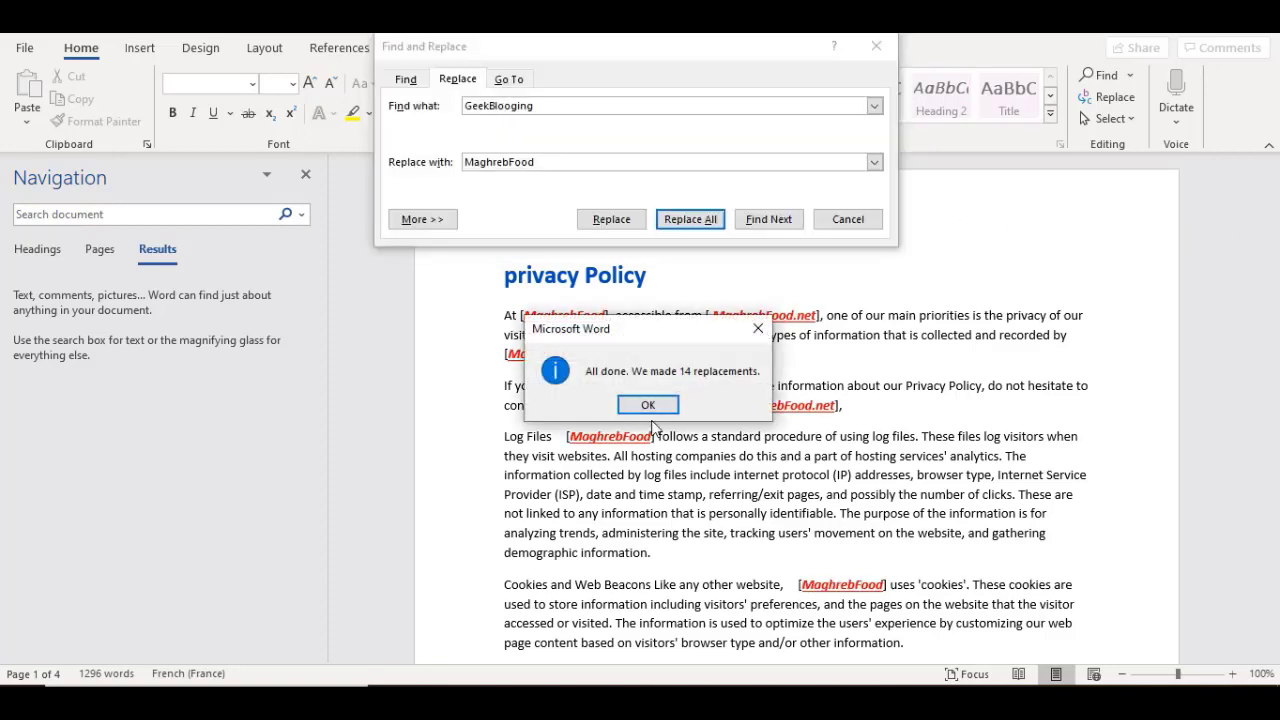
click(650, 406)
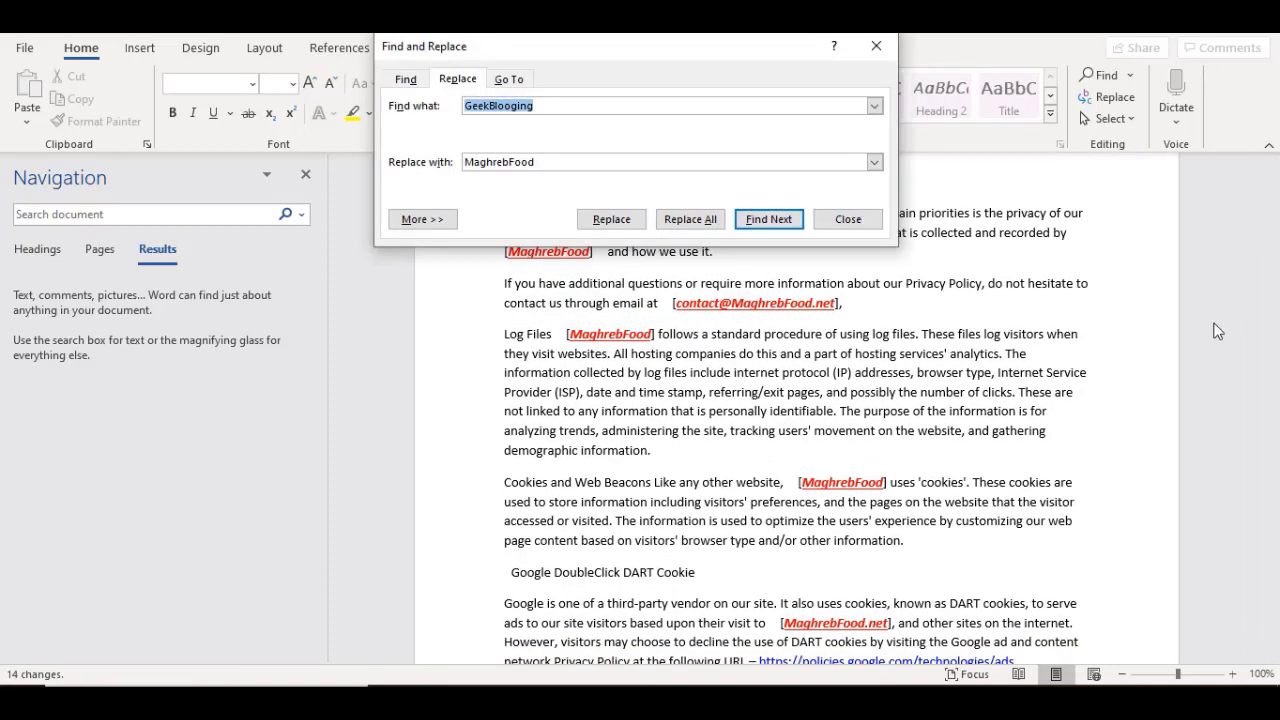
key(Escape)
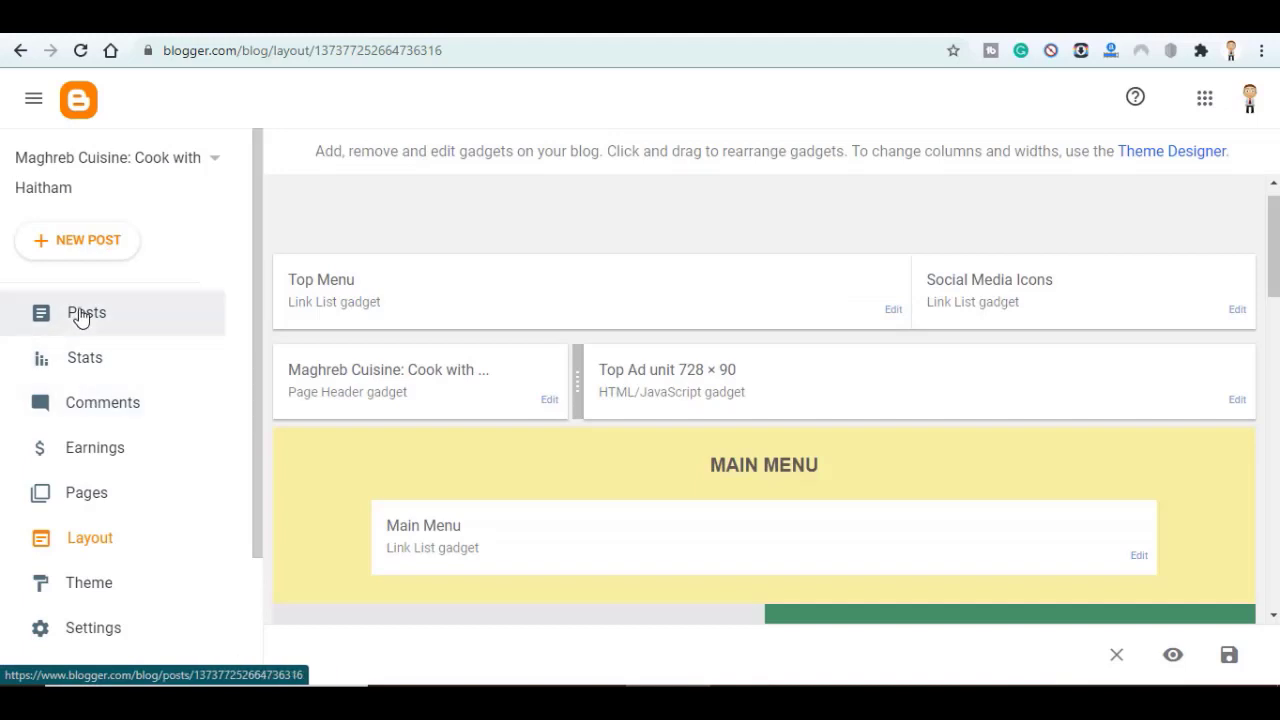
Step: Create a new Blogger page titled with the Privacy Policy heading from Word
click(100, 491)
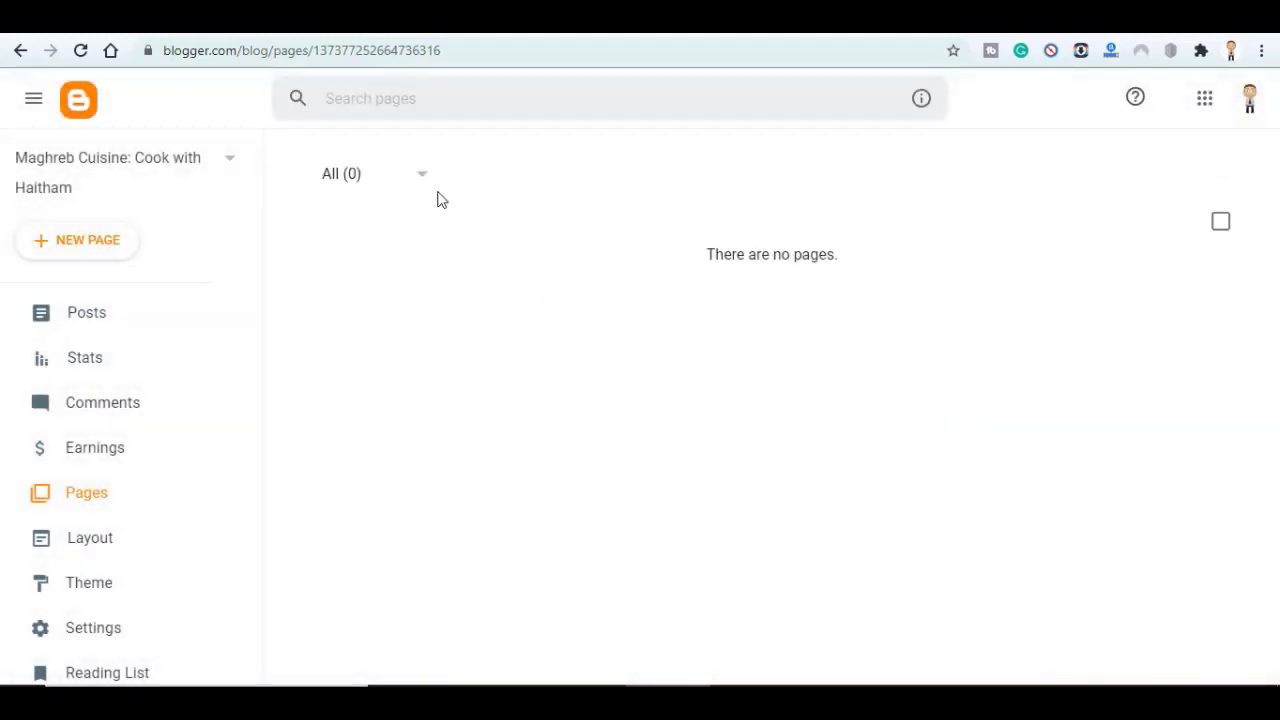
click(55, 249)
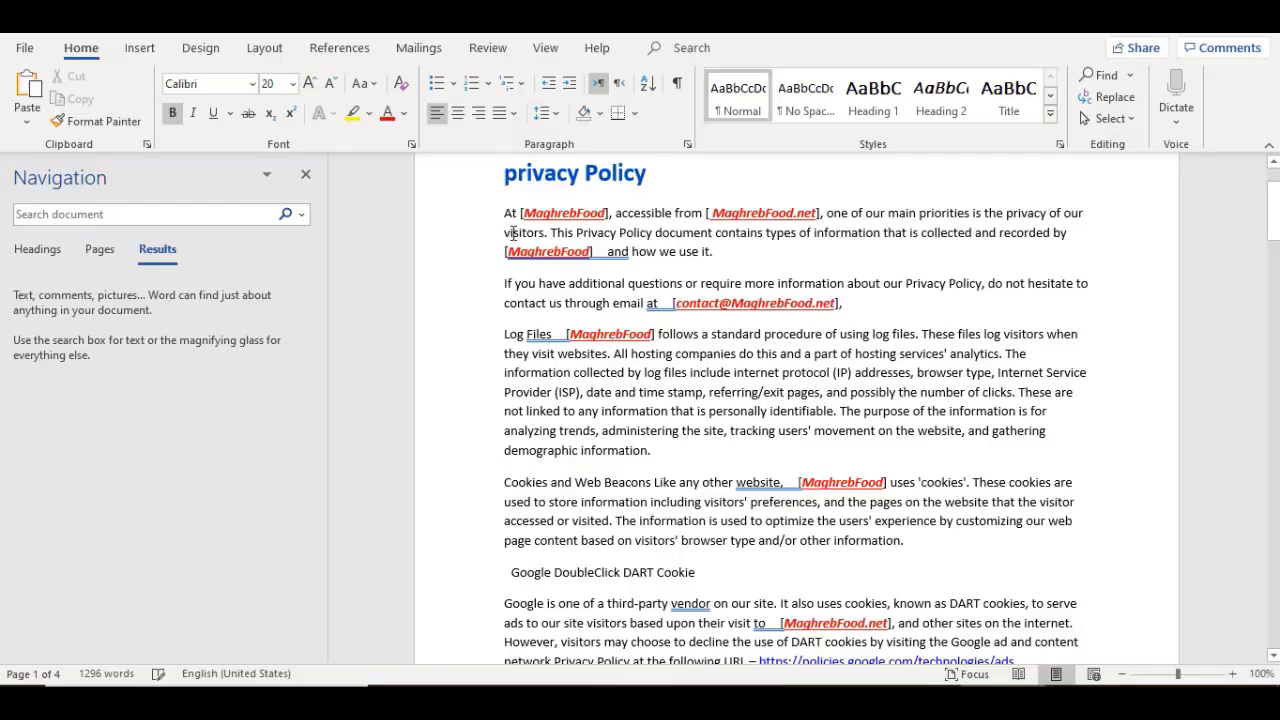
triple_click(670, 179)
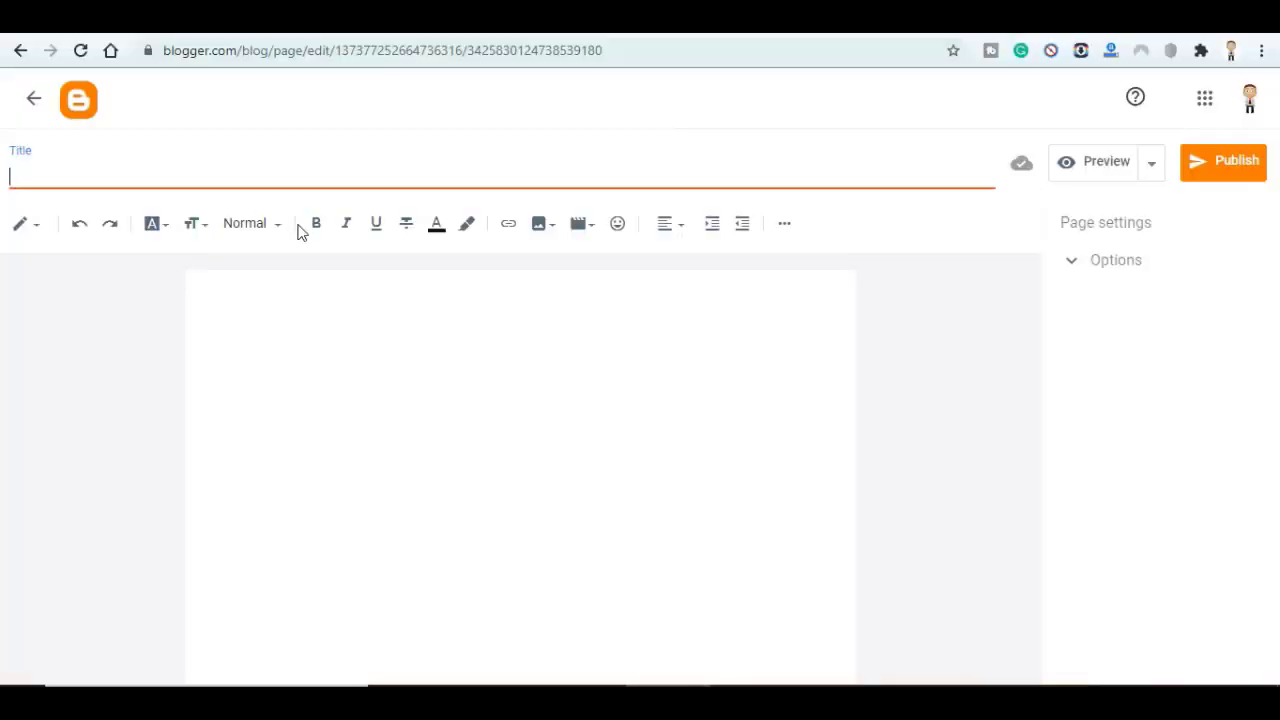
text(privacy Policy)
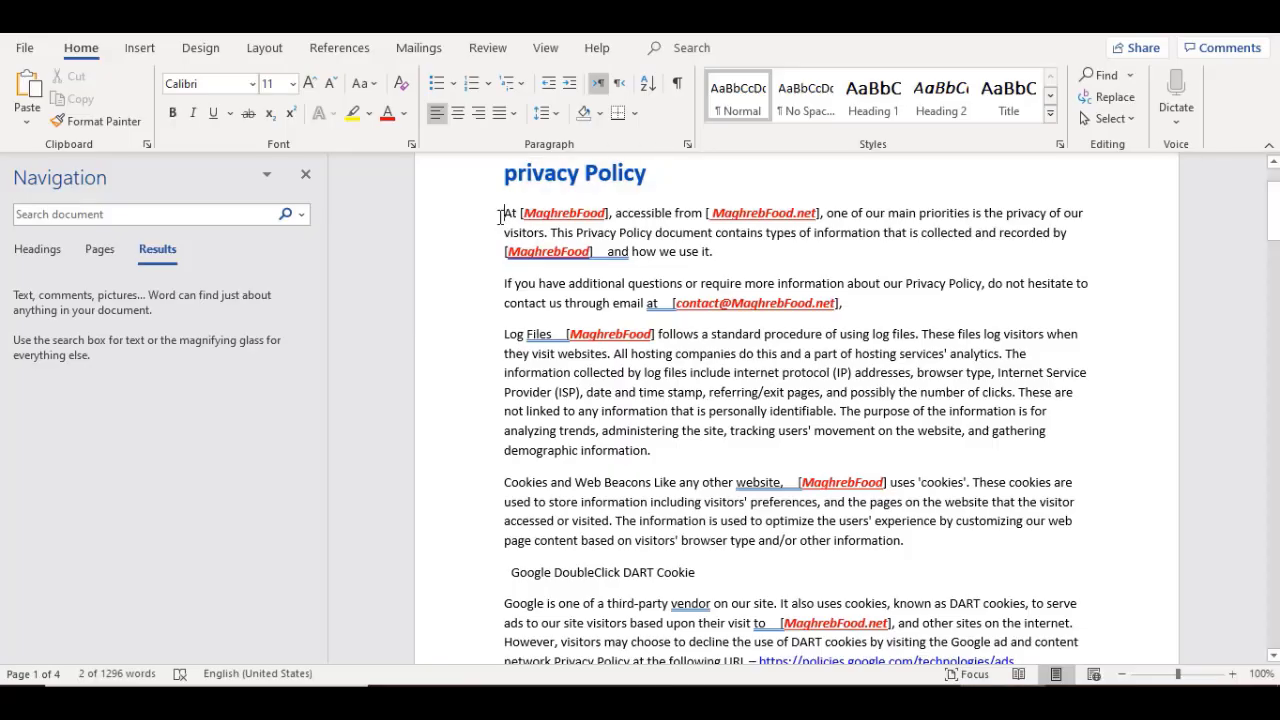
Step: Paste the privacy policy text, through the Consent paragraph, into the page body and publish it
drag(500, 217, 636, 272)
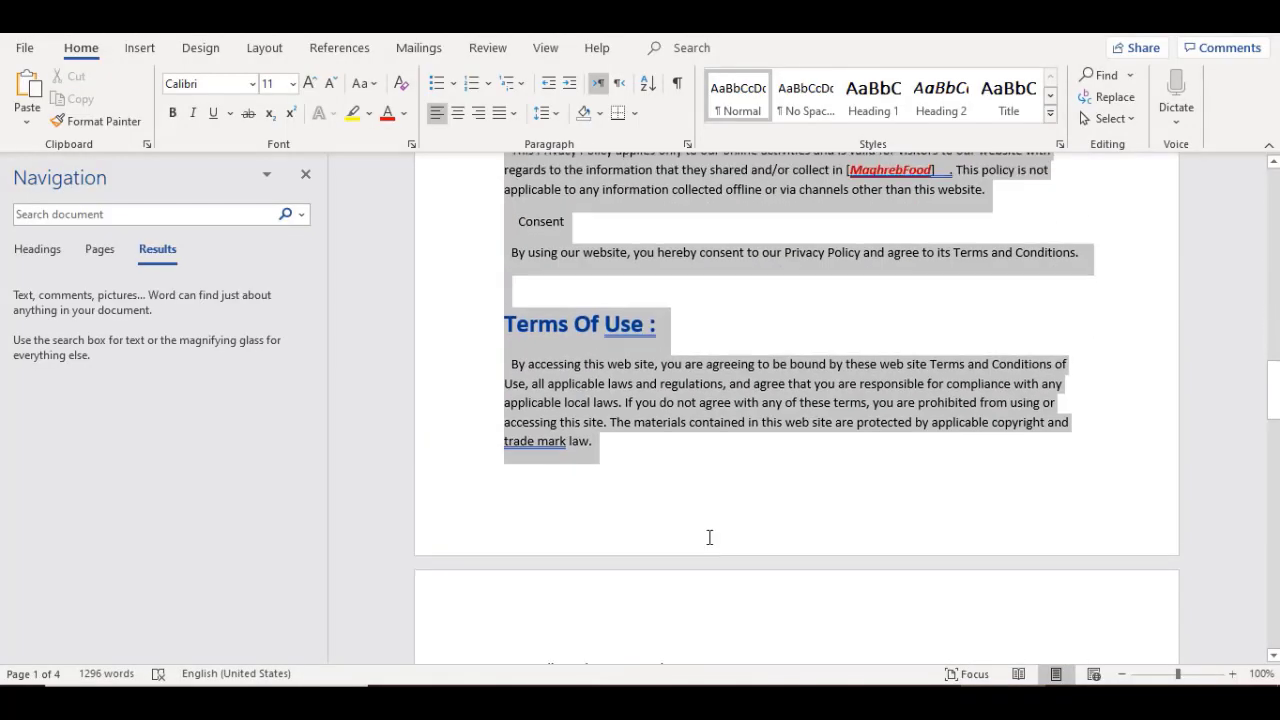
key(ctrl+c)
click(357, 394)
key(ctrl+v)
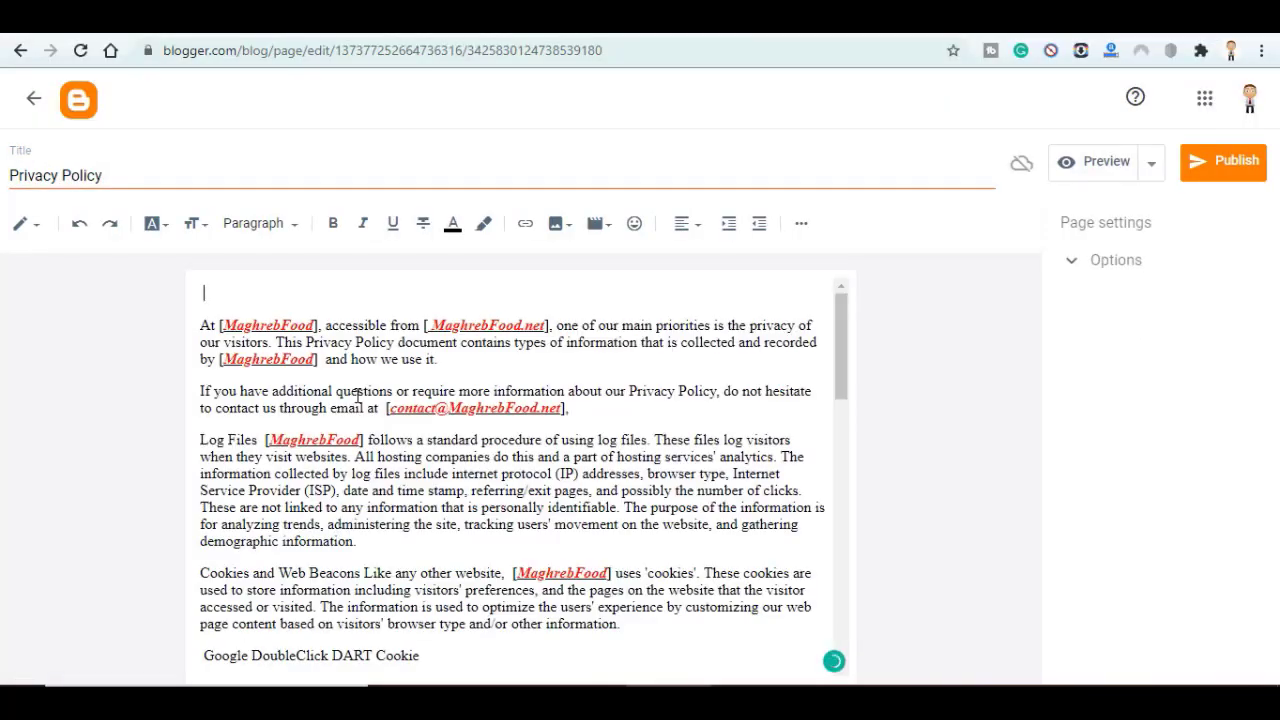
click(1140, 264)
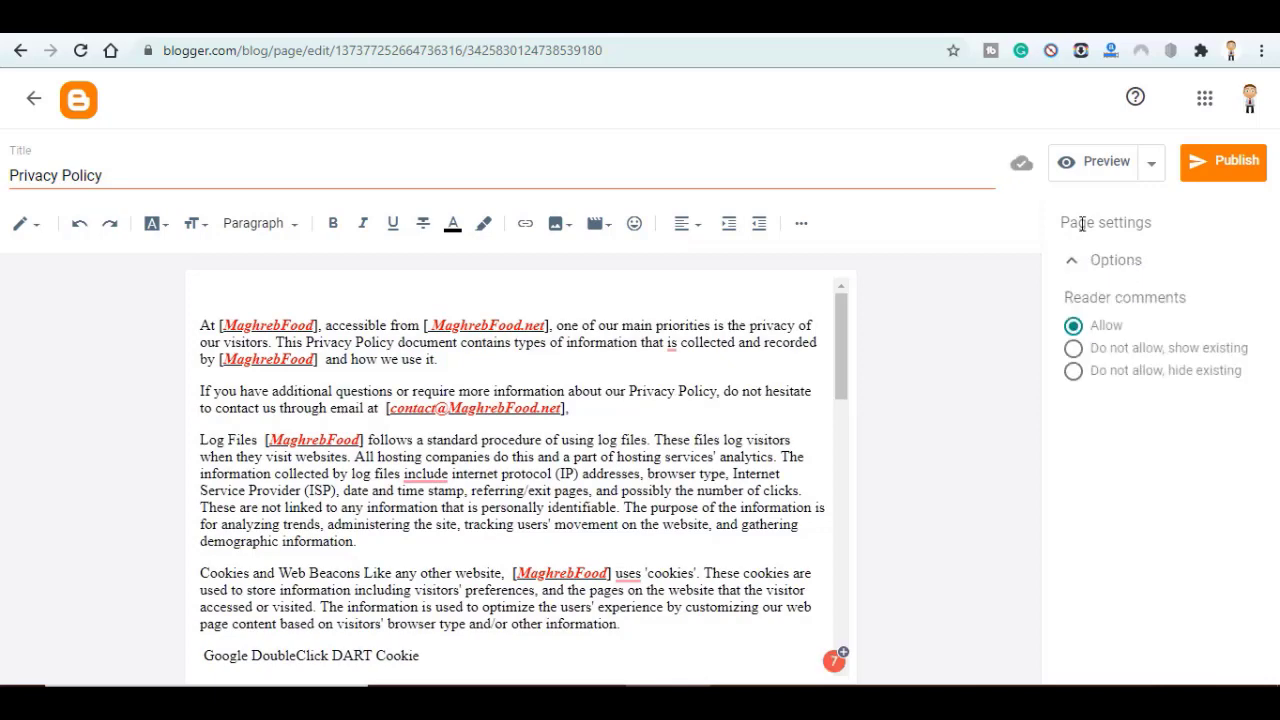
click(1232, 170)
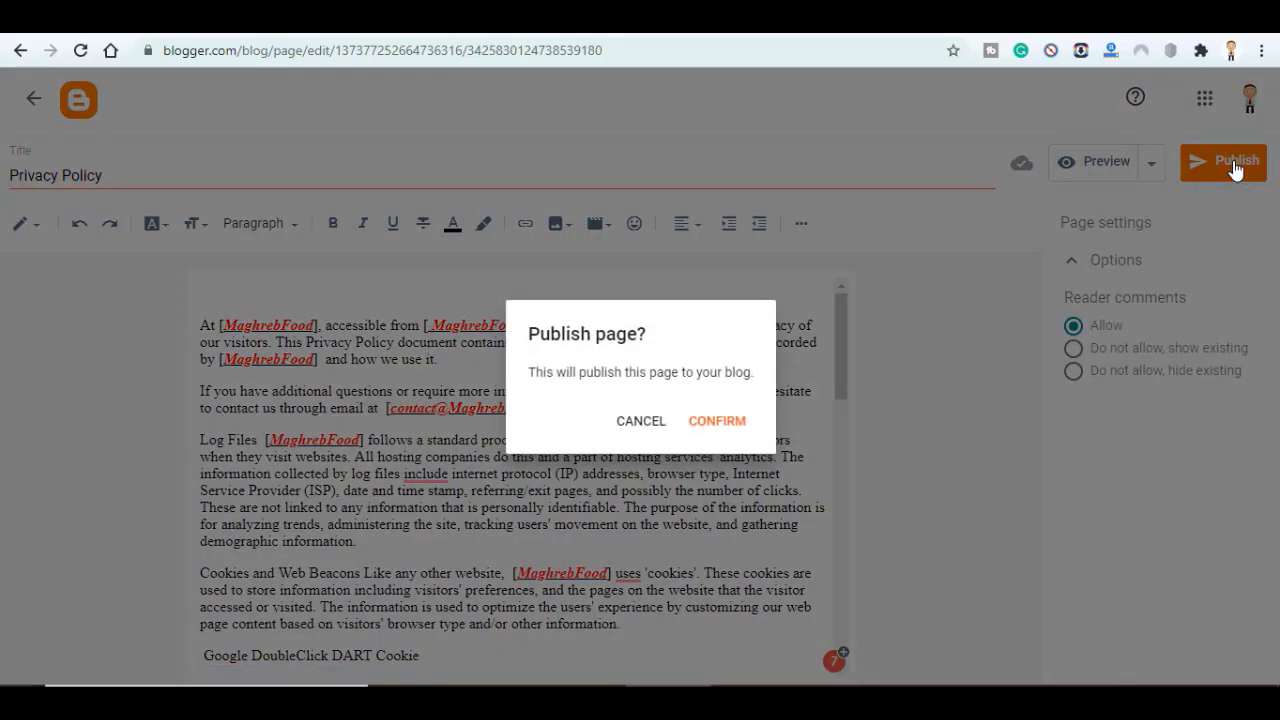
click(716, 424)
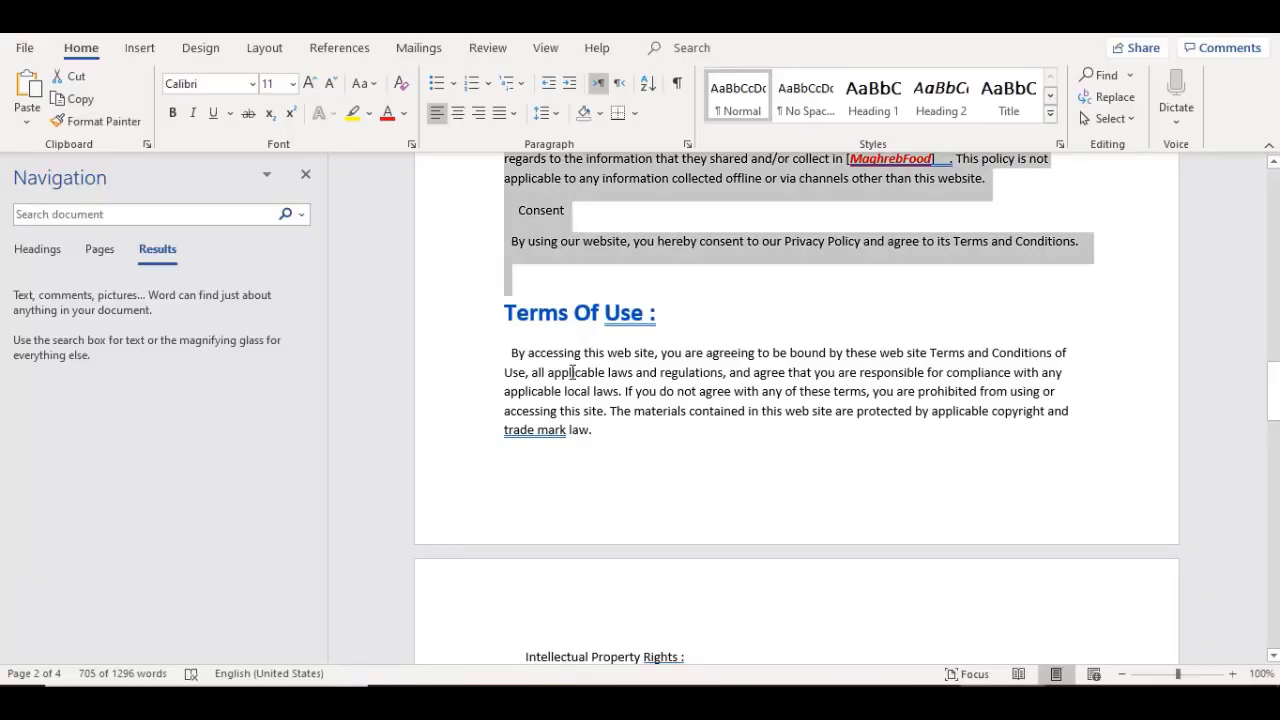
Step: Publish a 'Terms Of Use' page containing the pasted Terms of Use text
mouse_move(507, 316)
mouse_down()
mouse_move(740, 612)
mouse_move(680, 229)
mouse_up()
key(ctrl+v)
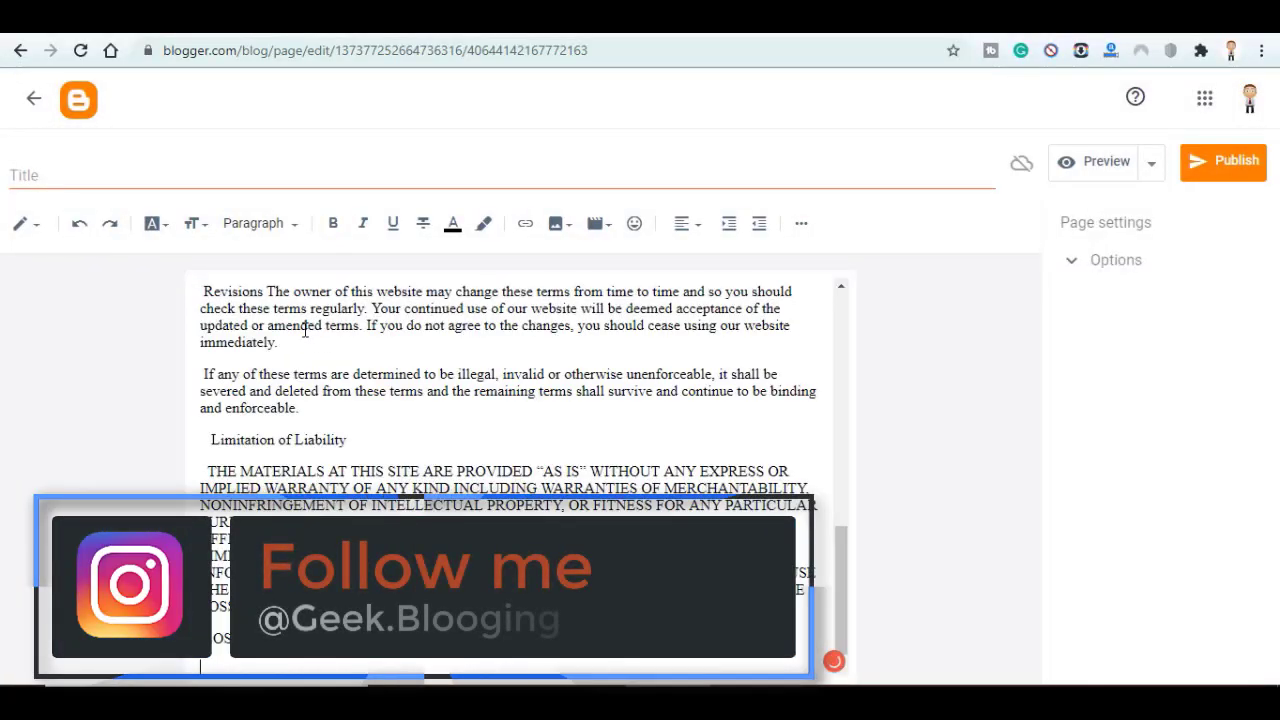
scroll(265, 292, up, 15)
click(100, 178)
text(Terms Of Use :=)
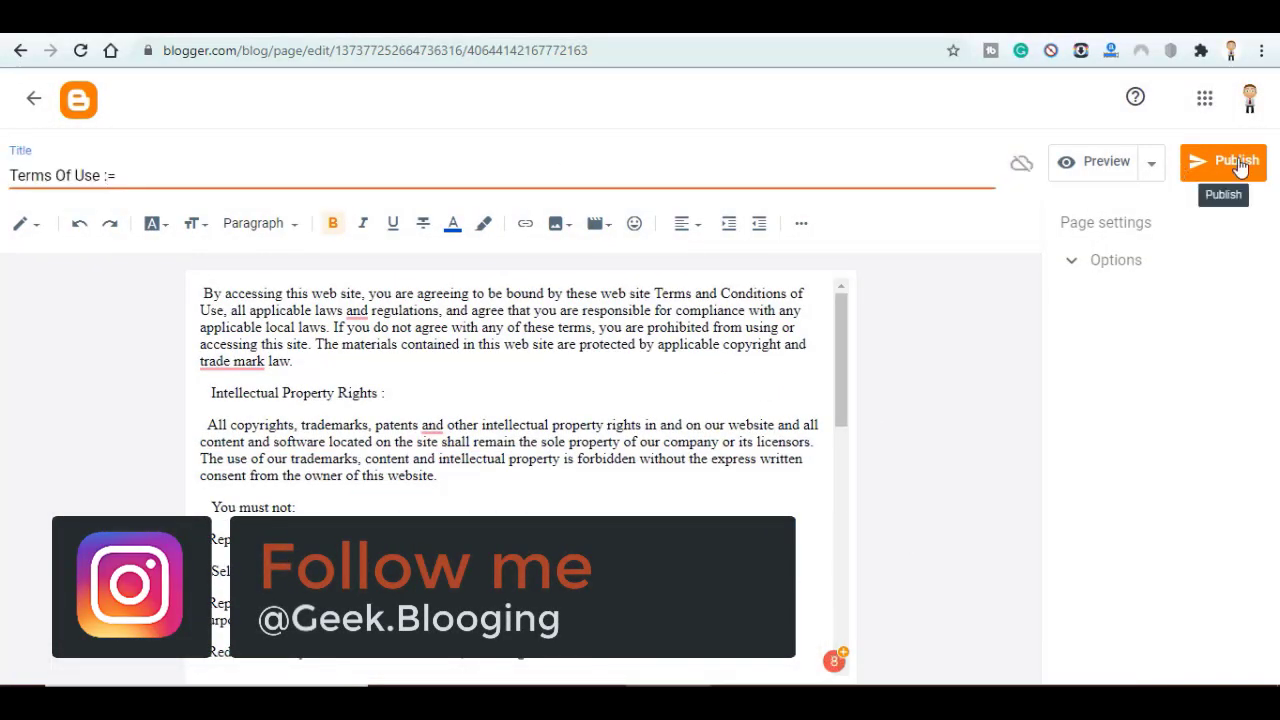
click(1230, 163)
click(717, 420)
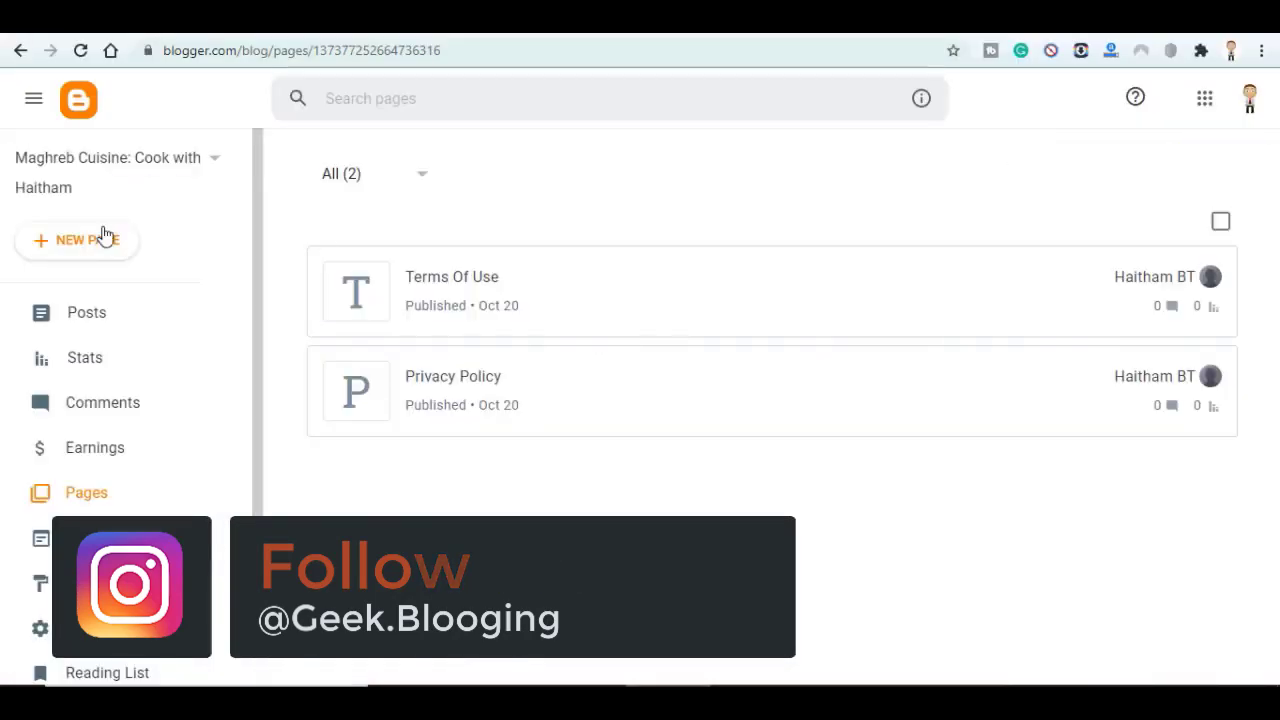
Step: Publish an 'About Us' page with the pasted About Us text, removing the duplicated heading
click(105, 238)
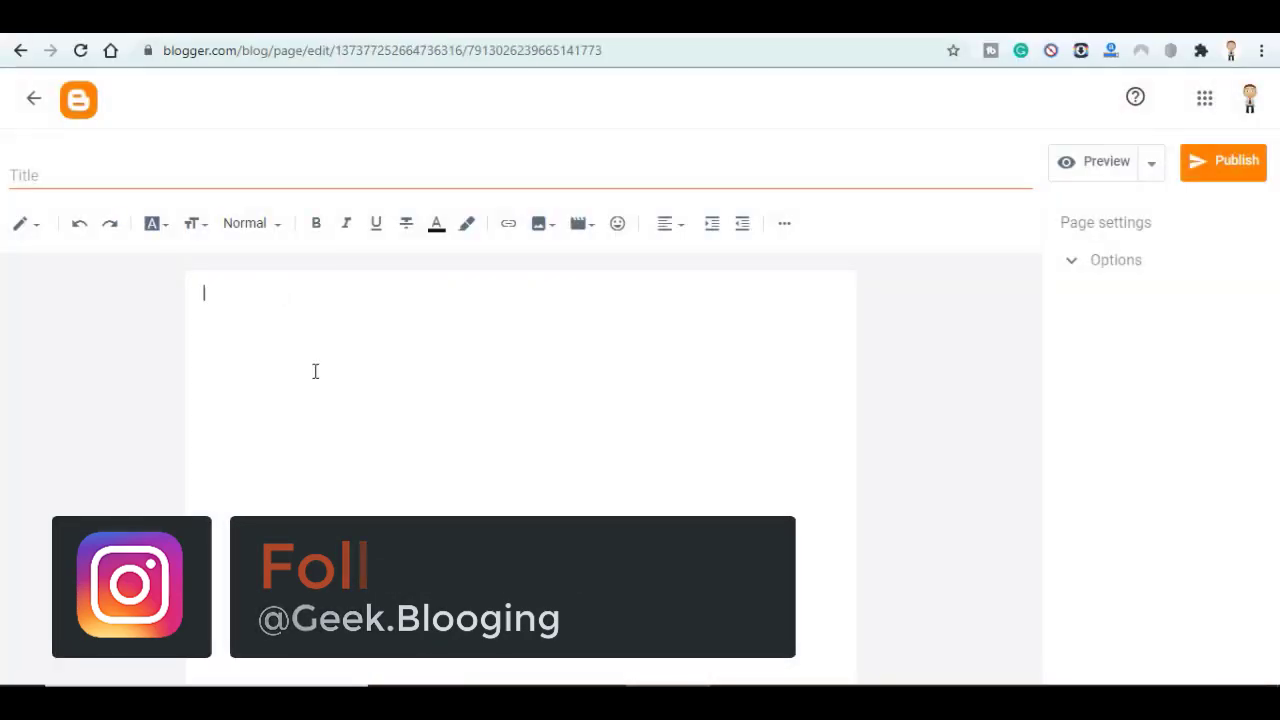
key(ctrl+v)
drag(286, 330, 200, 335)
key(BackSpace)
key(Delete)
key(BackSpace)
click(51, 166)
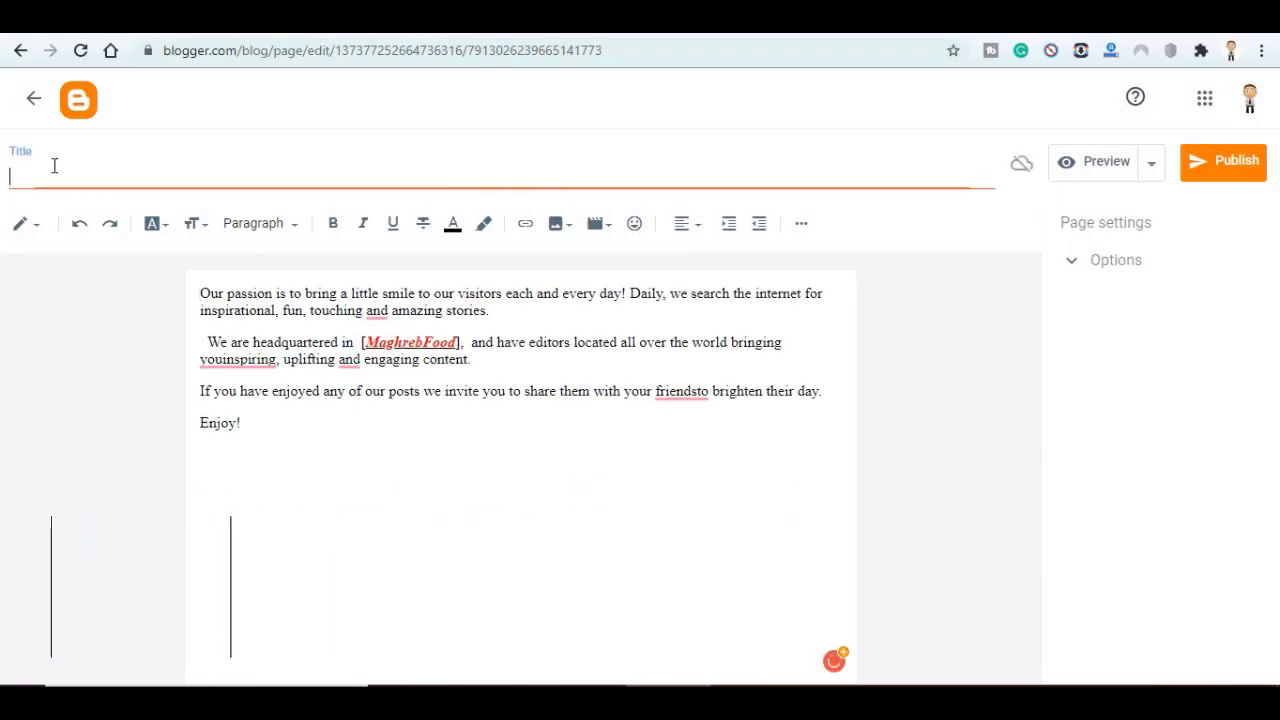
text(About Us)
click(1238, 165)
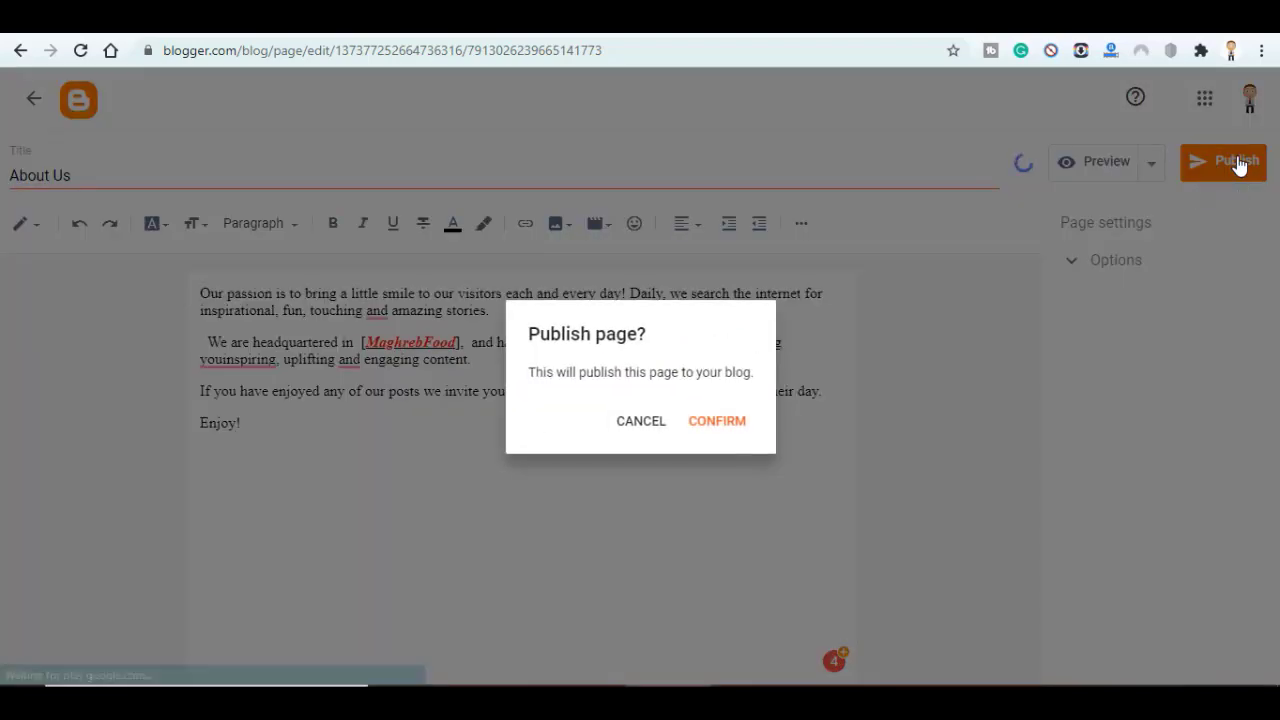
click(719, 428)
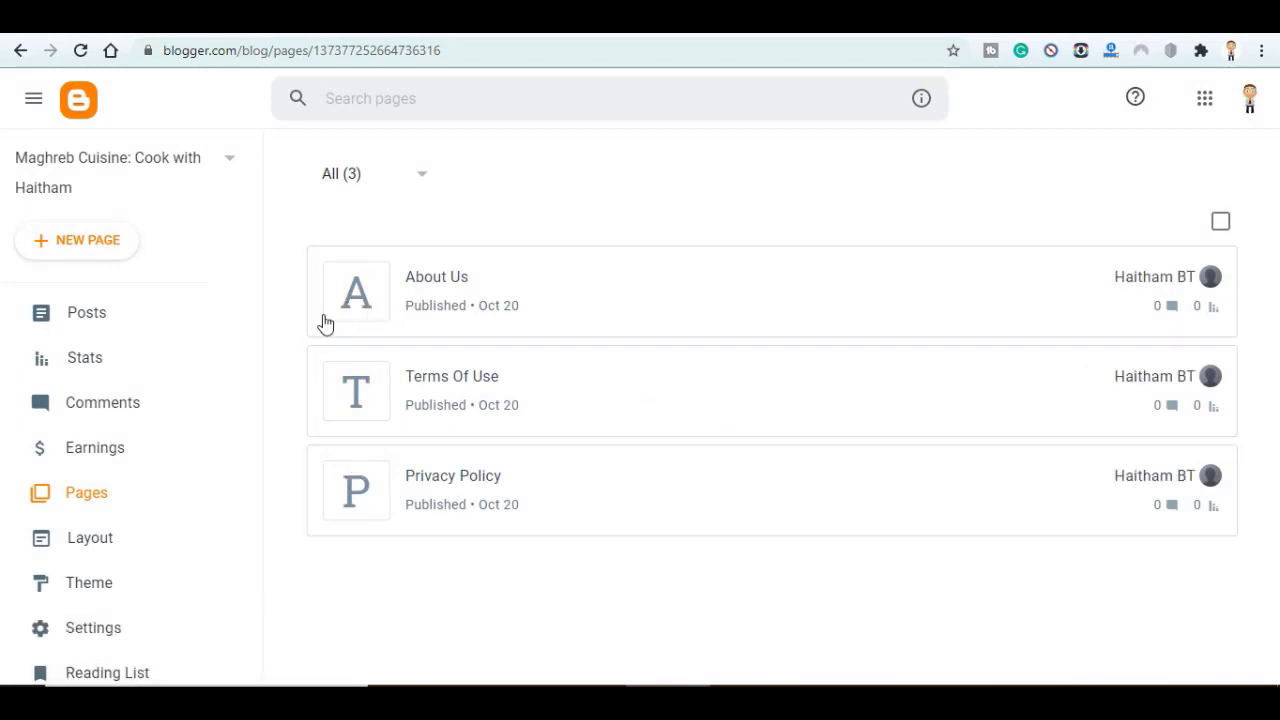
Step: Open the Top Menu Link List settings in Layout and begin a new link name
click(104, 552)
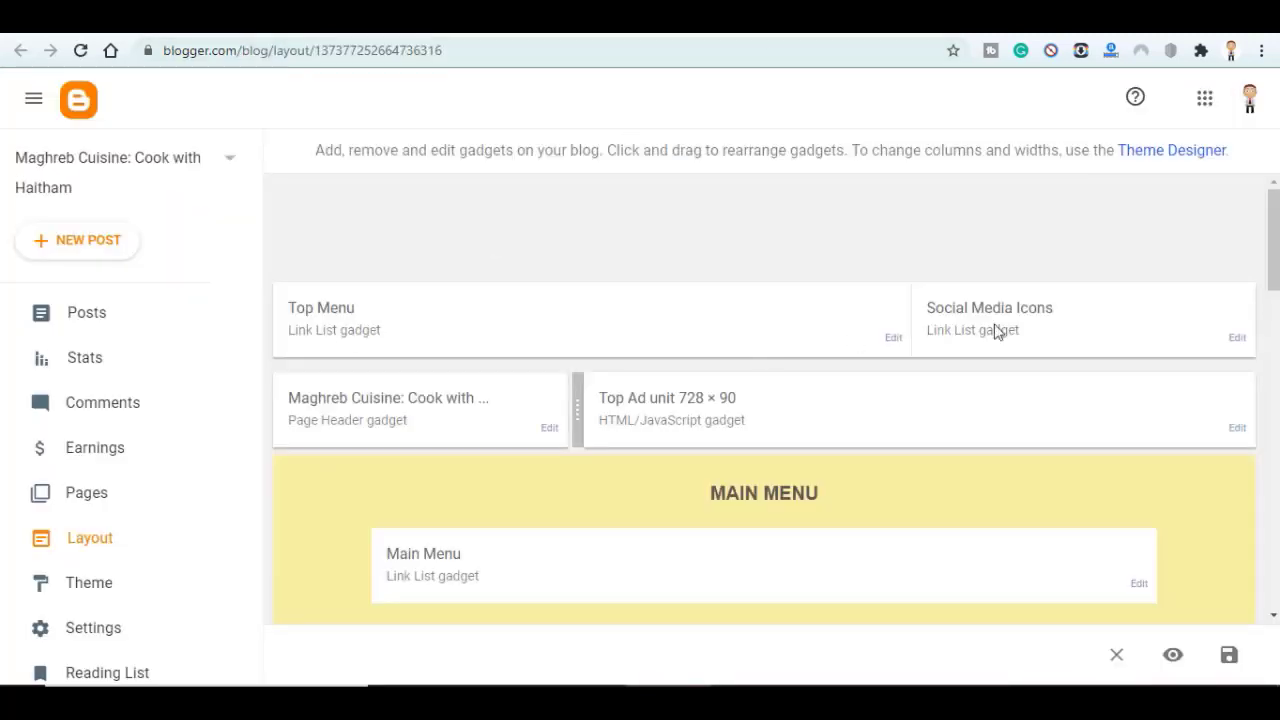
click(892, 338)
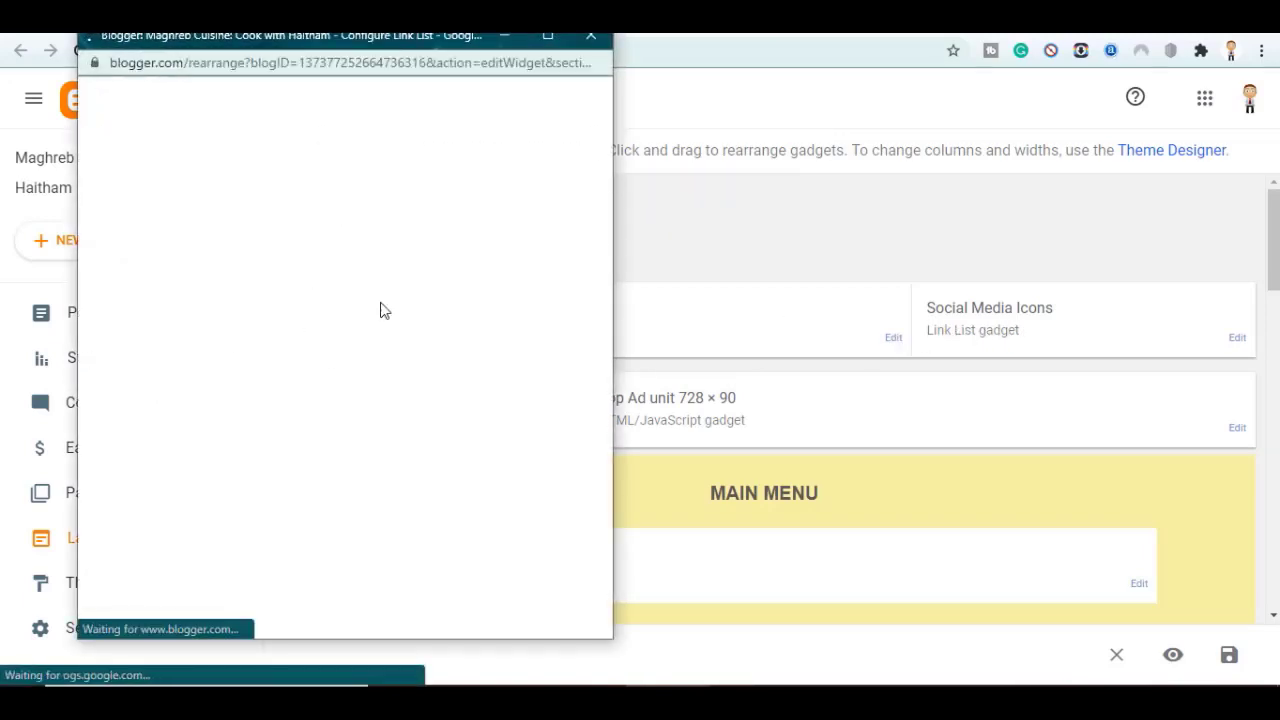
click(295, 356)
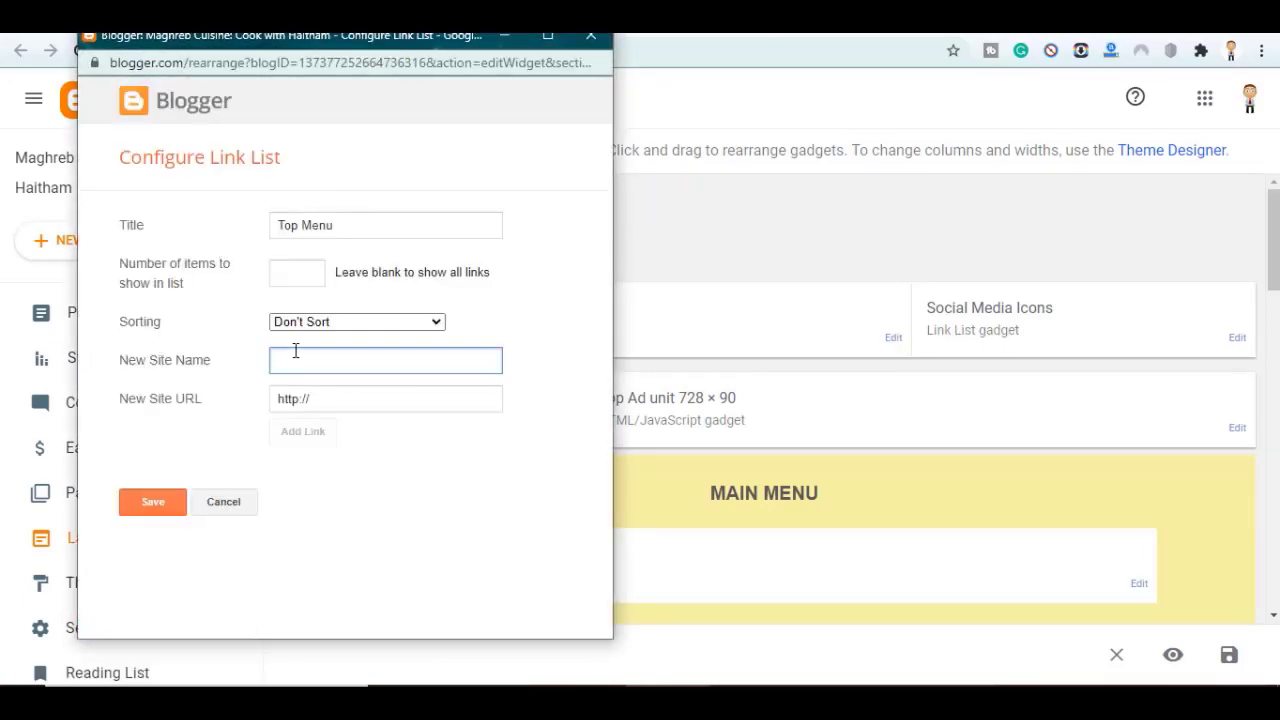
text(P)
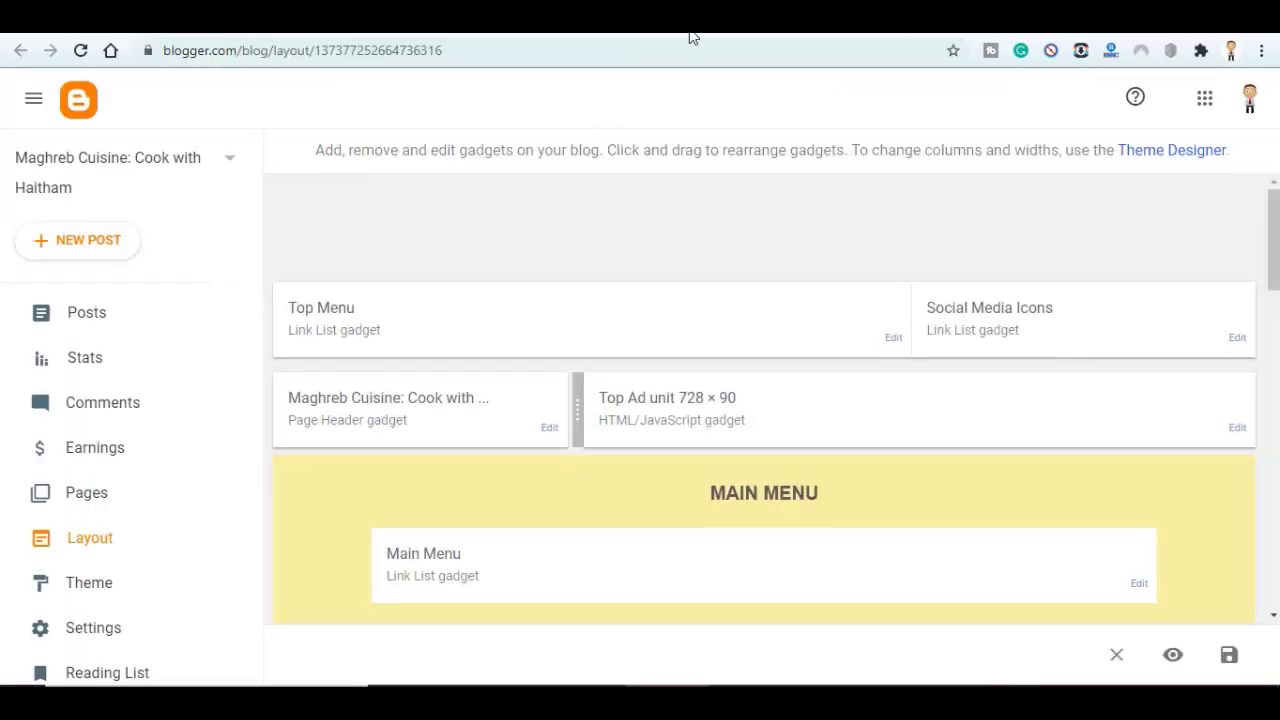
Step: Add a Privacy Policy link to the Top Menu using the page's copied address
click(114, 488)
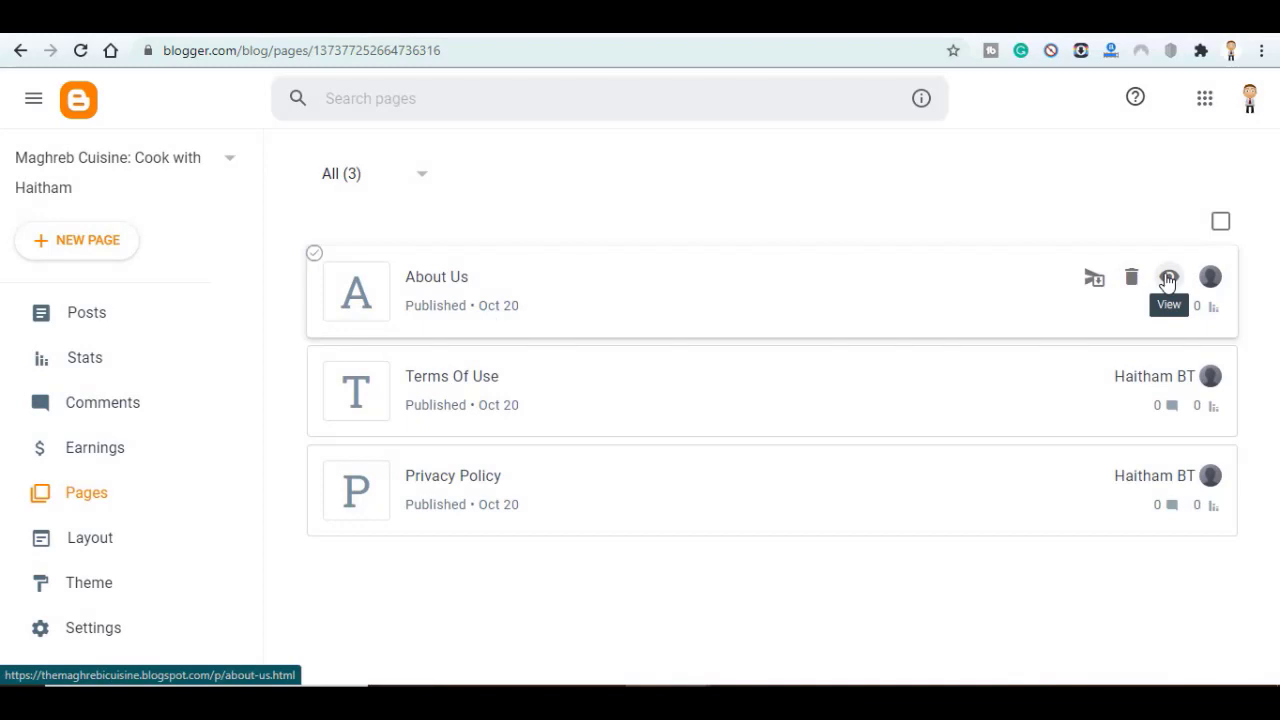
click(1167, 279)
right_click(1167, 279)
click(795, 641)
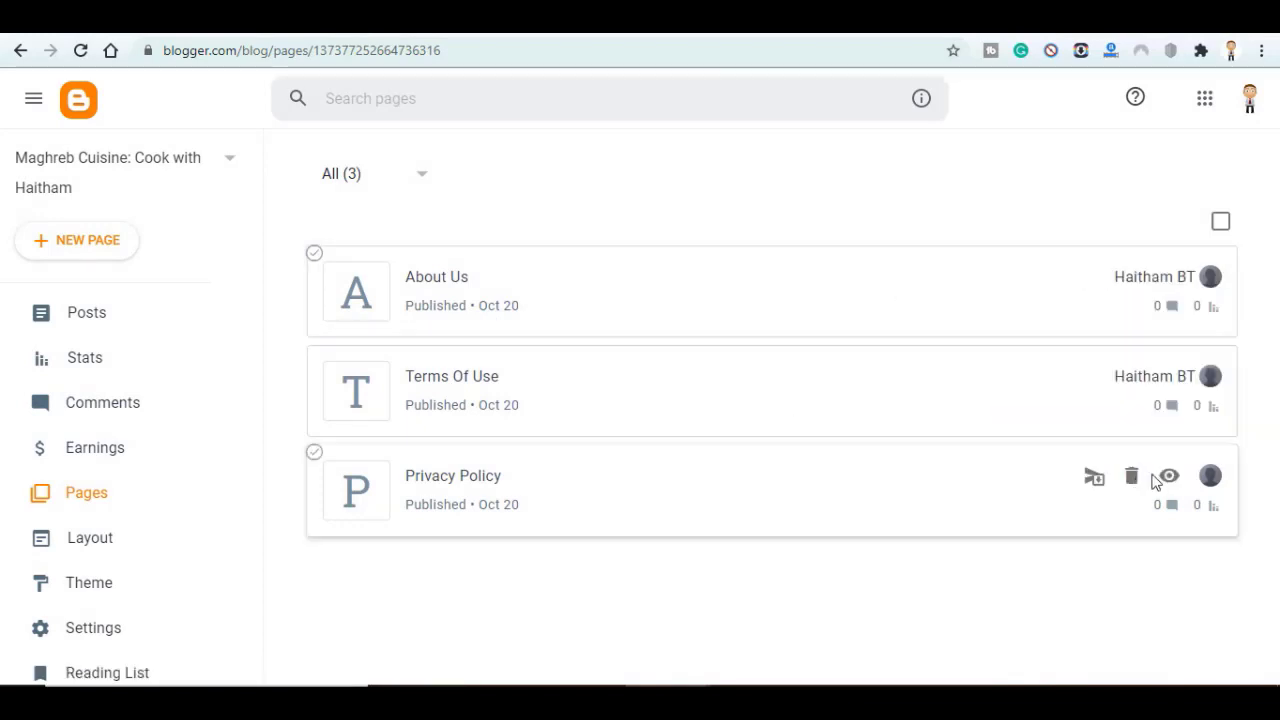
right_click(1169, 476)
click(1106, 590)
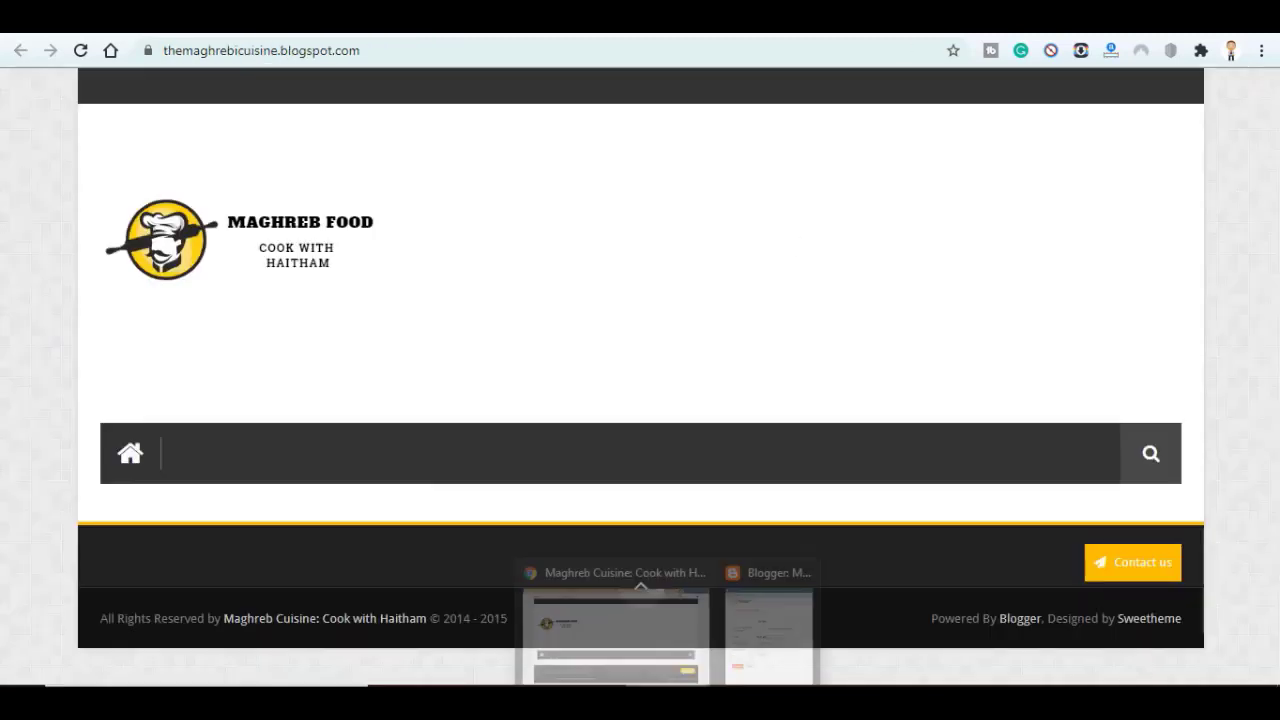
click(757, 634)
triple_click(310, 396)
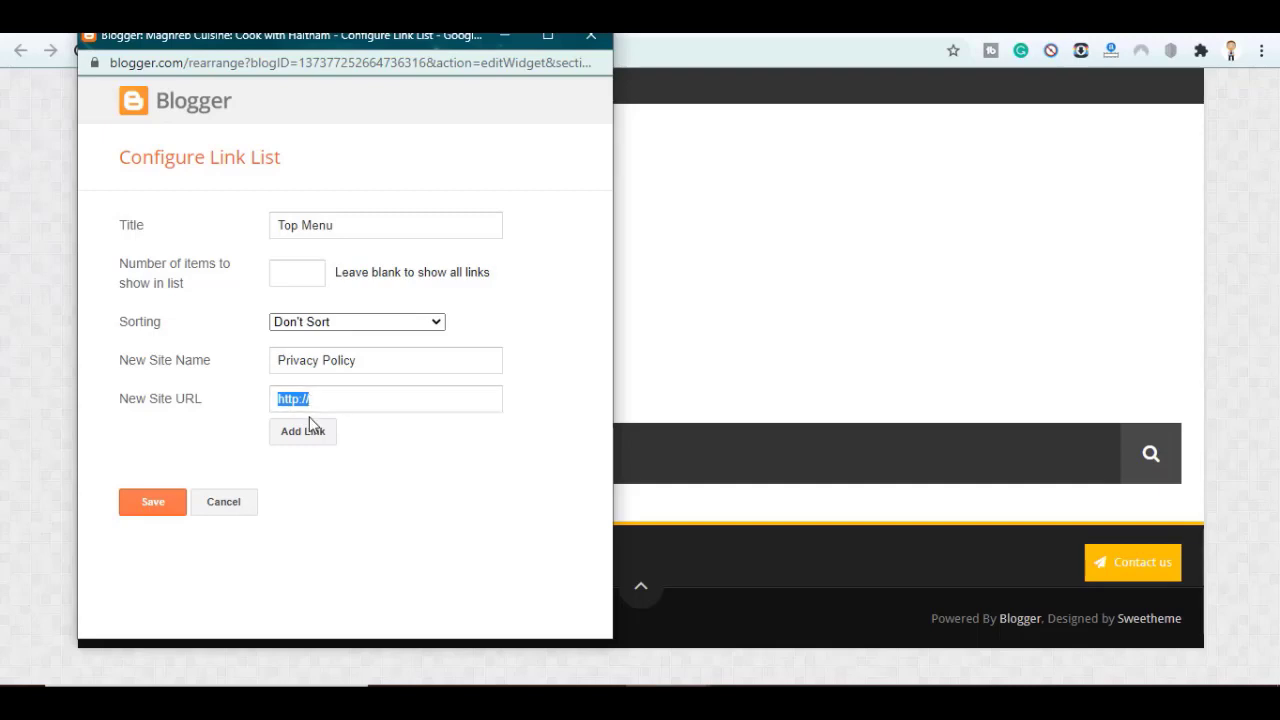
click(328, 402)
key(ctrl+a)
key(ctrl+v)
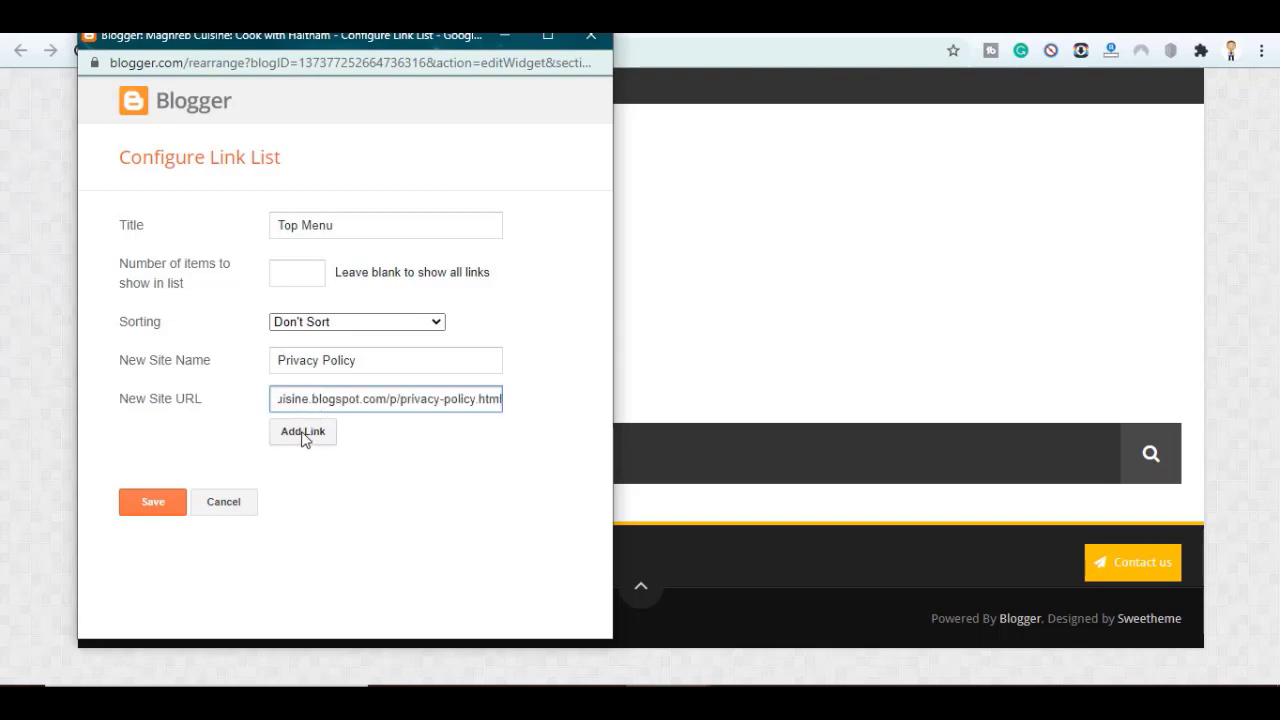
click(304, 436)
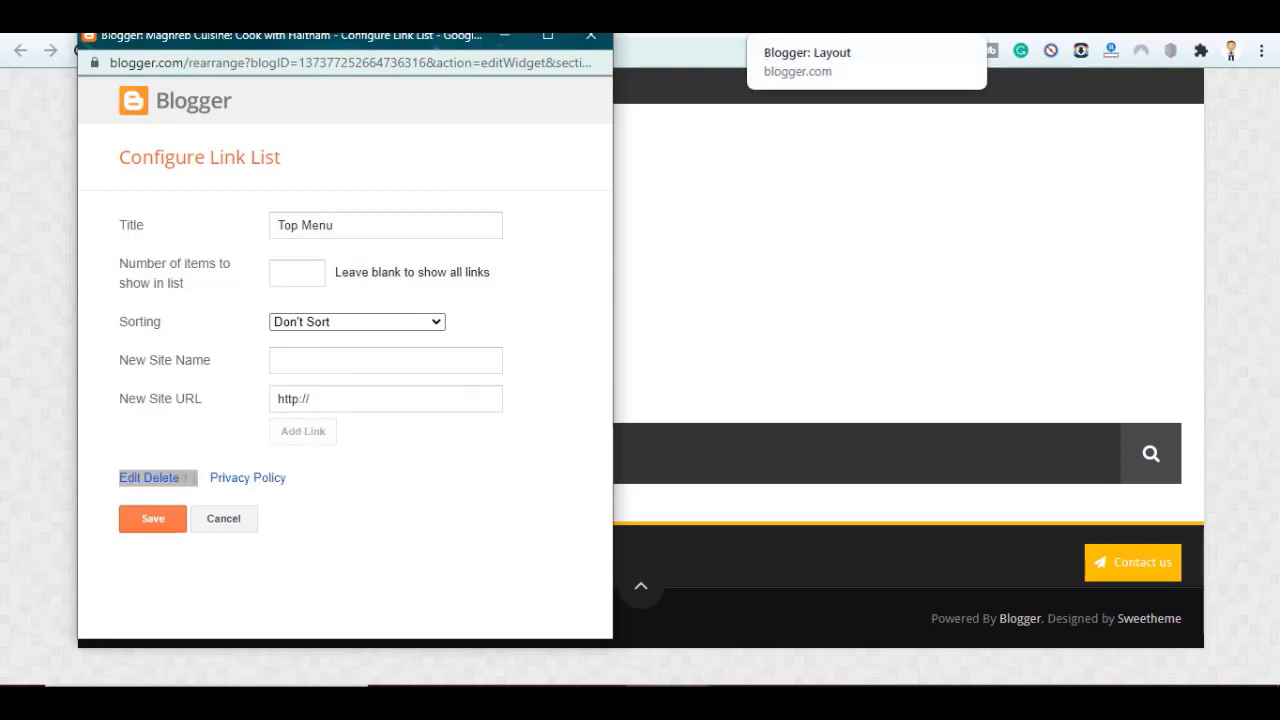
Step: Add the Terms Of Use and About us links, then save the Top Menu list
click(790, 20)
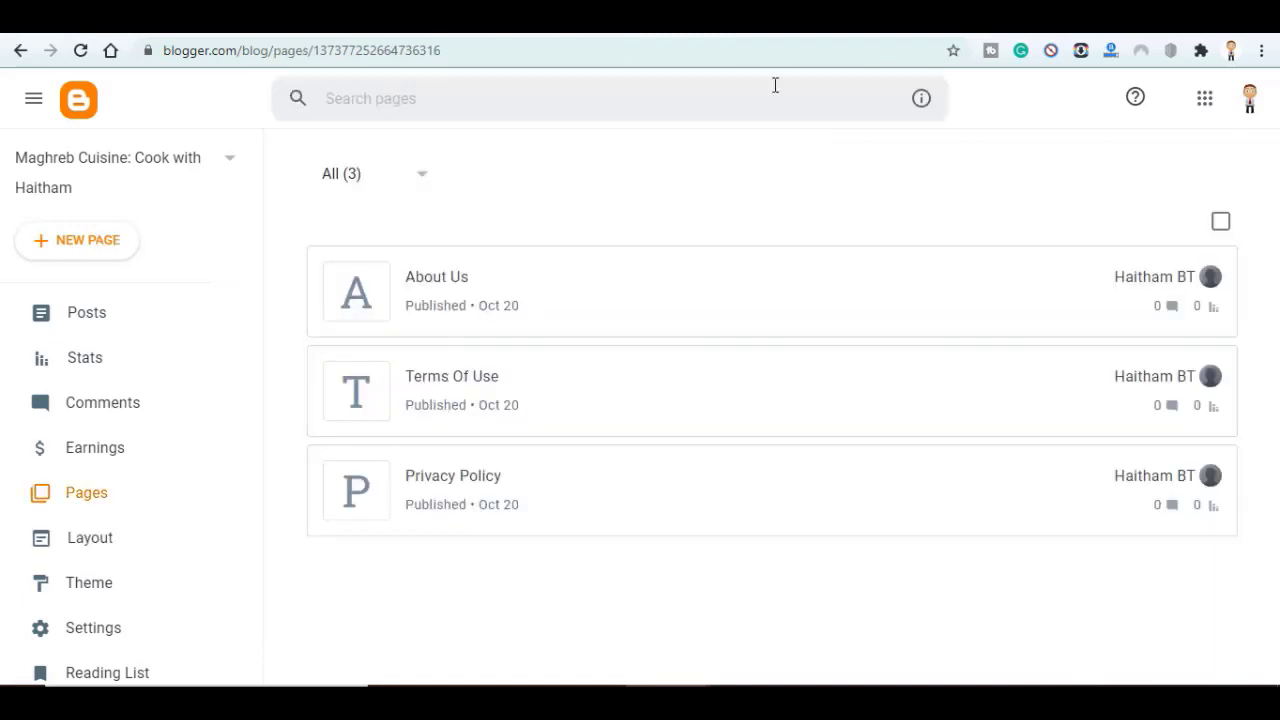
right_click(1169, 378)
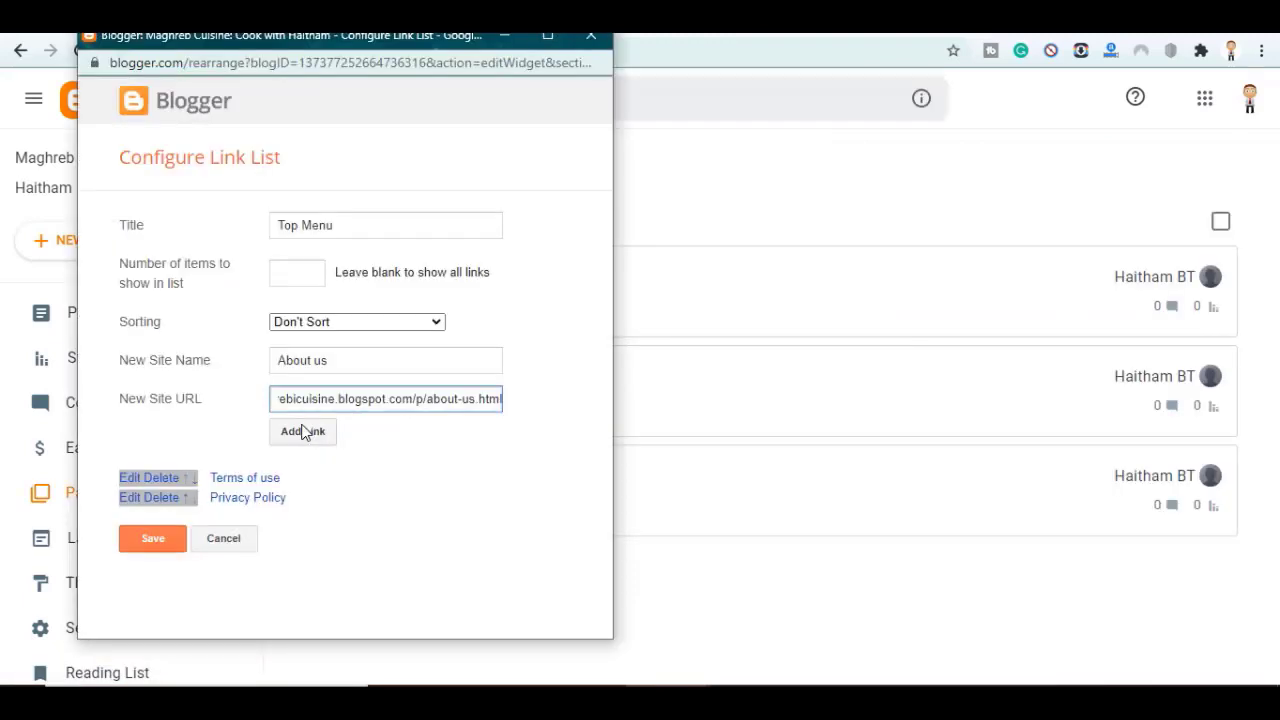
click(303, 431)
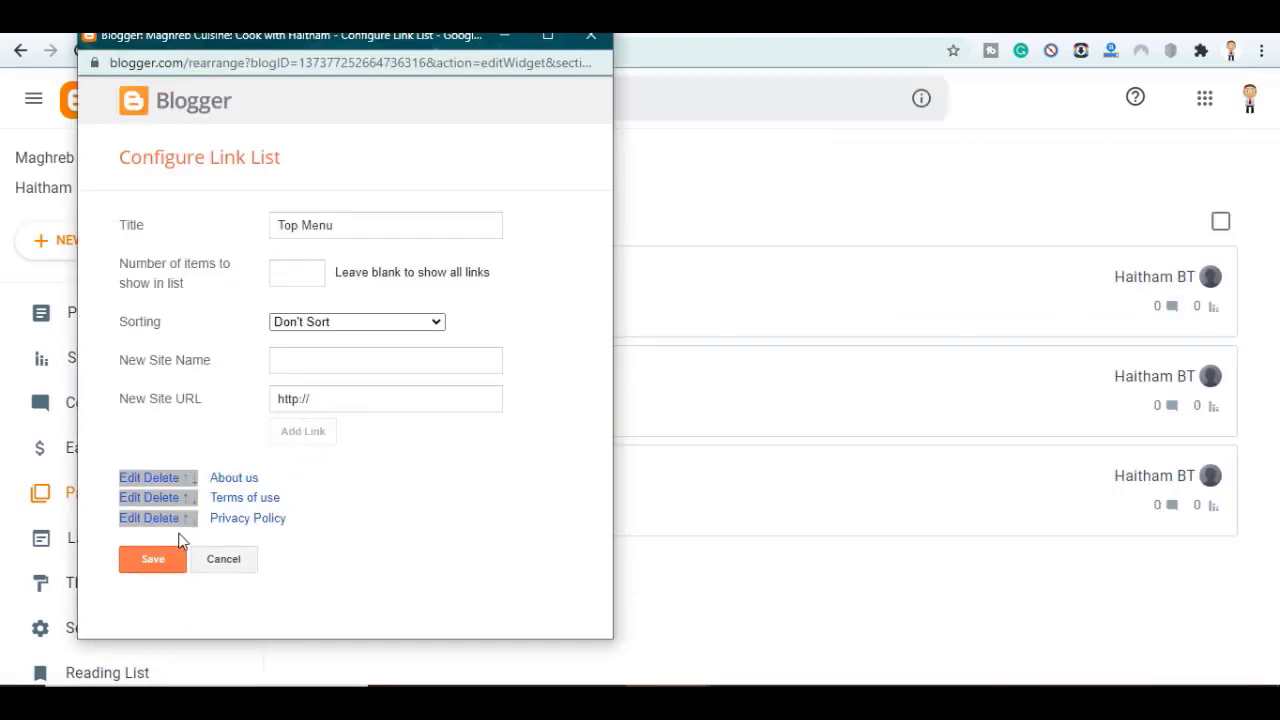
click(150, 559)
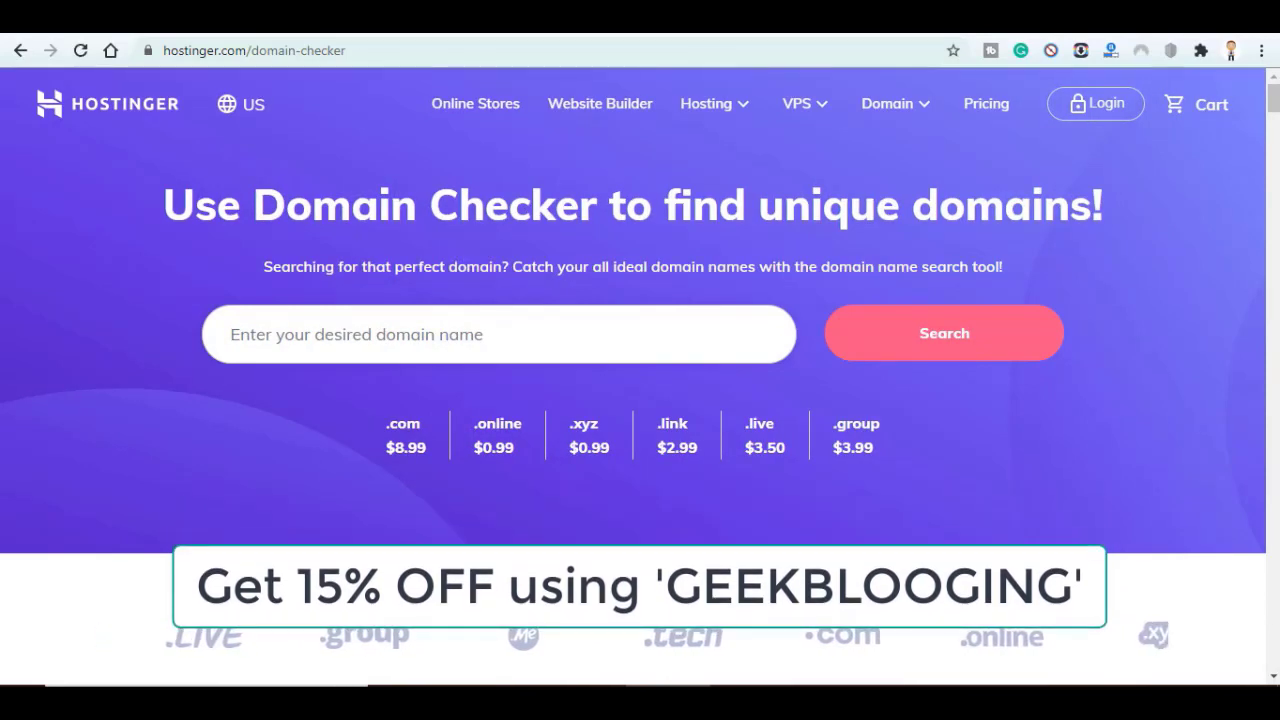
Step: Start a domain check in Hostinger, then return to the previous hosting page
click(332, 334)
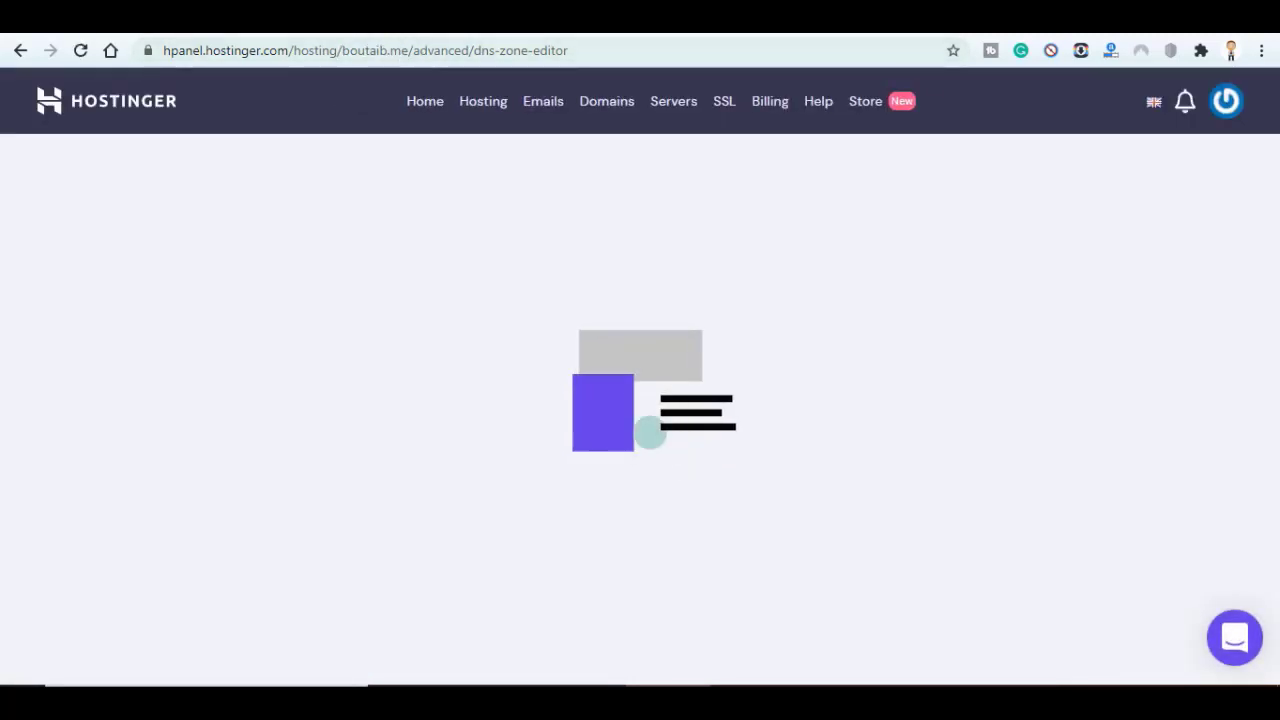
key(alt+Left)
Step: Open the blog's Settings and scroll to the Publishing section
click(800, 17)
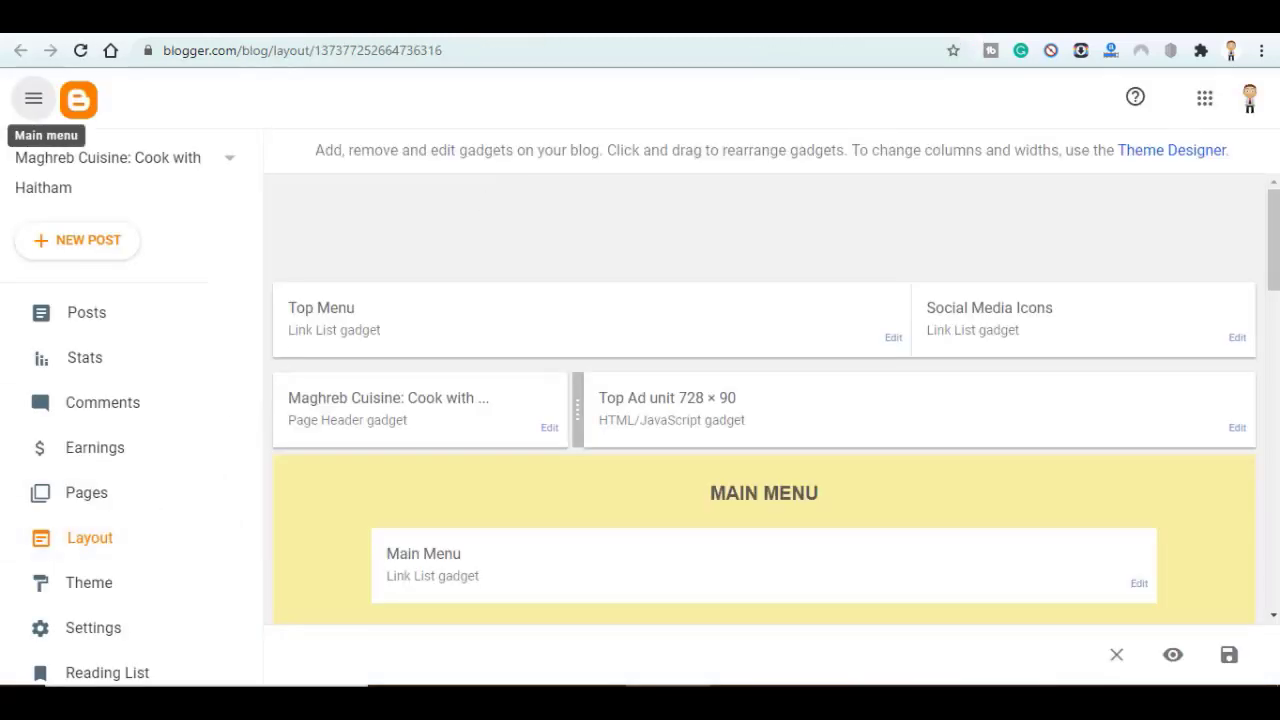
scroll(237, 527, down, 2)
scroll(100, 540, down, 1)
click(84, 484)
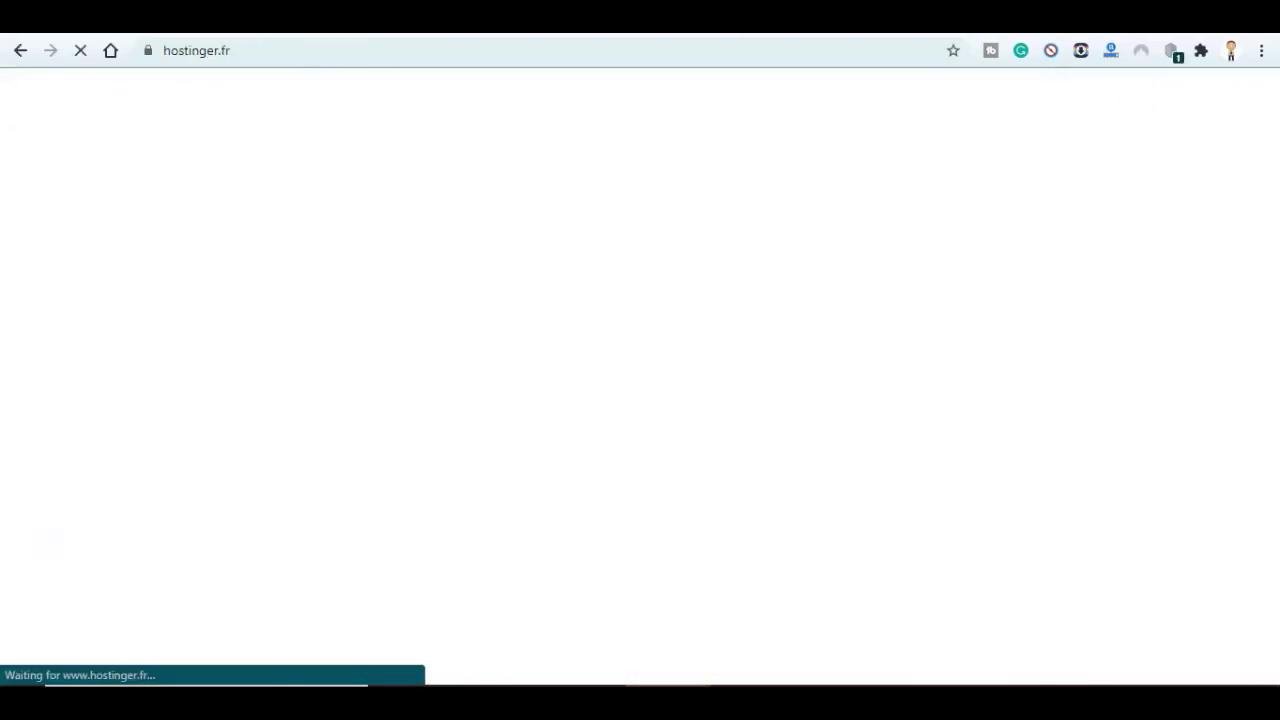
scroll(640, 416, down, 4)
scroll(640, 416, down, 2)
scroll(640, 416, down, 1)
scroll(640, 416, down, 1)
scroll(640, 416, down, 2)
scroll(640, 416, up, 4)
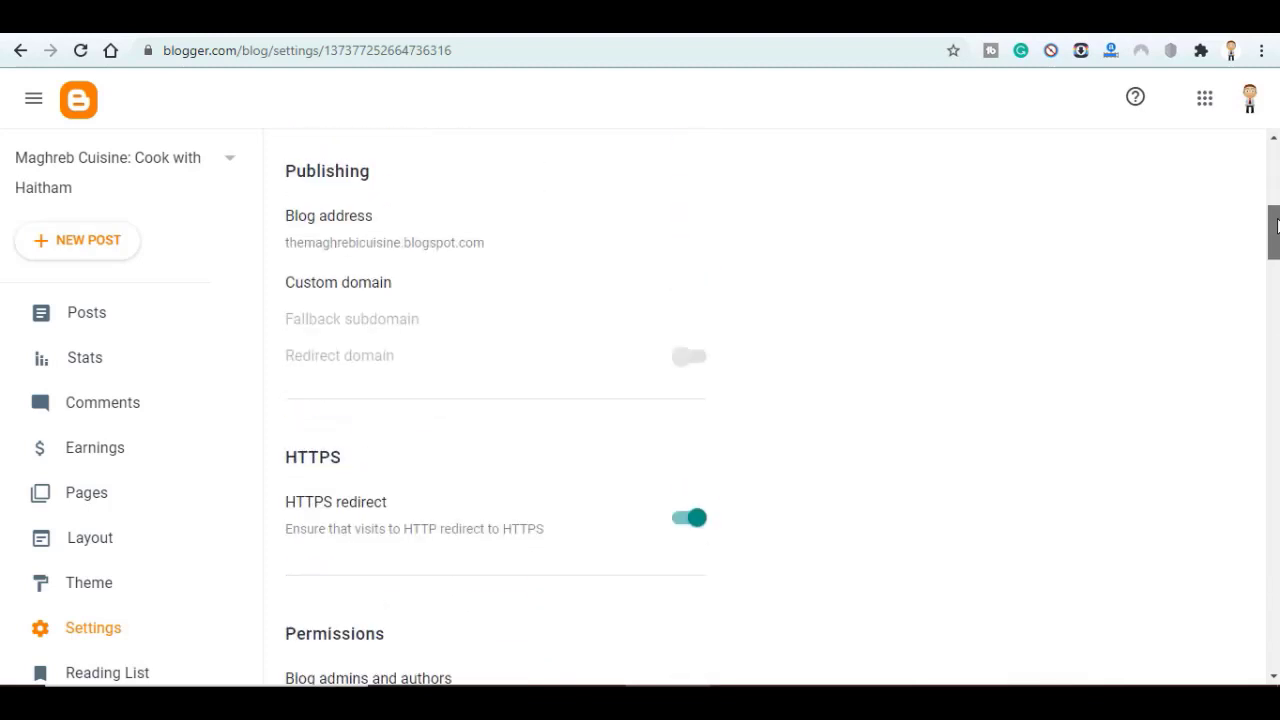
scroll(640, 416, up, 3)
scroll(640, 416, down, 1)
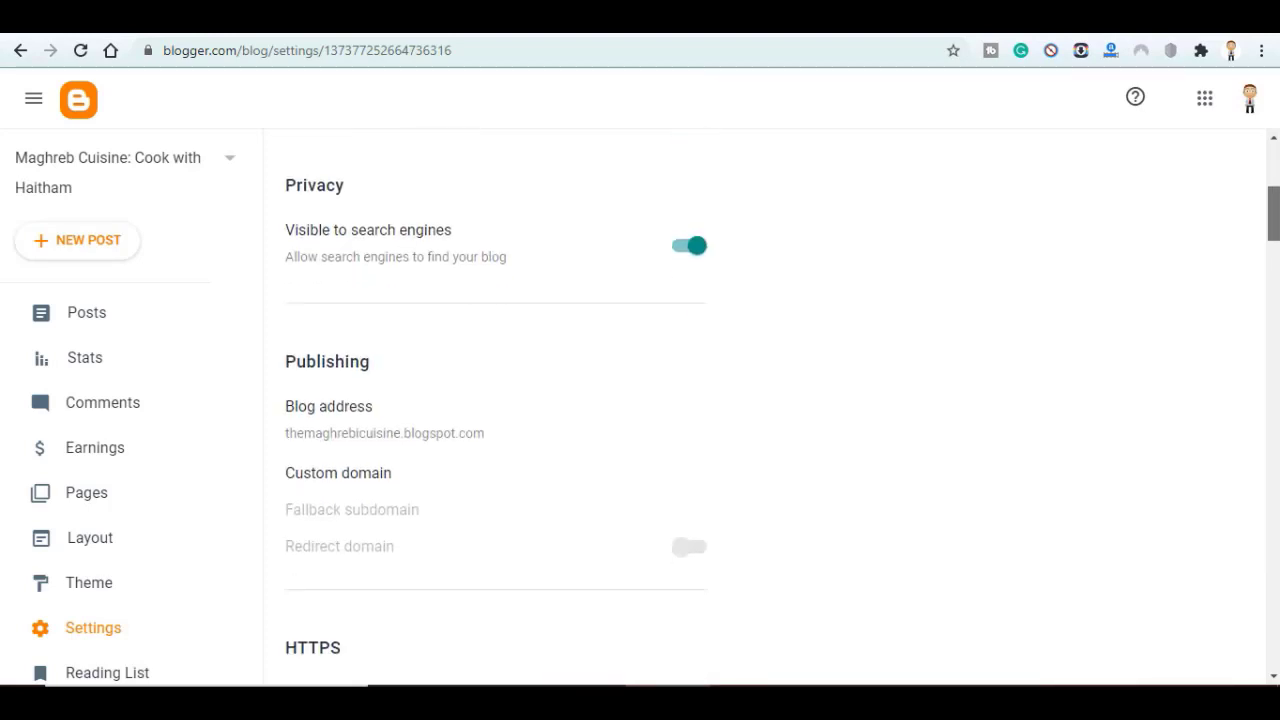
scroll(963, 277, down, 1)
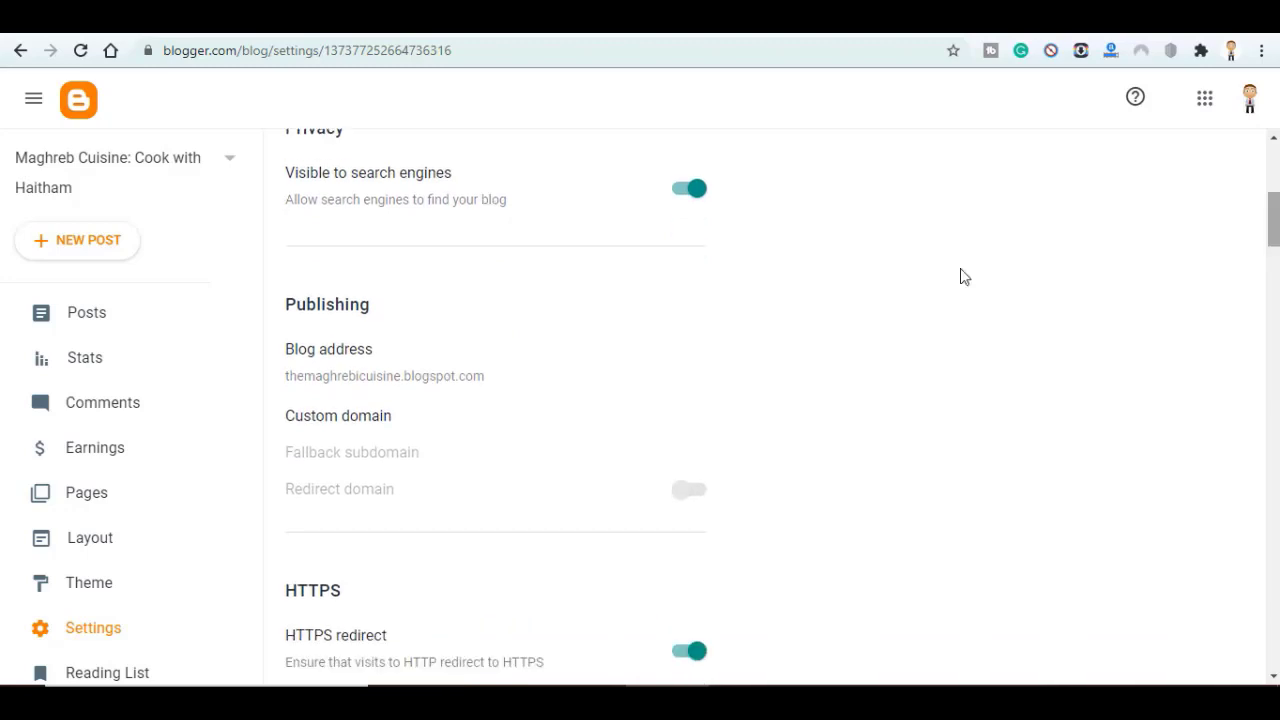
click(334, 422)
click(533, 327)
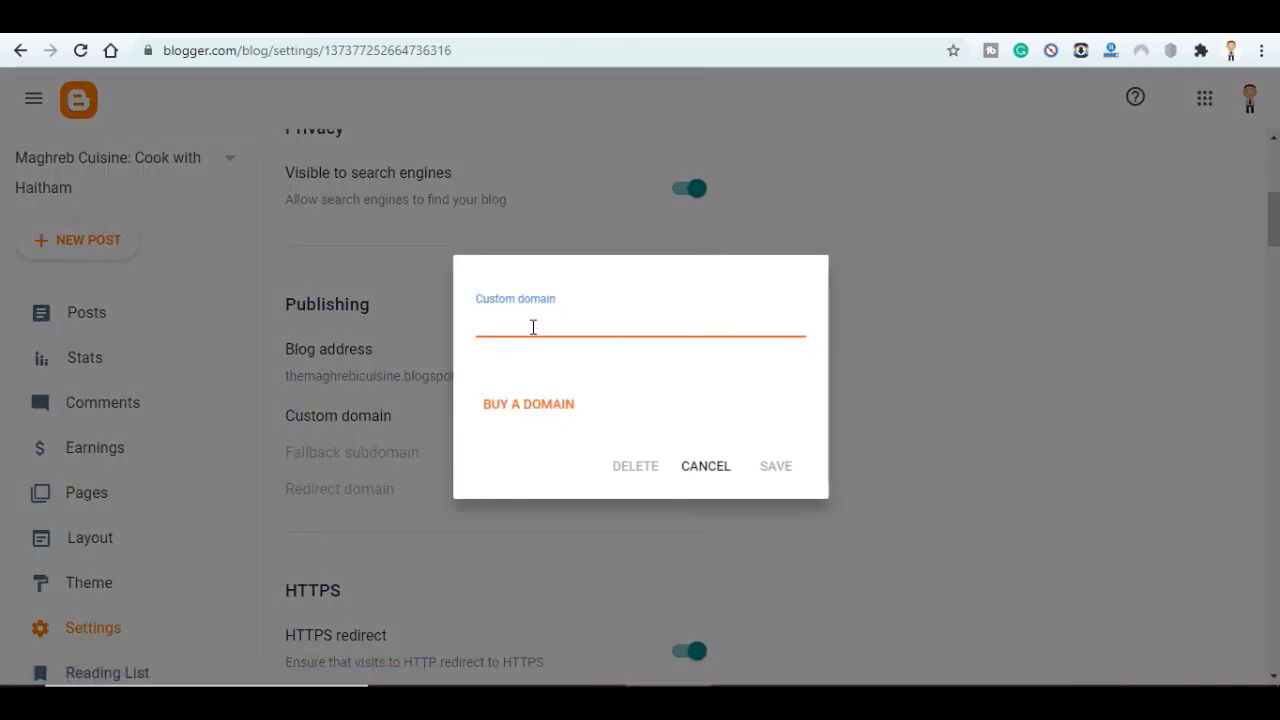
text(boutaib.me)
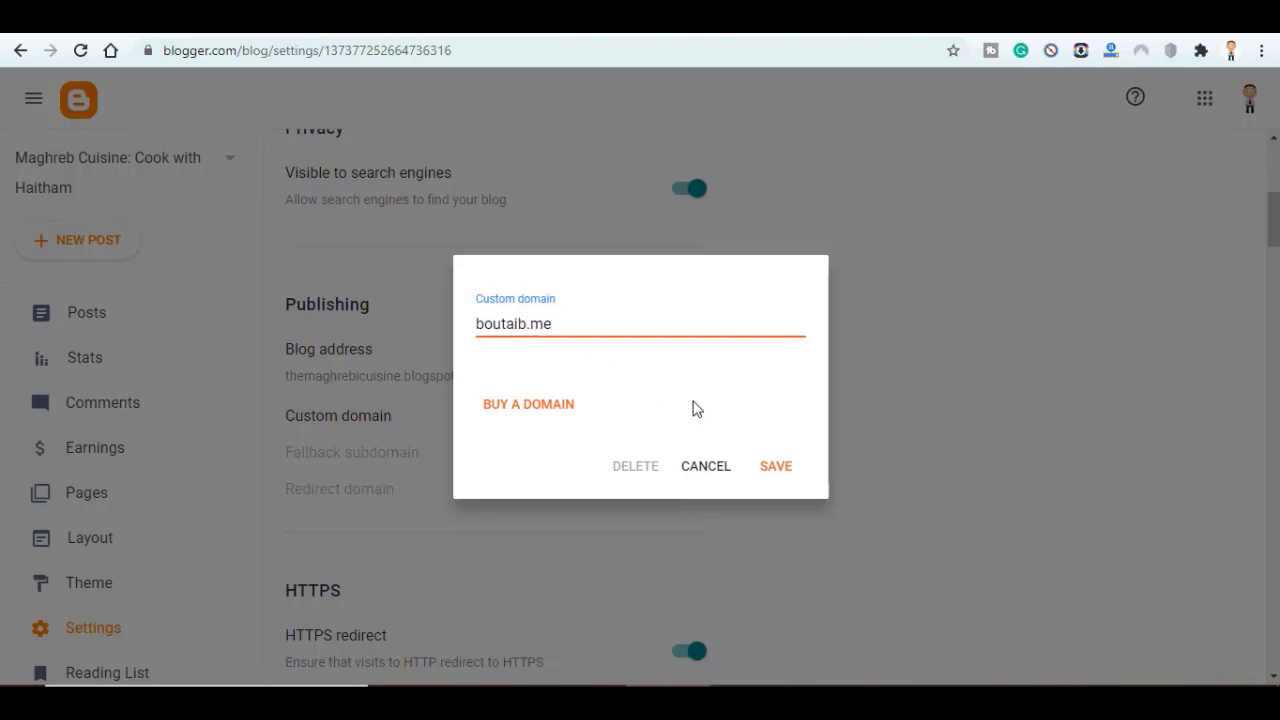
click(765, 471)
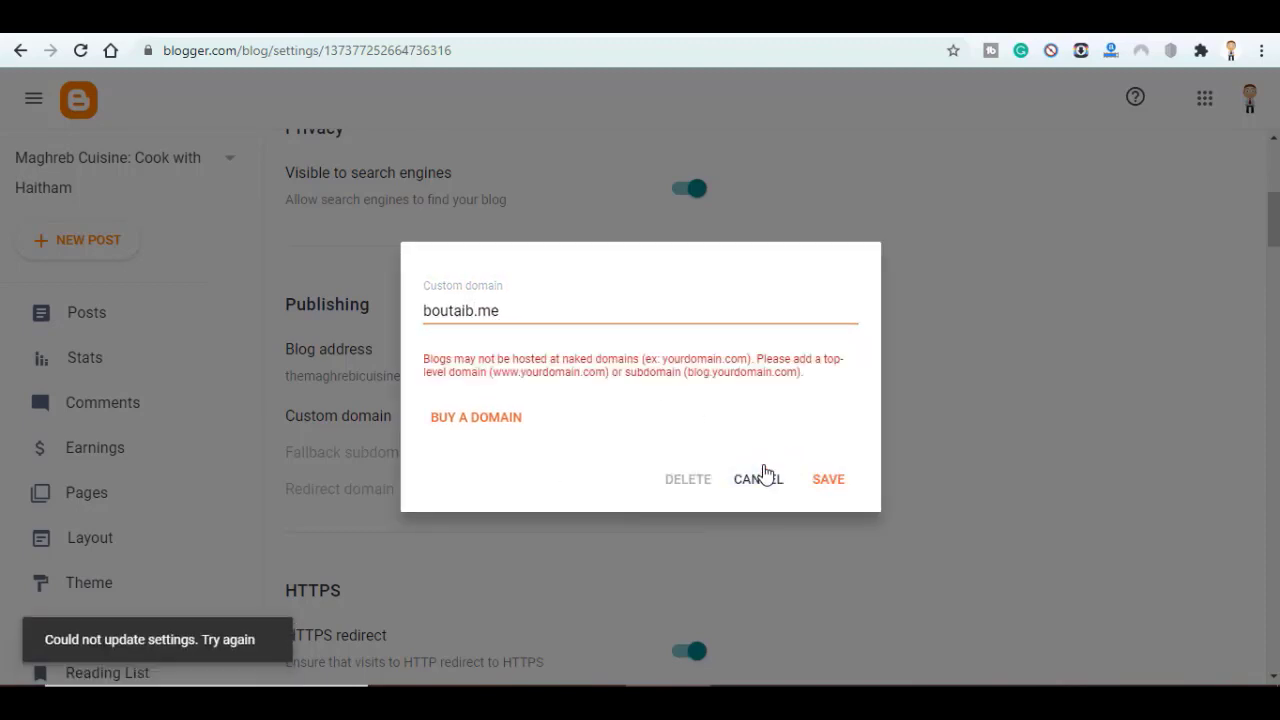
click(425, 310)
text(www.)
click(830, 481)
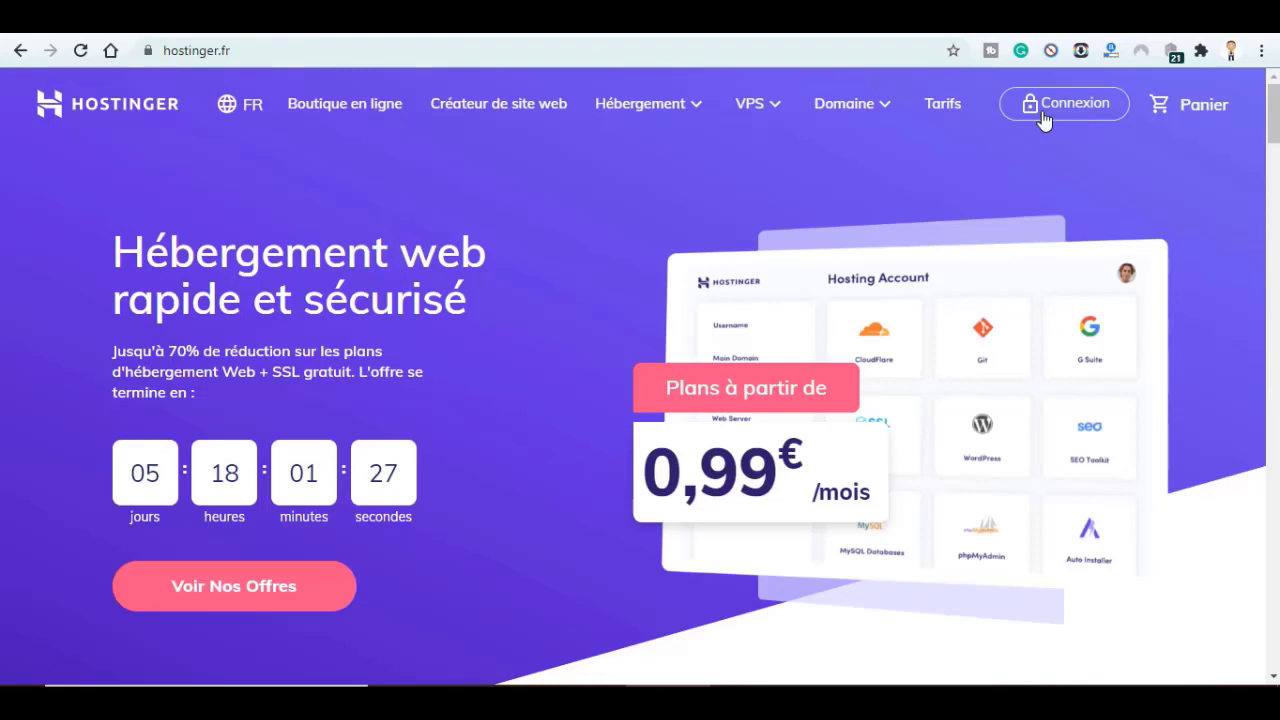
click(1043, 118)
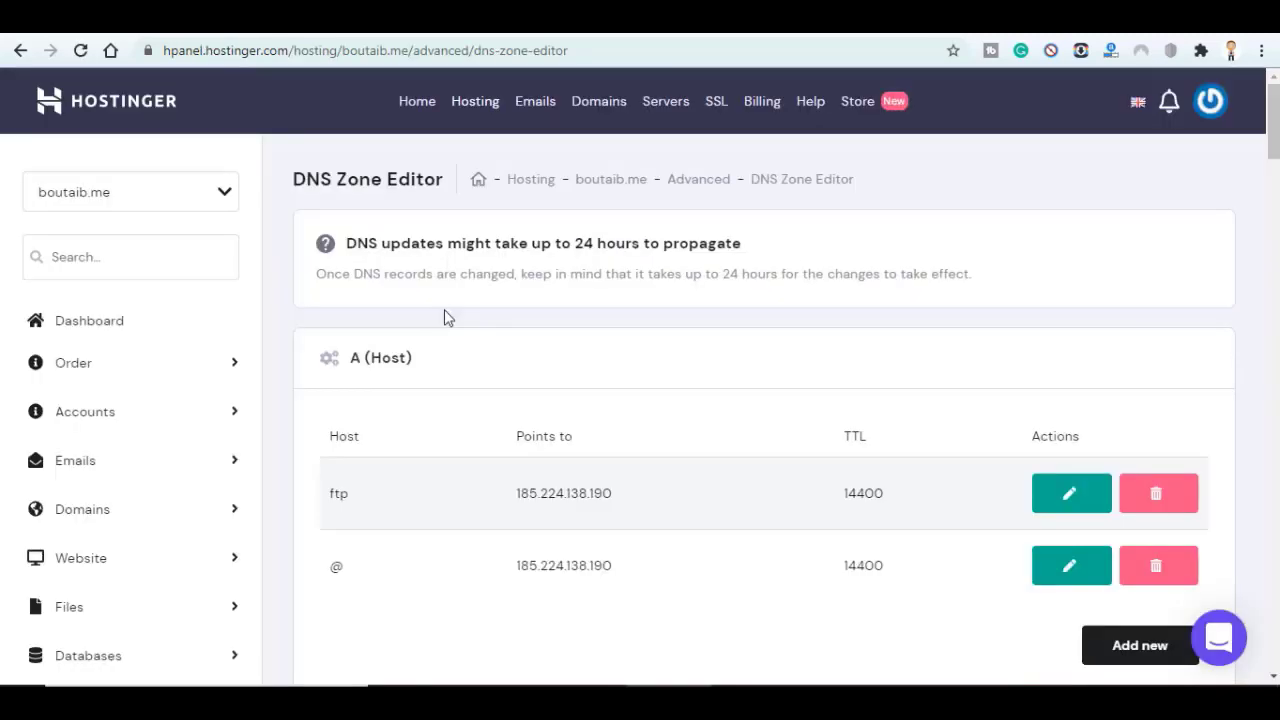
Step: Create a CNAME record with host www pointing to ghs.google.com
scroll(760, 450, down, 3)
scroll(760, 450, down, 1)
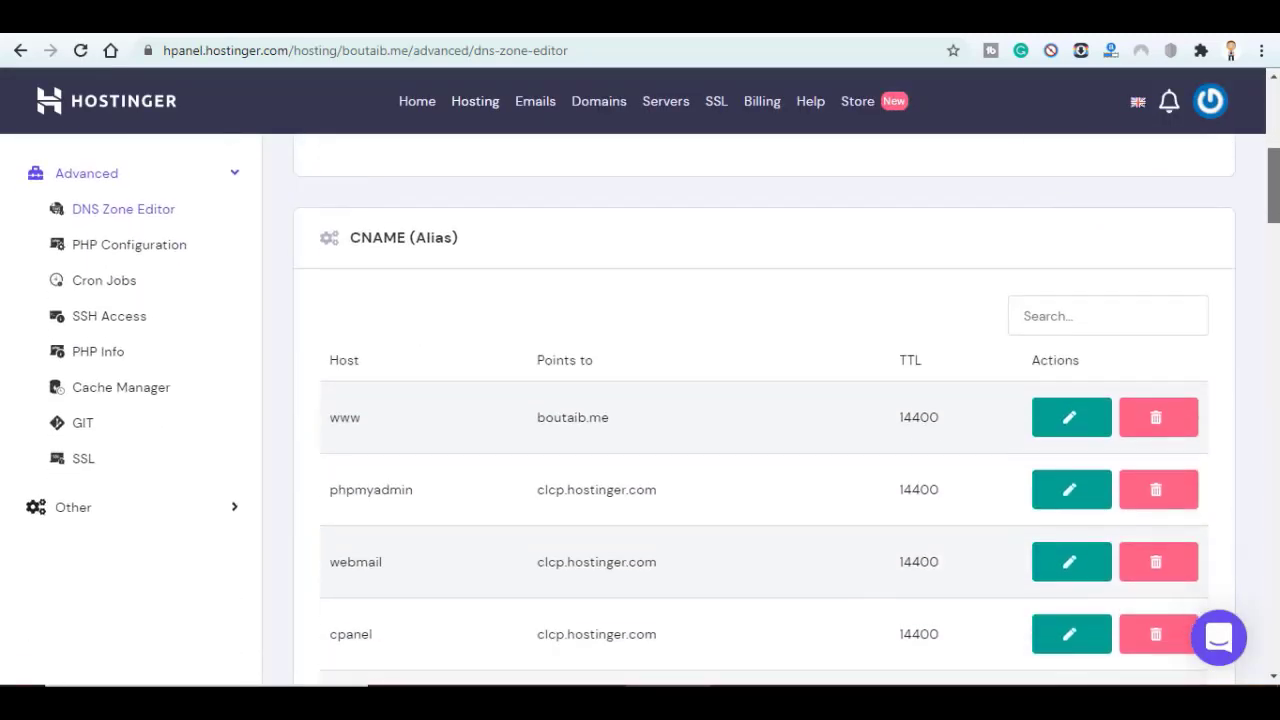
scroll(760, 450, down, 2)
scroll(760, 450, down, 1)
scroll(760, 450, up, 1)
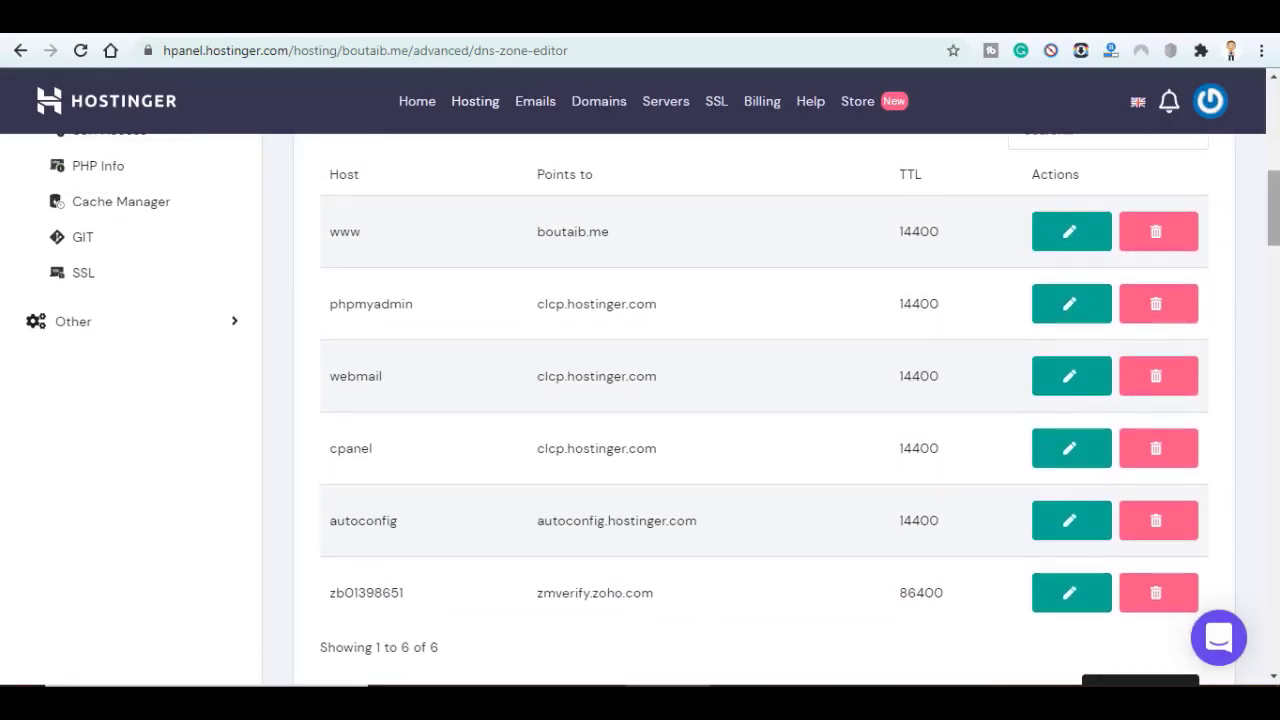
scroll(760, 450, down, 1)
scroll(760, 450, up, 1)
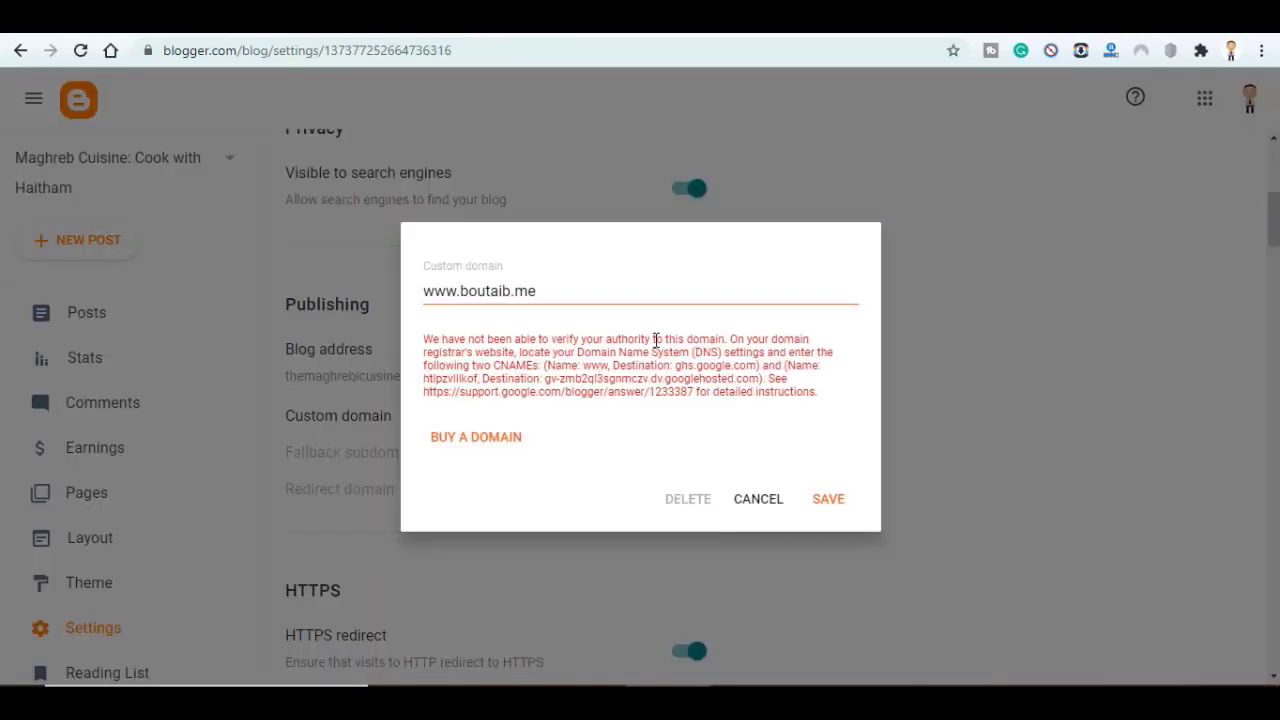
drag(584, 366, 744, 369)
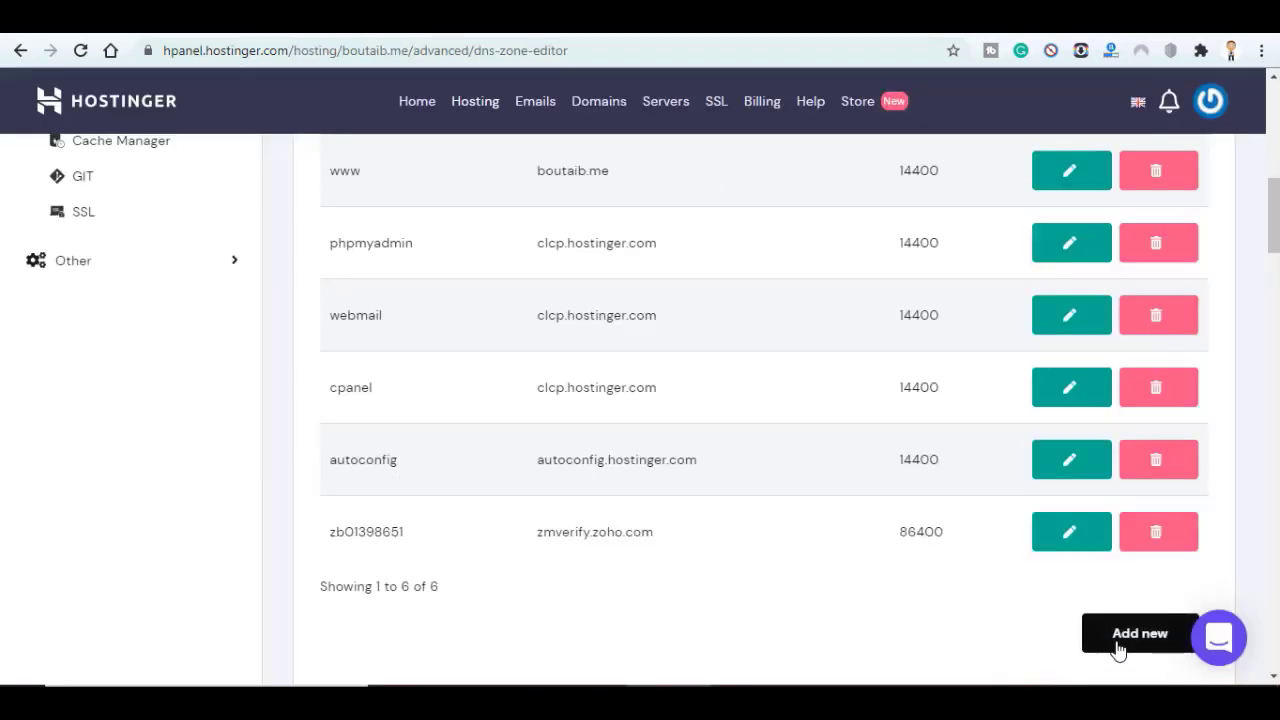
click(1118, 648)
click(380, 190)
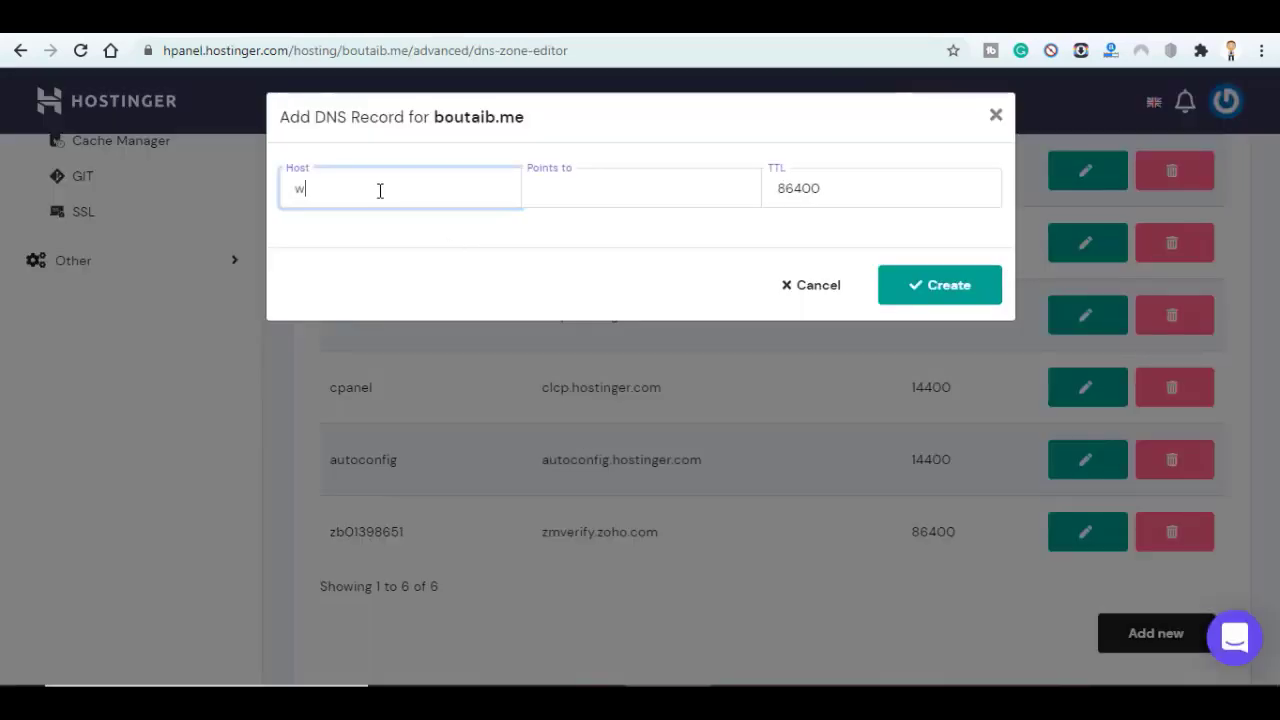
text(ww)
click(639, 198)
text(ghs.google.com)
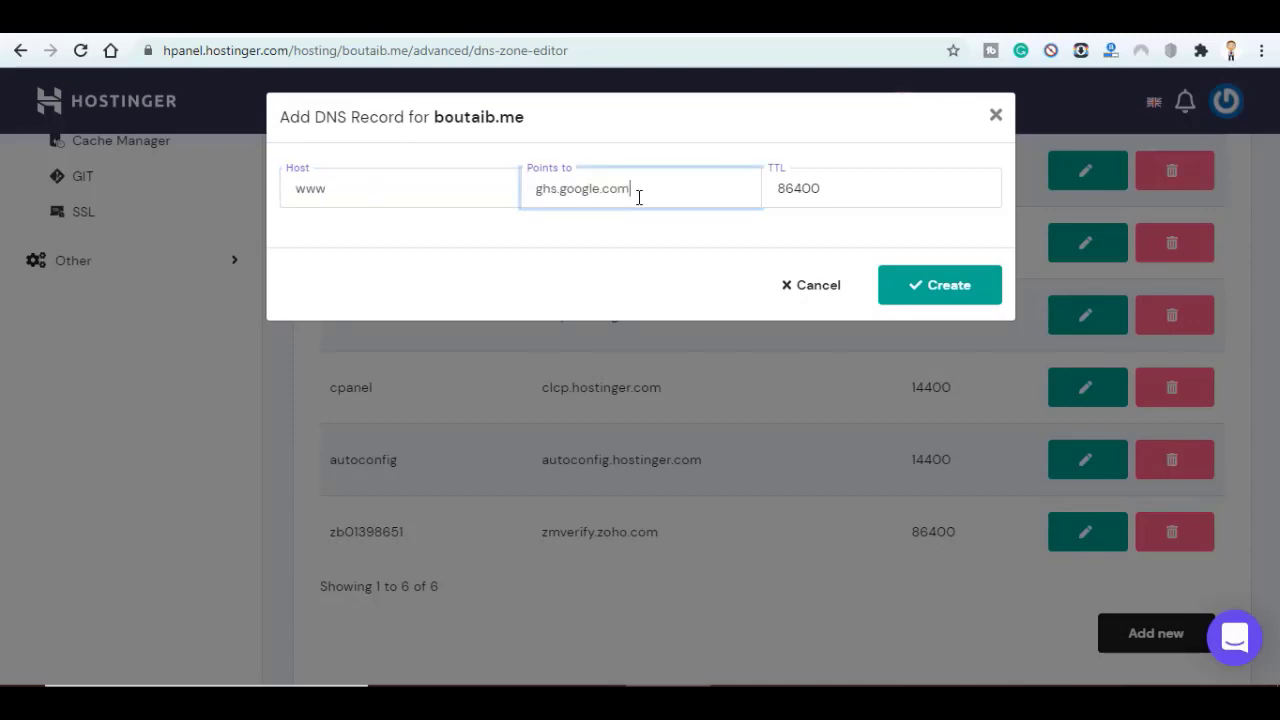
click(800, 189)
click(917, 296)
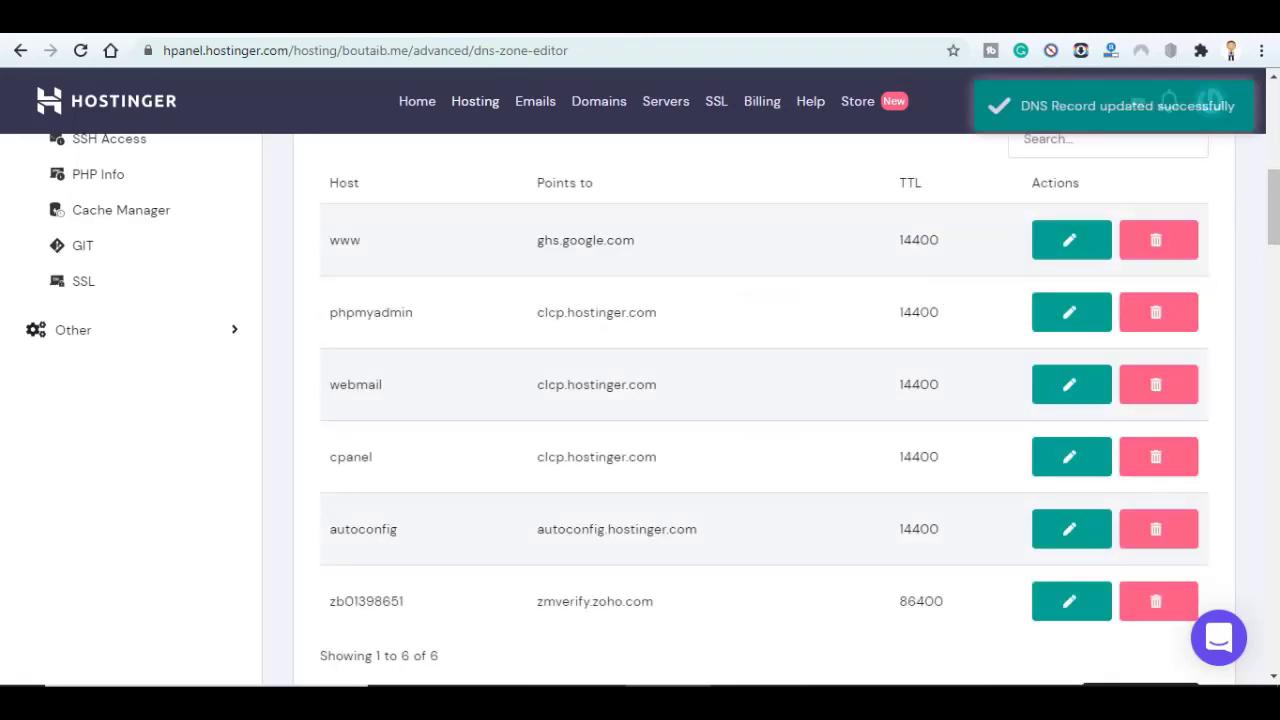
Step: Add the second CNAME record with Blogger's verification host and Google destination
key(ctrl+Tab)
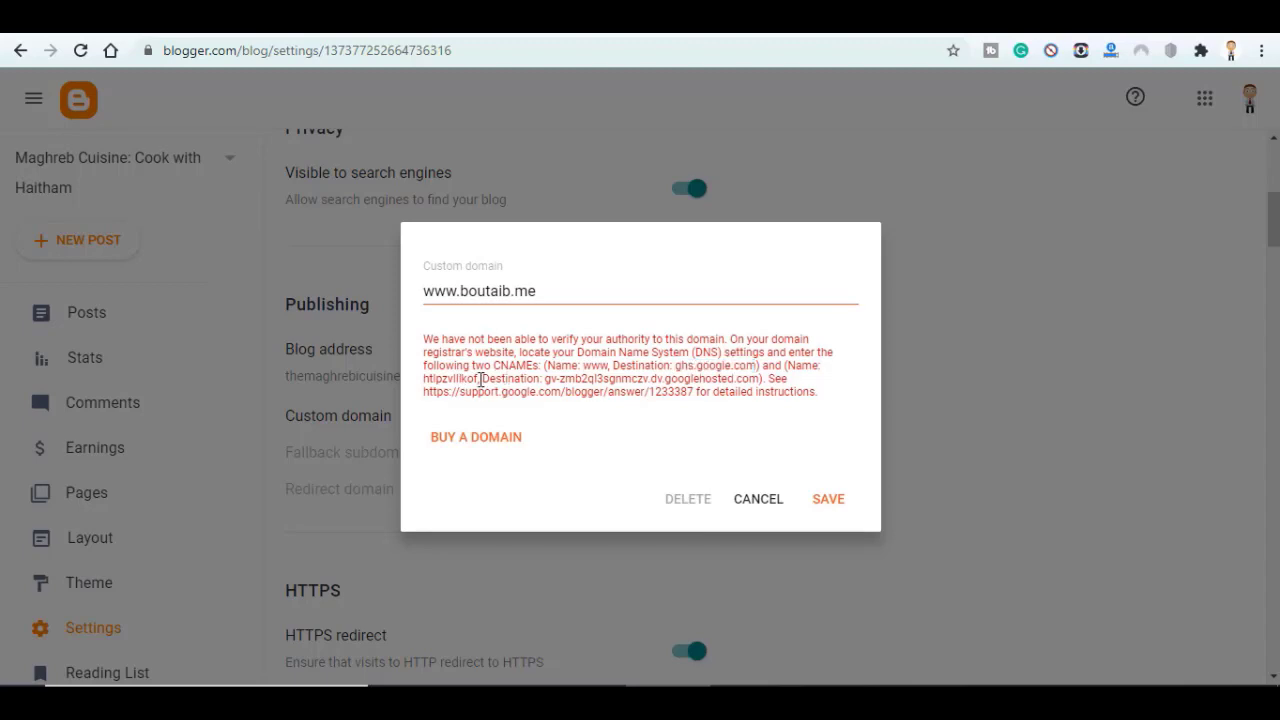
mouse_move(482, 380)
mouse_down()
mouse_move(424, 381)
mouse_move(479, 381)
mouse_up()
key(ctrl+c)
click(427, 381)
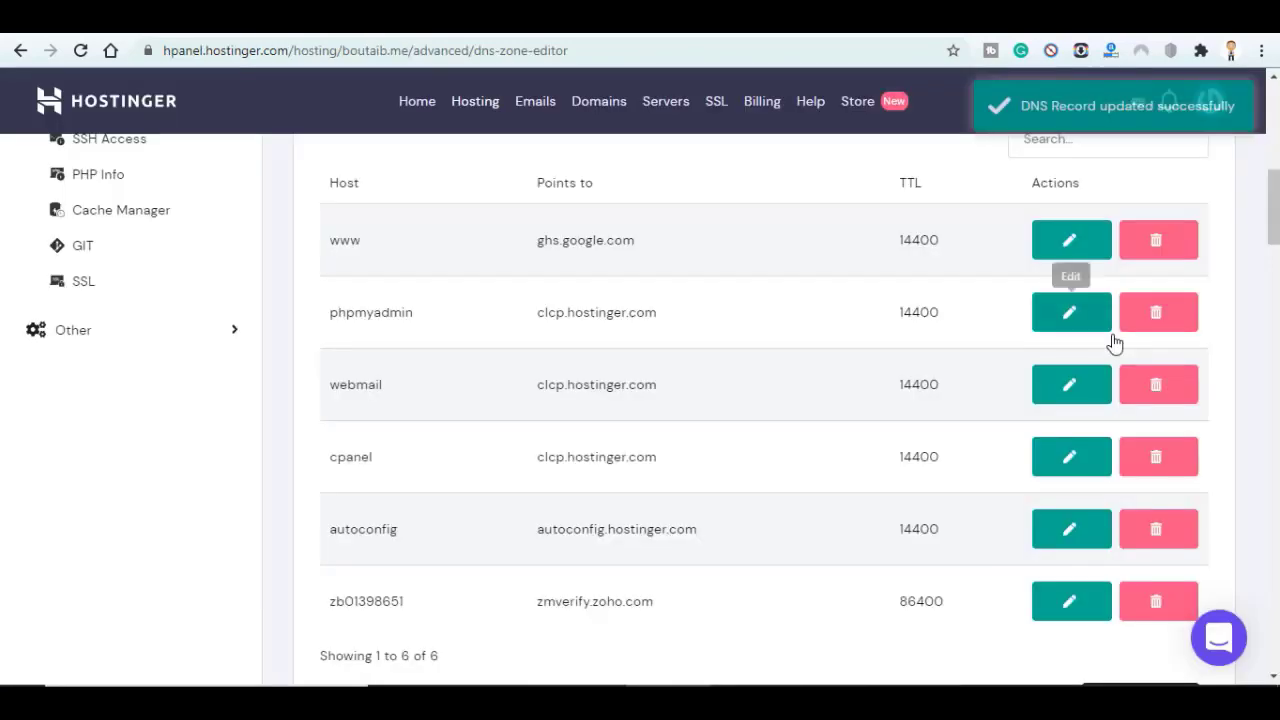
scroll(1111, 343, down, 3)
click(1137, 477)
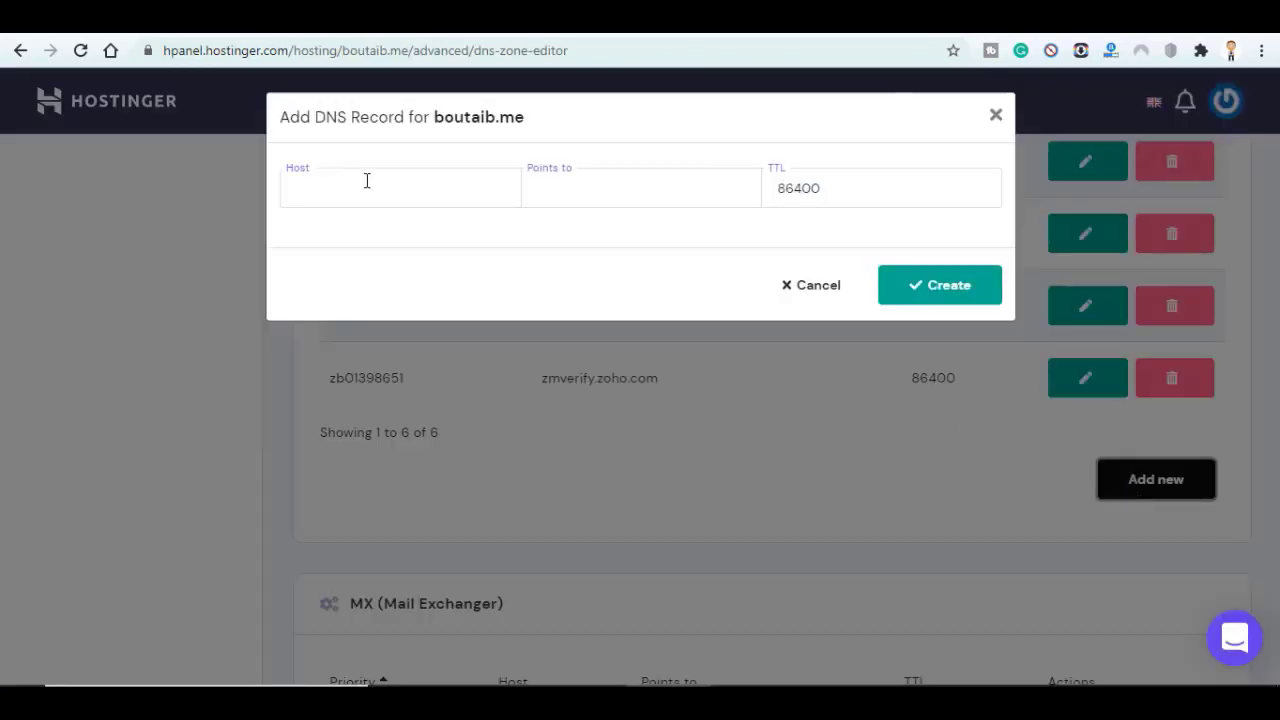
key(ctrl+v)
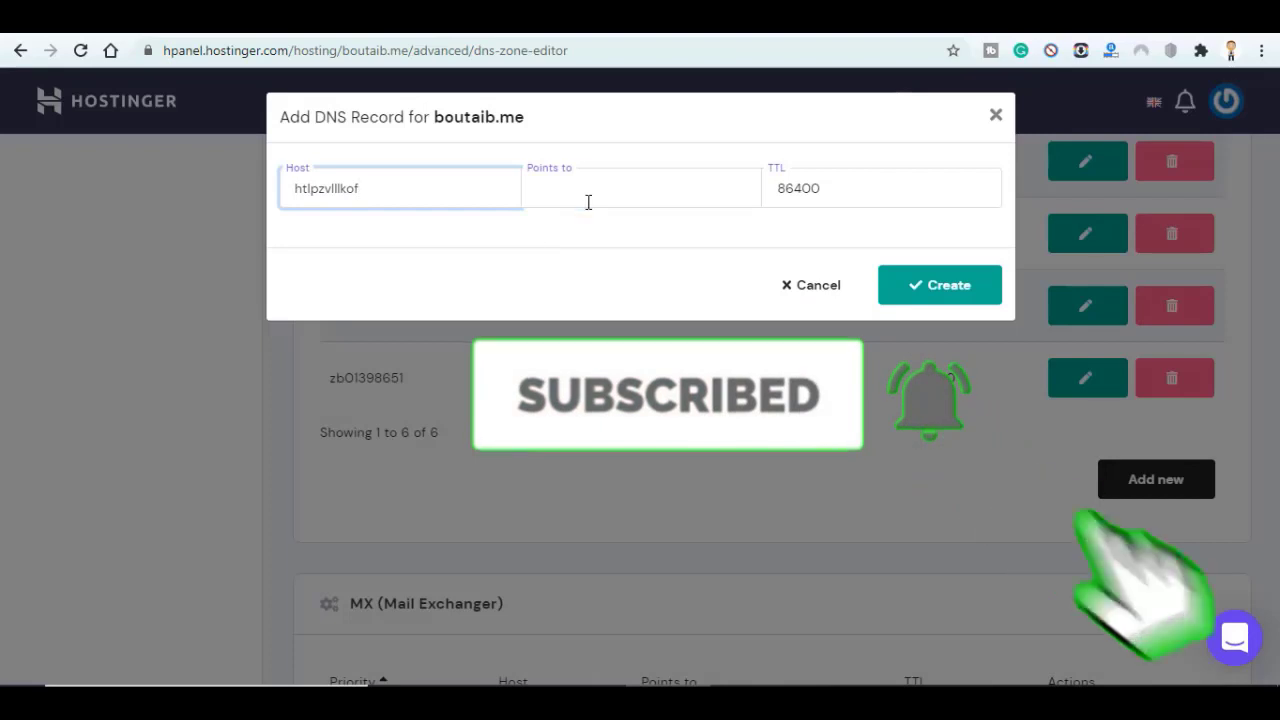
click(586, 200)
text(gv-zmb2ql3sgnmczv.dv.googlehosted.com)
click(906, 284)
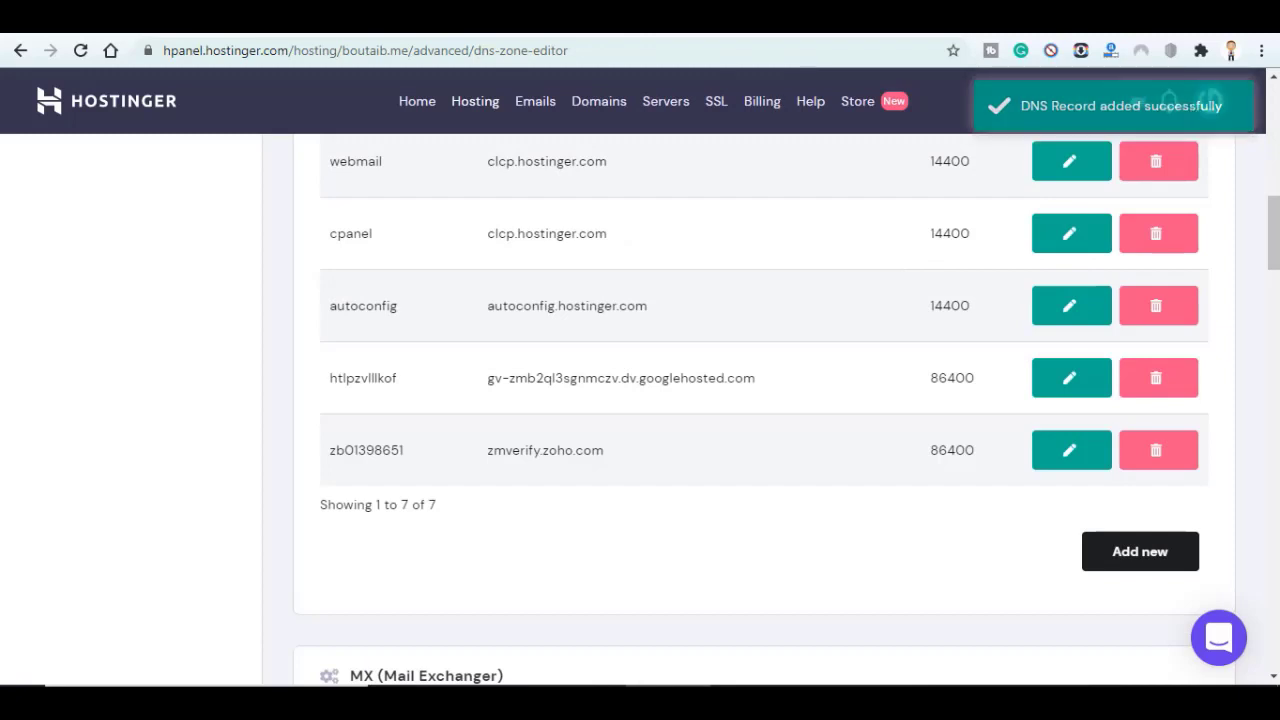
key(ctrl+Tab)
click(818, 498)
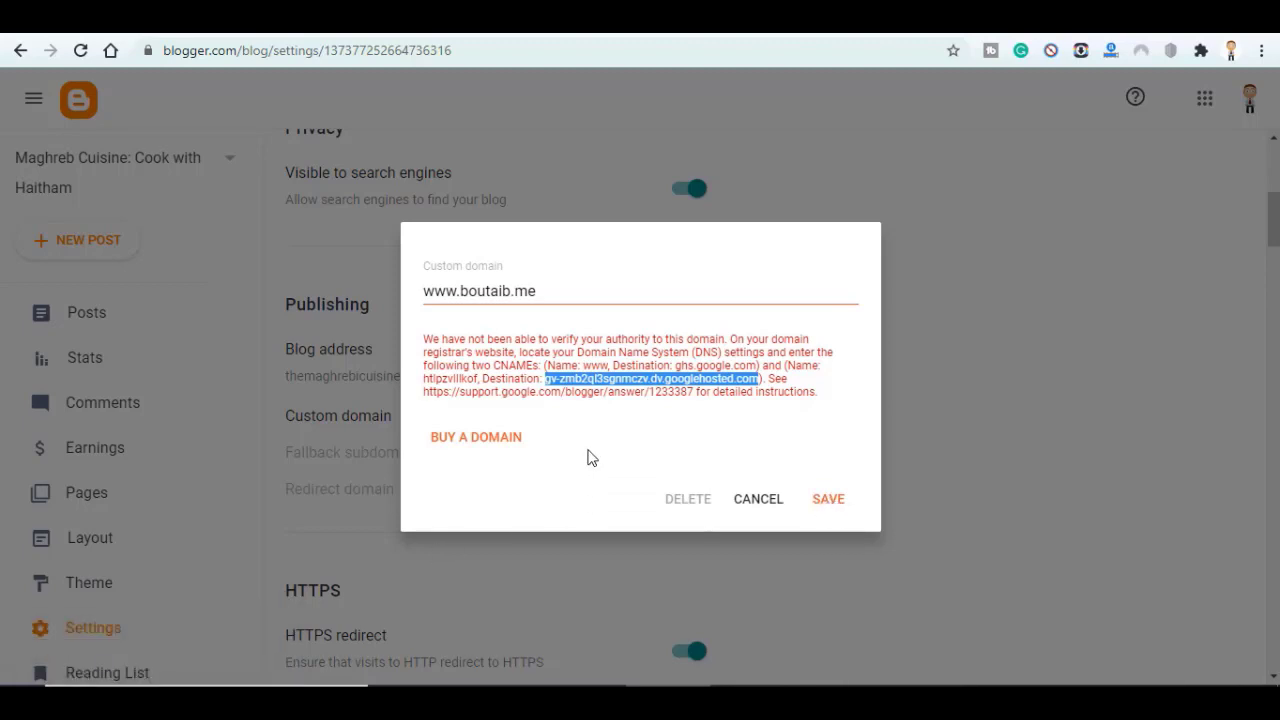
click(828, 494)
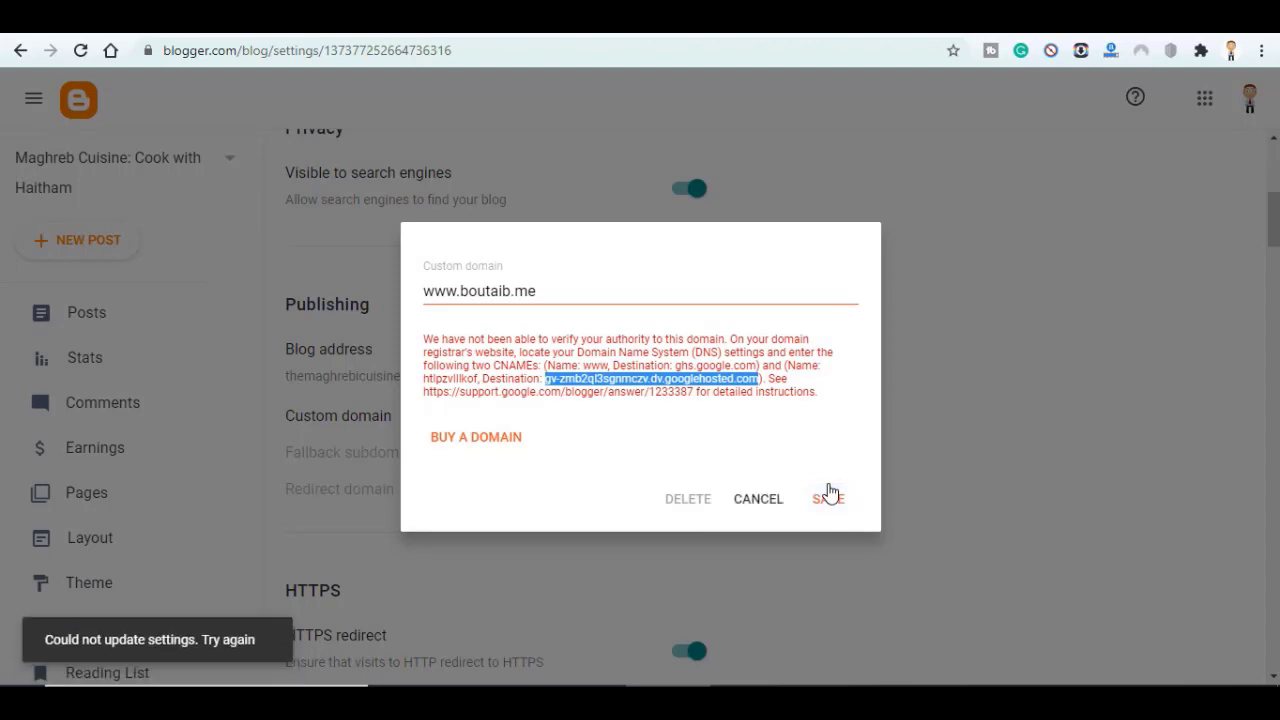
click(828, 494)
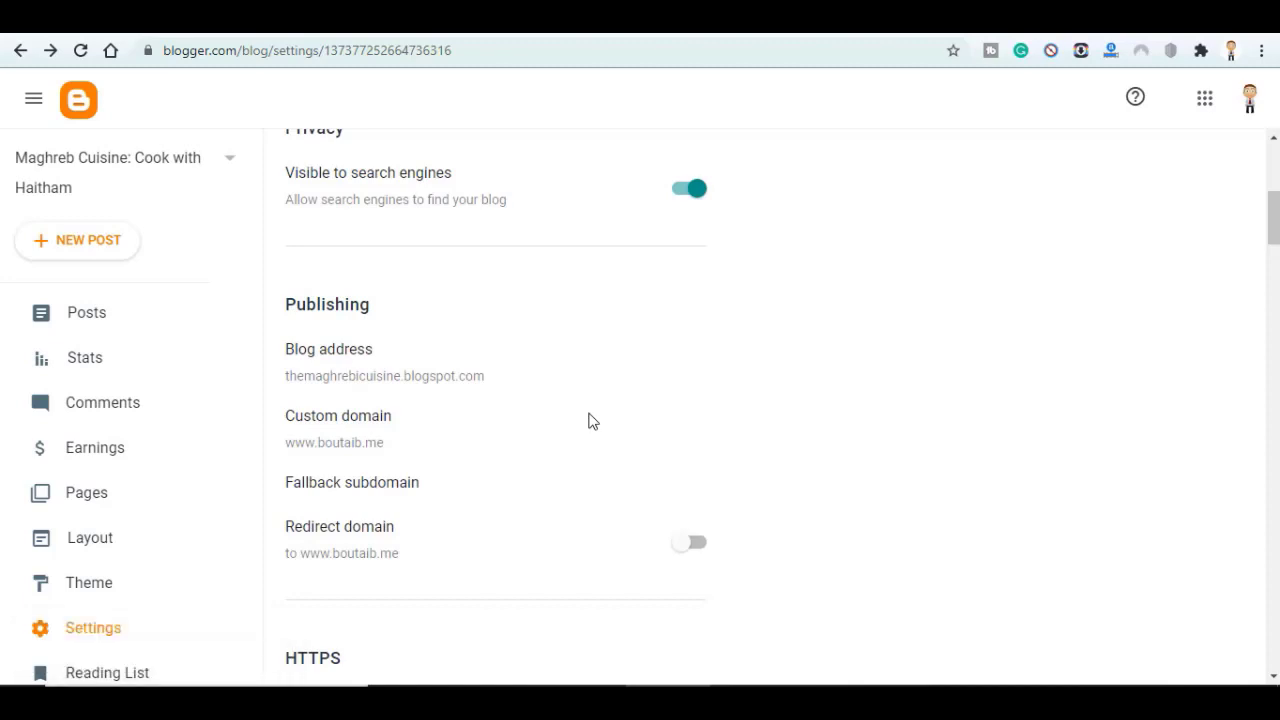
click(703, 550)
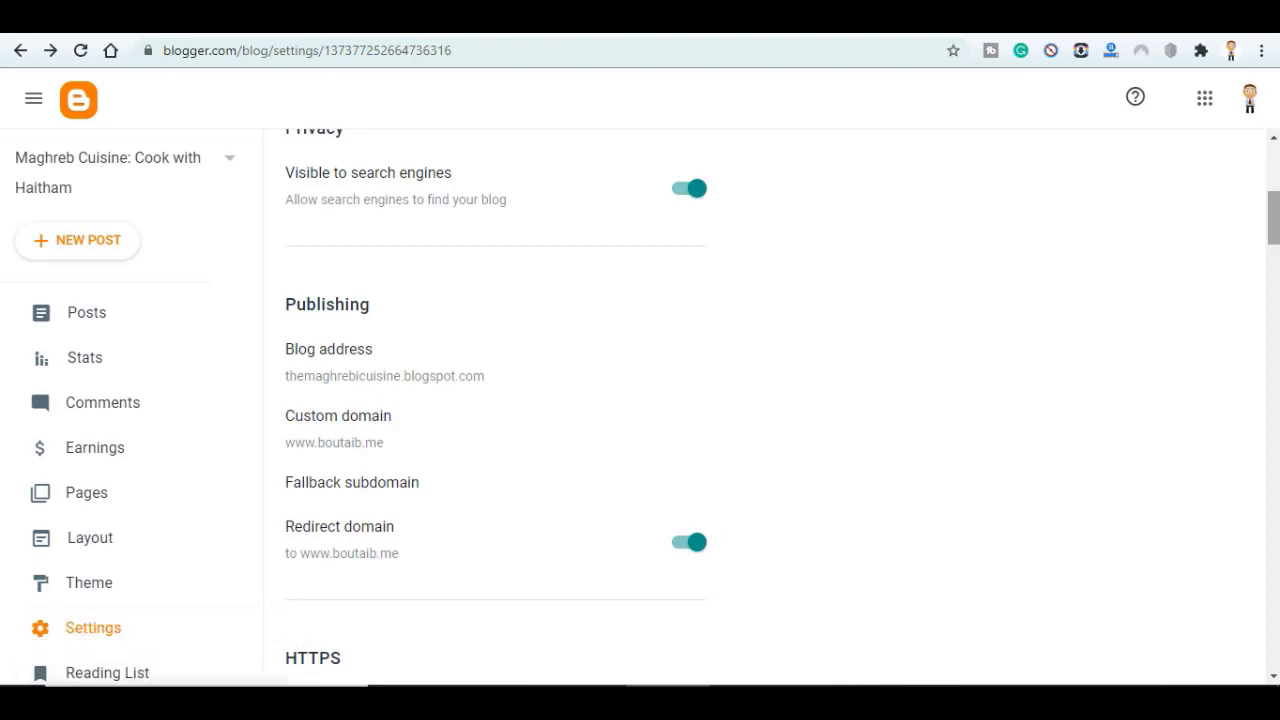
scroll(640, 400, down, 2)
scroll(771, 471, down, 1)
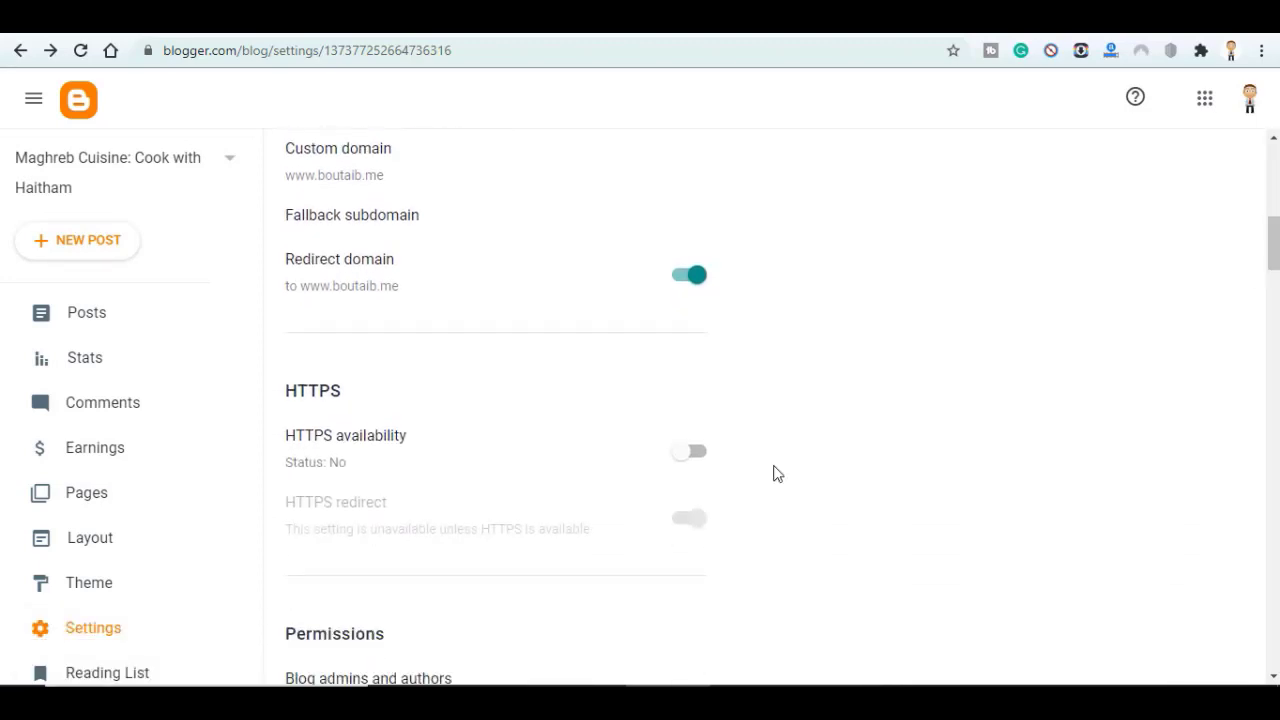
click(690, 458)
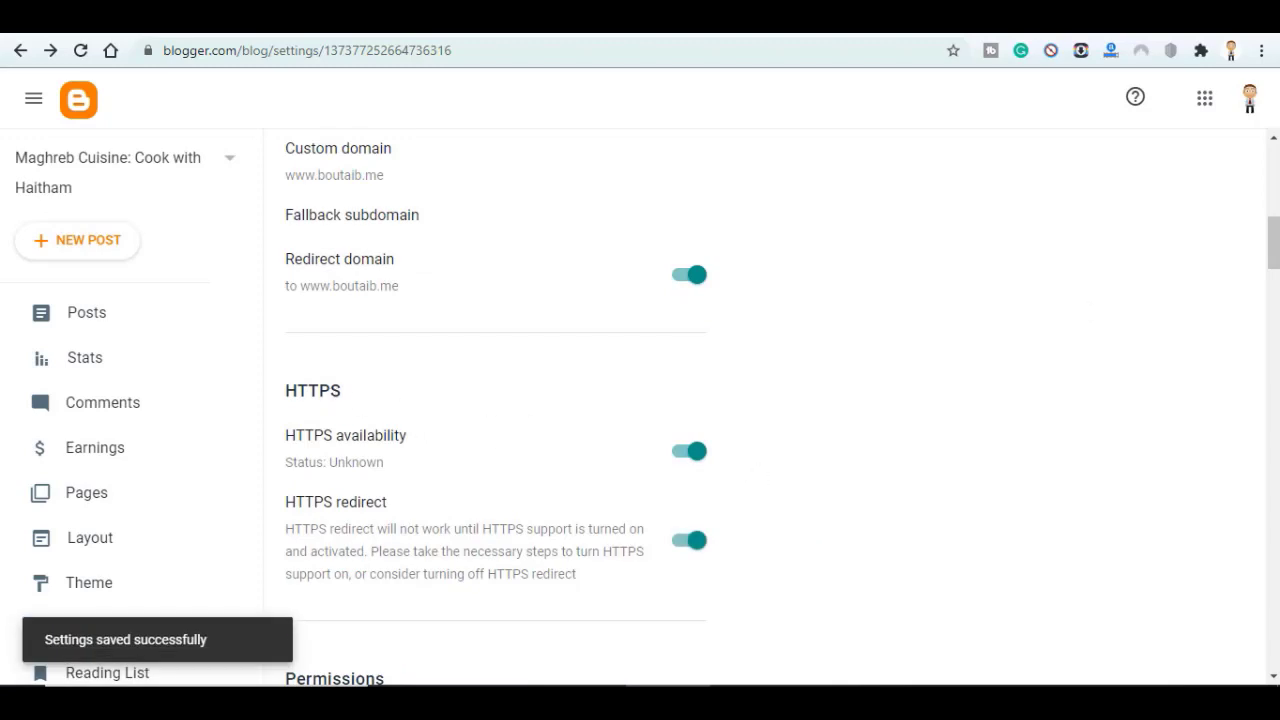
scroll(761, 474, up, 5)
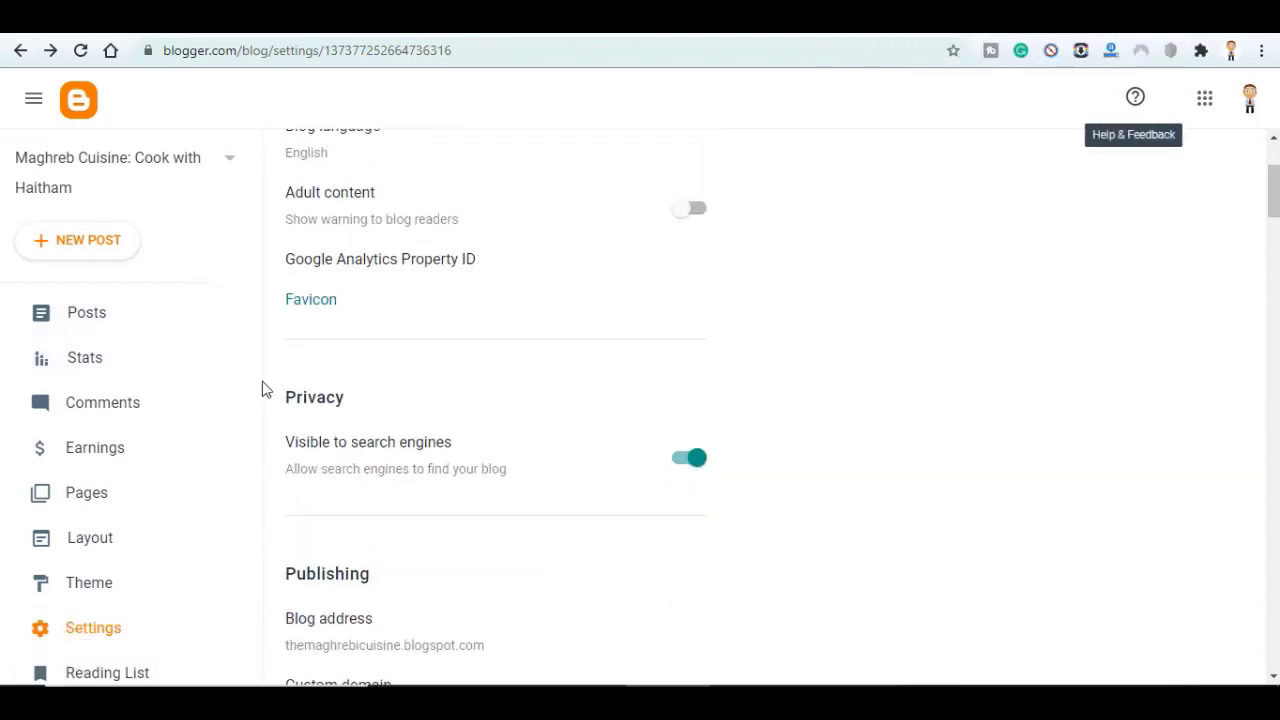
Step: Add an @ A record on boutaib.me pointing to 216.239.32.21
scroll(255, 463, down, 2)
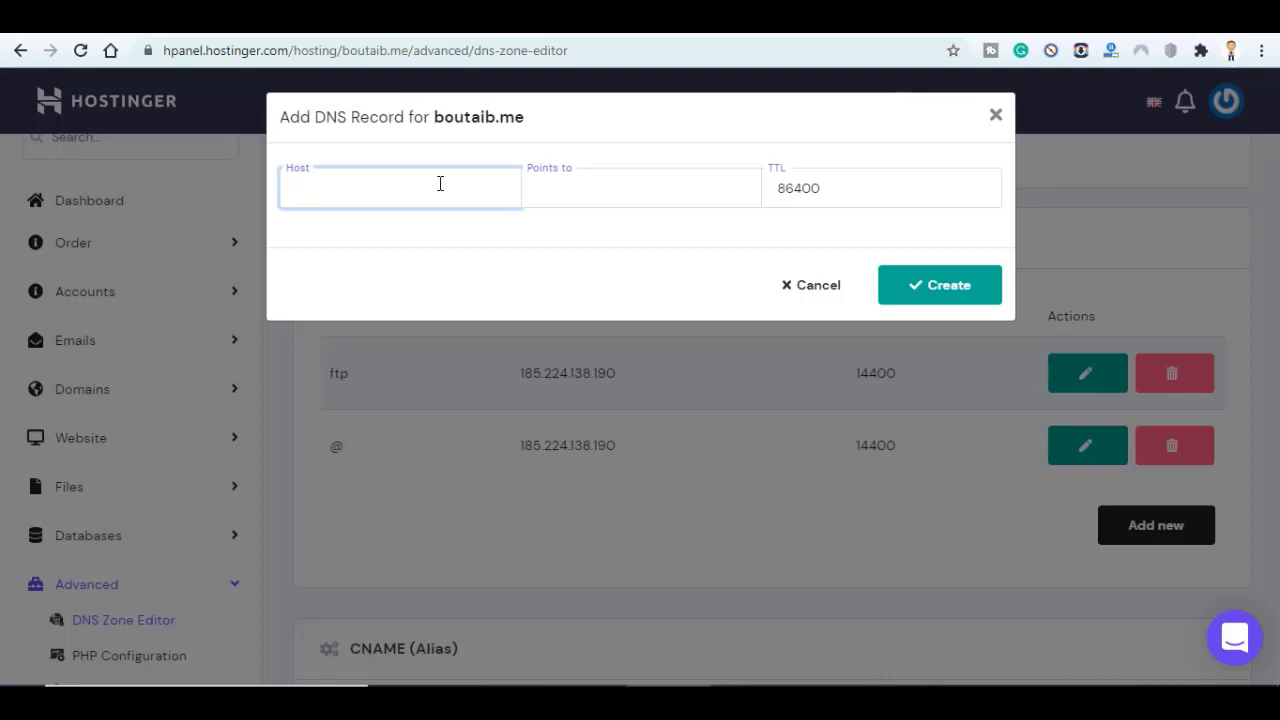
text(@)
click(572, 200)
text(216.239.32.21)
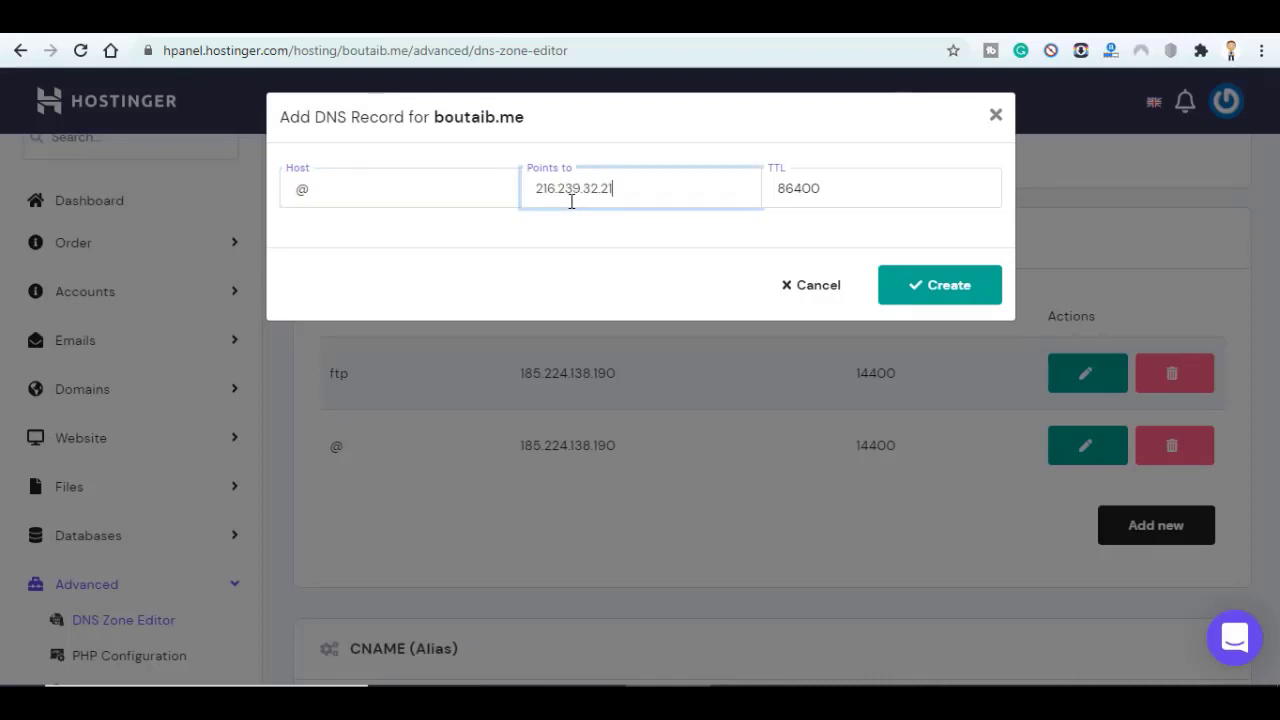
click(970, 307)
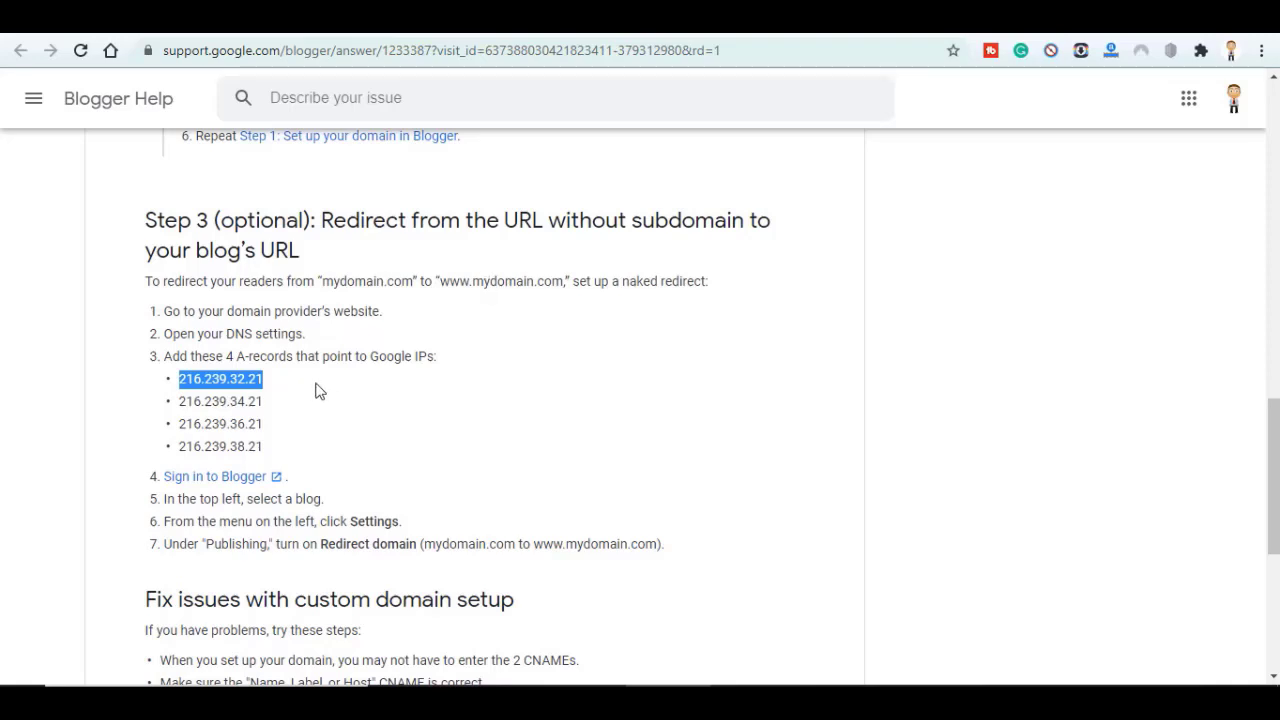
Step: Add a second @ A record pointing to 216.239.34.21
double_click(233, 400)
key(ctrl+c)
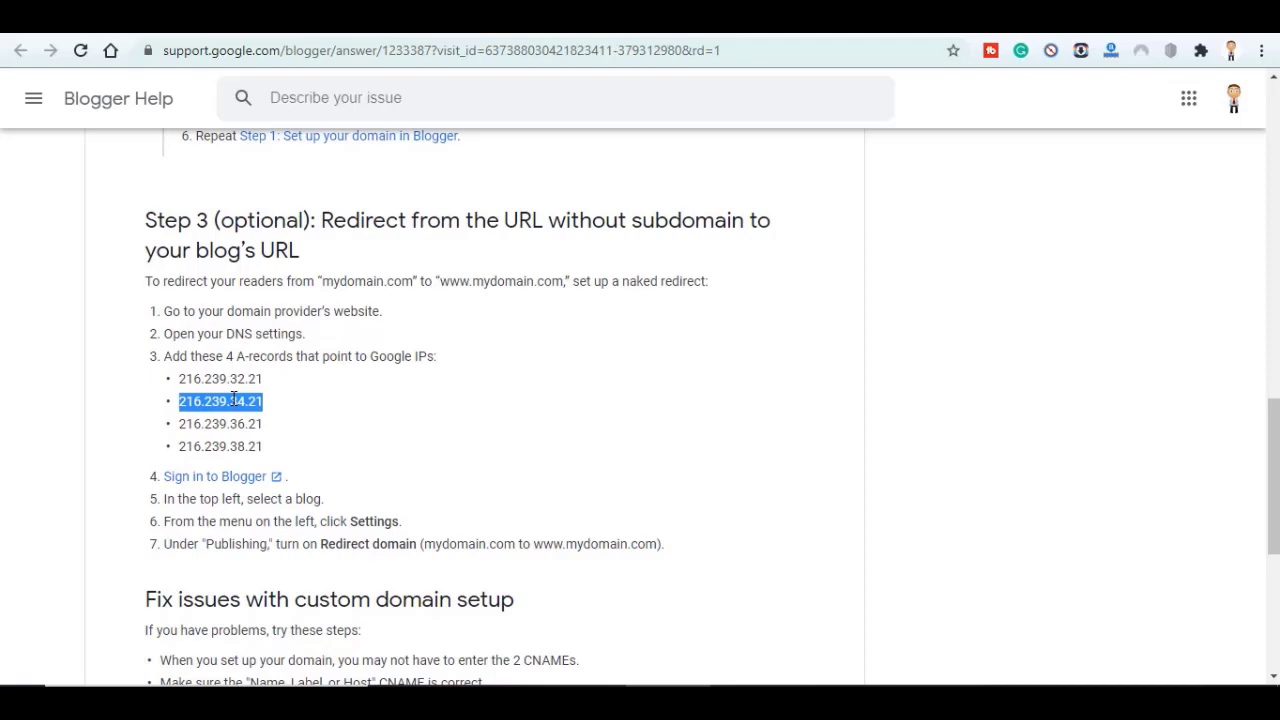
key(ctrl+Tab)
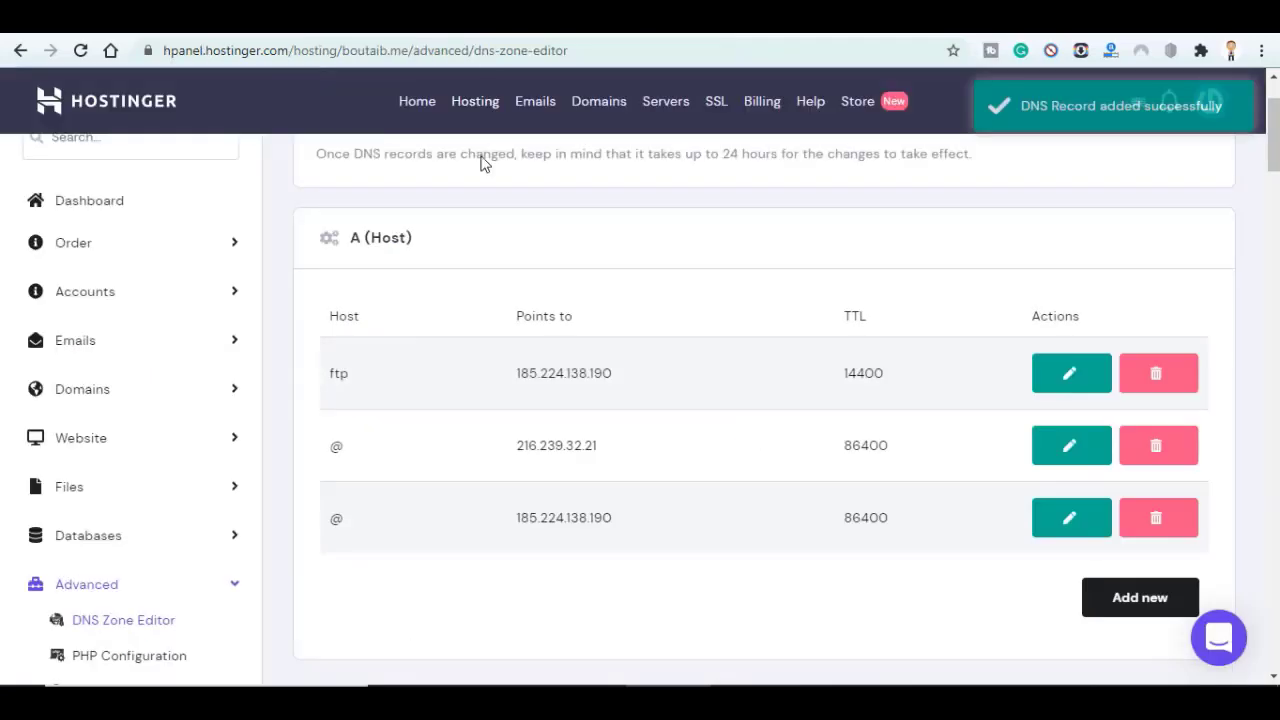
click(1129, 611)
text(@)
key(Tab)
key(ctrl+v)
key(Return)
key(ctrl+Tab)
Step: Add a third @ A record pointing to 216.239.36.21
double_click(220, 423)
key(ctrl+Tab)
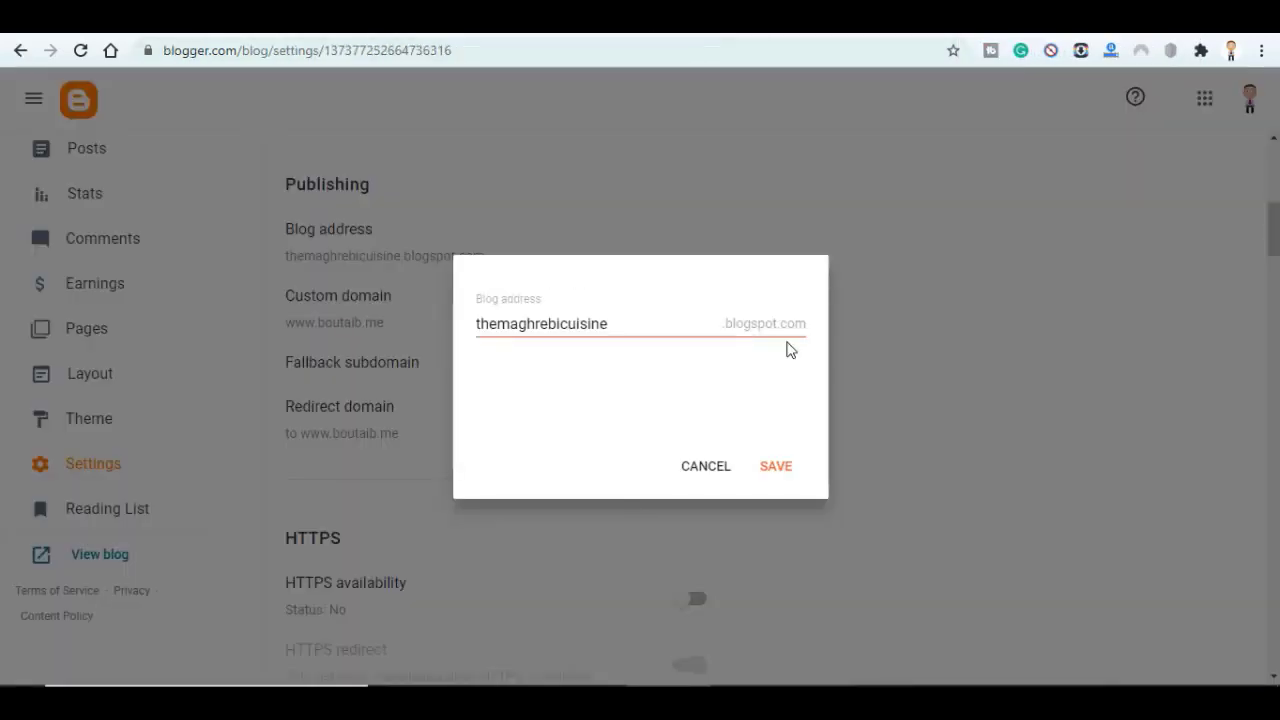
key(ctrl+Tab)
click(1156, 669)
text(@)
key(Tab)
key(ctrl+v)
key(Return)
Step: Add a fourth @ A record pointing to 216.239.38.21
key(ctrl+Tab)
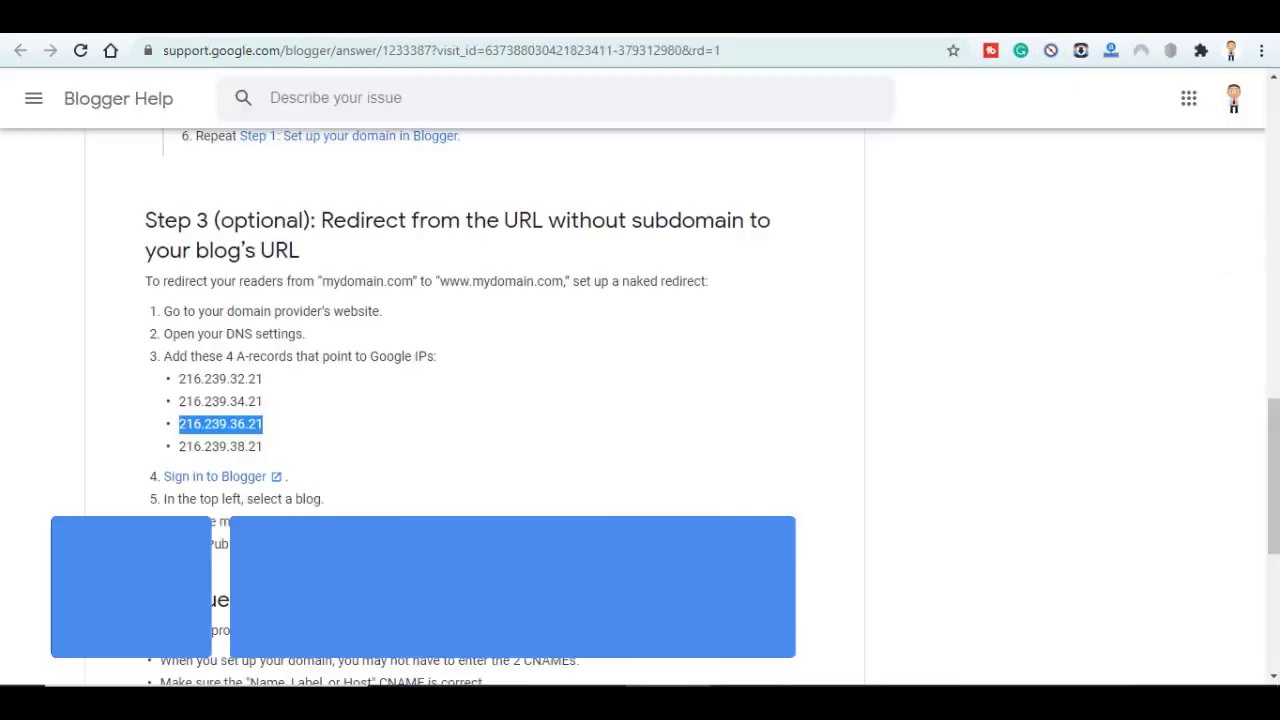
double_click(222, 446)
key(ctrl+Tab)
key(ctrl+Tab)
scroll(640, 400, down, 2)
click(1140, 538)
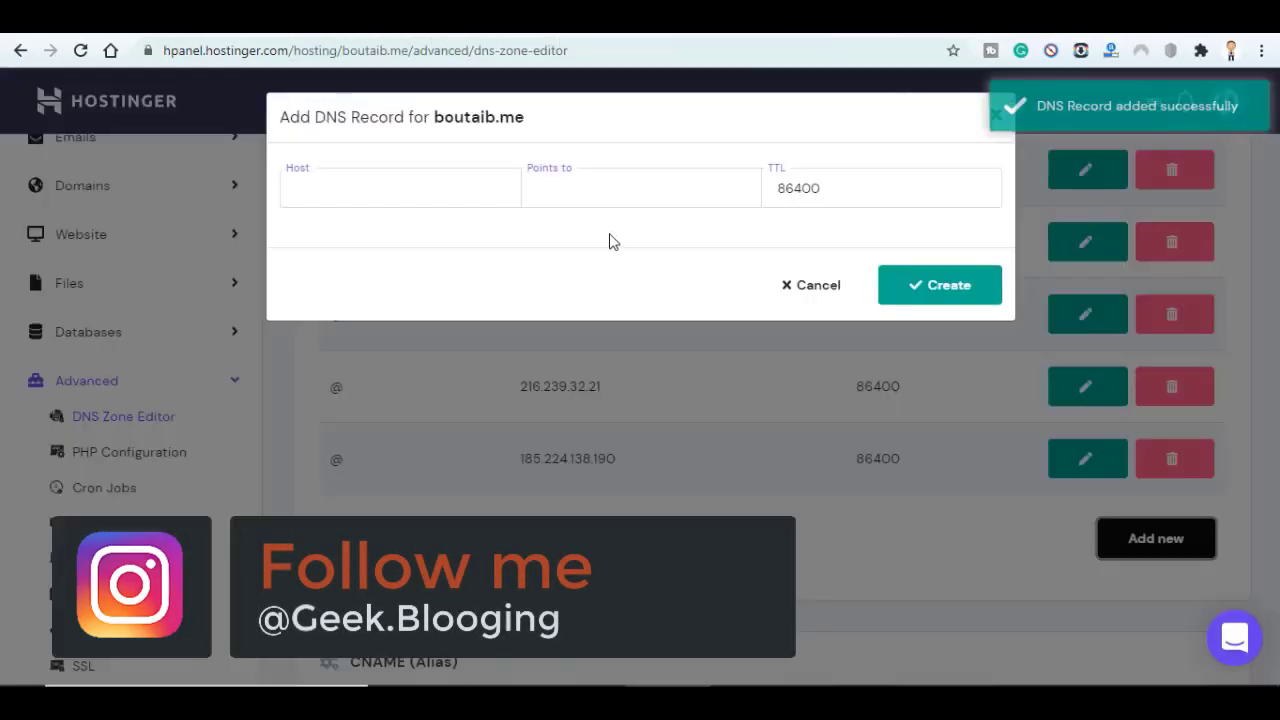
text(216.239.38.21)
click(937, 283)
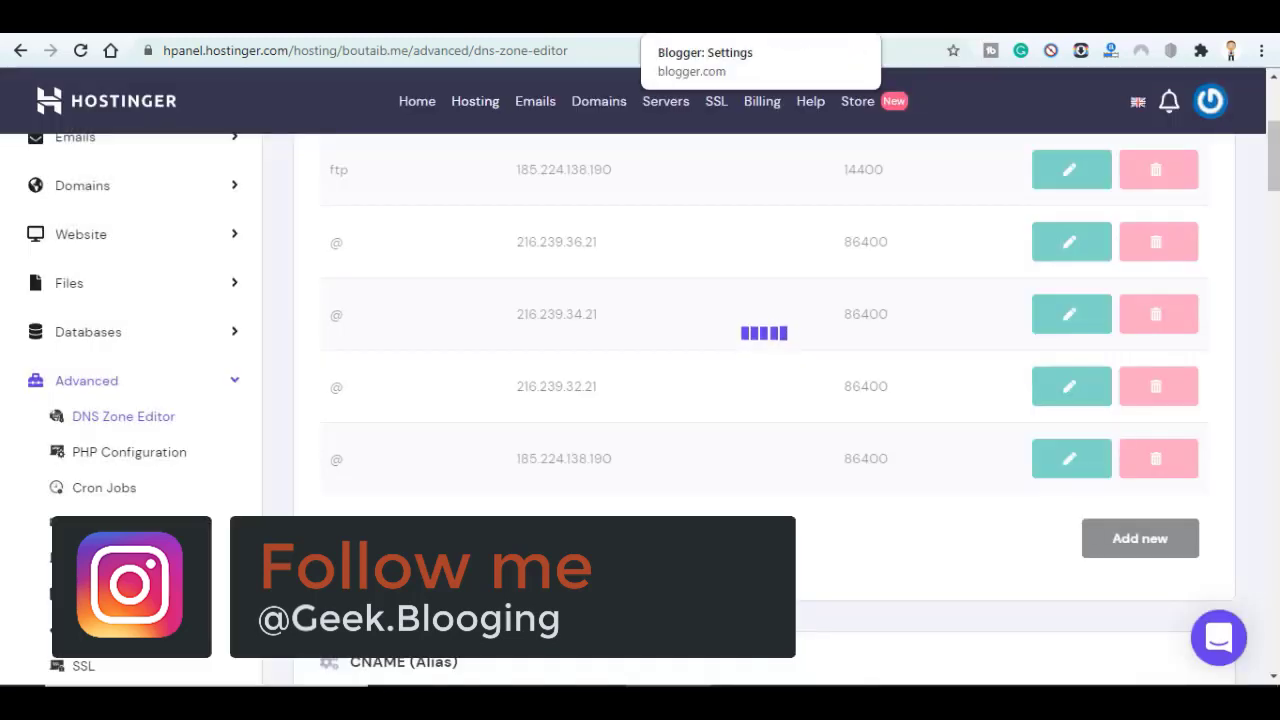
key(ctrl+Tab)
key(ctrl+Tab)
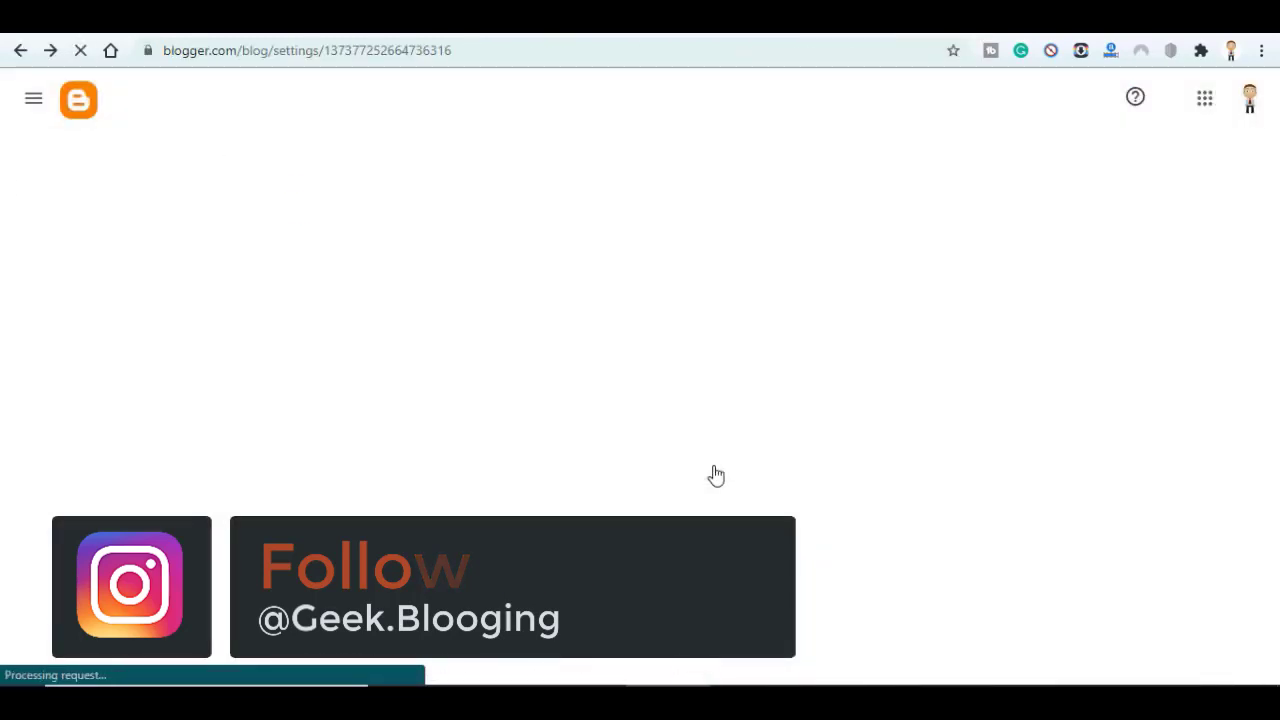
key(ctrl+shift+Tab)
key(ctrl+Tab)
key(ctrl+a)
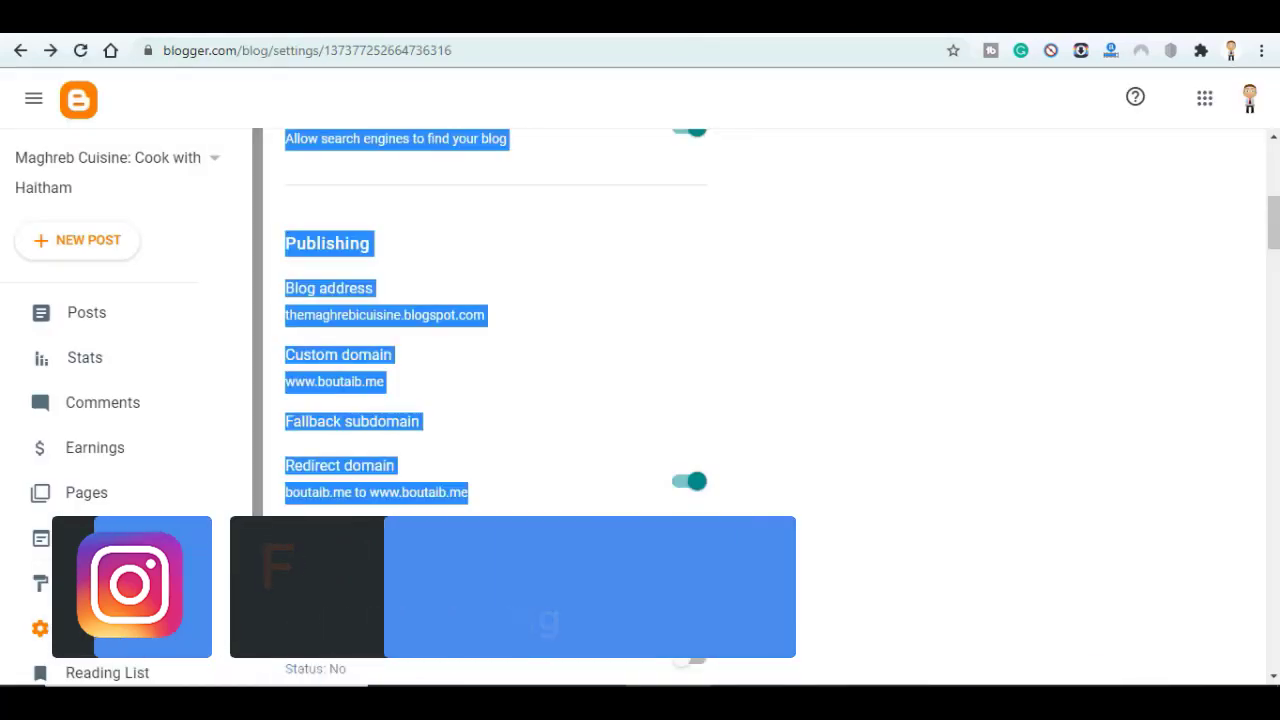
key(ctrl+Tab)
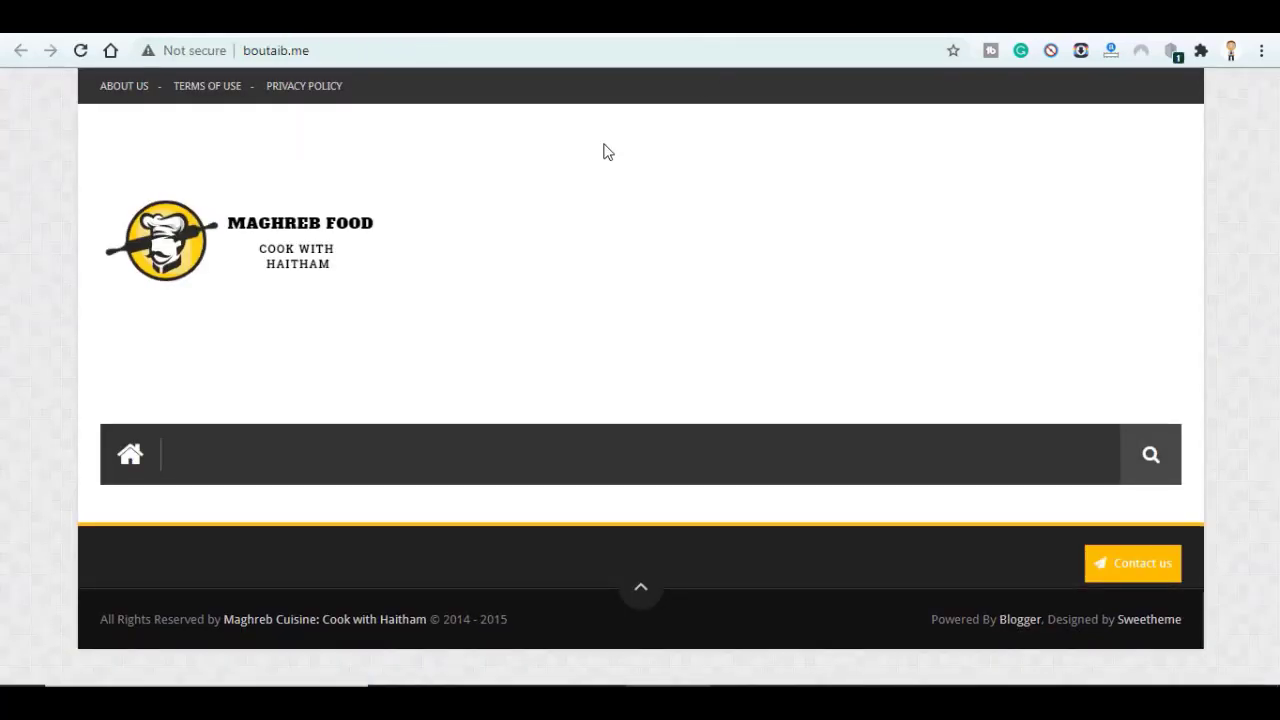
drag(314, 50, 244, 55)
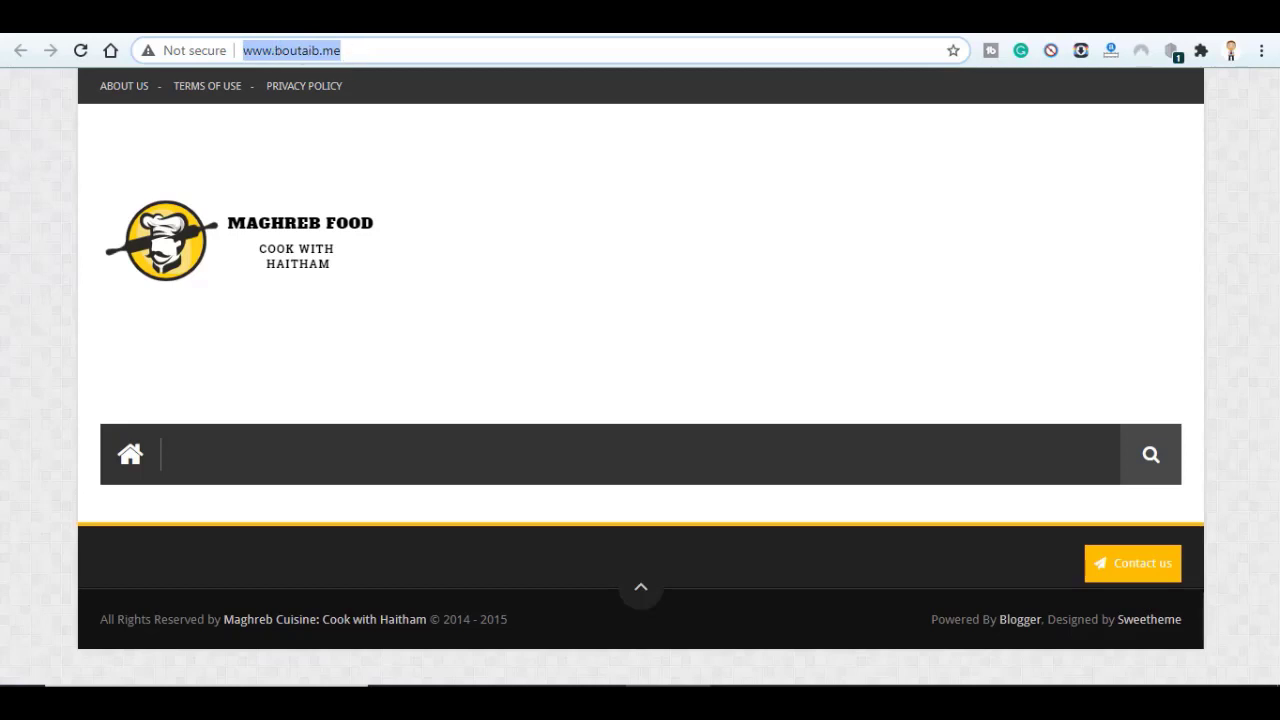
key(ctrl+Tab)
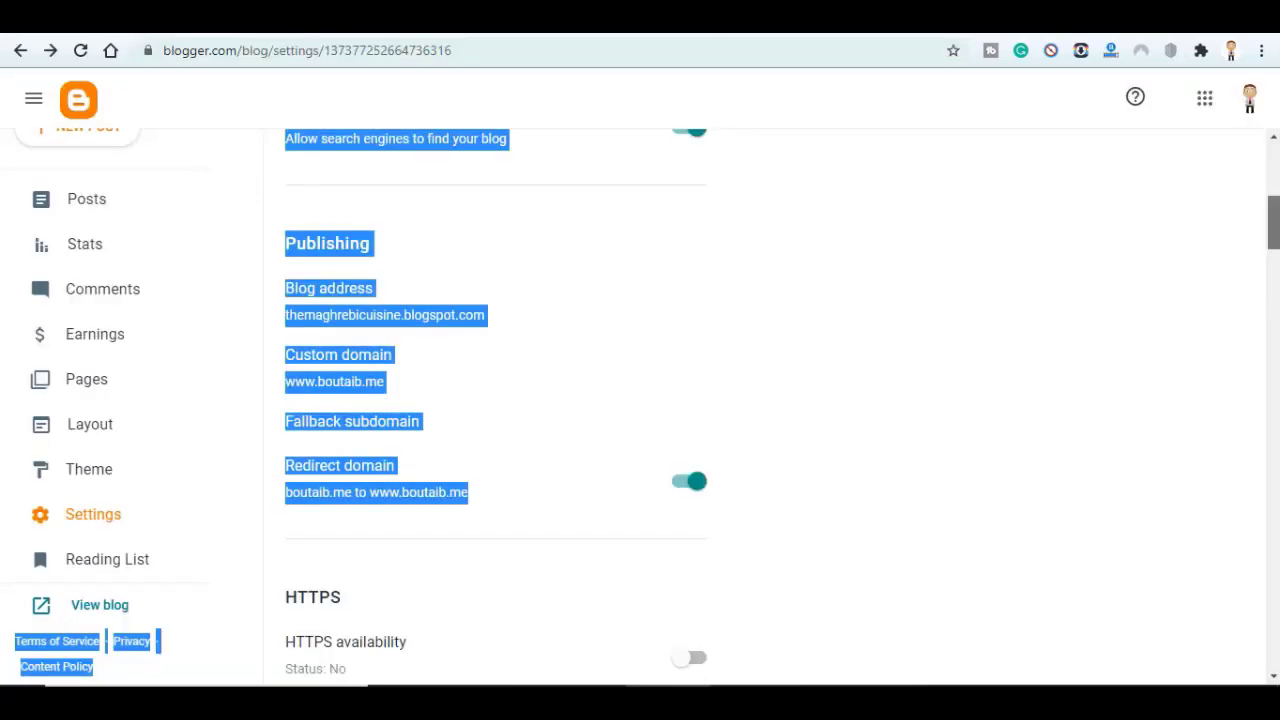
Step: Turn on HTTPS availability for the blog and check the live site
scroll(640, 400, down, 2)
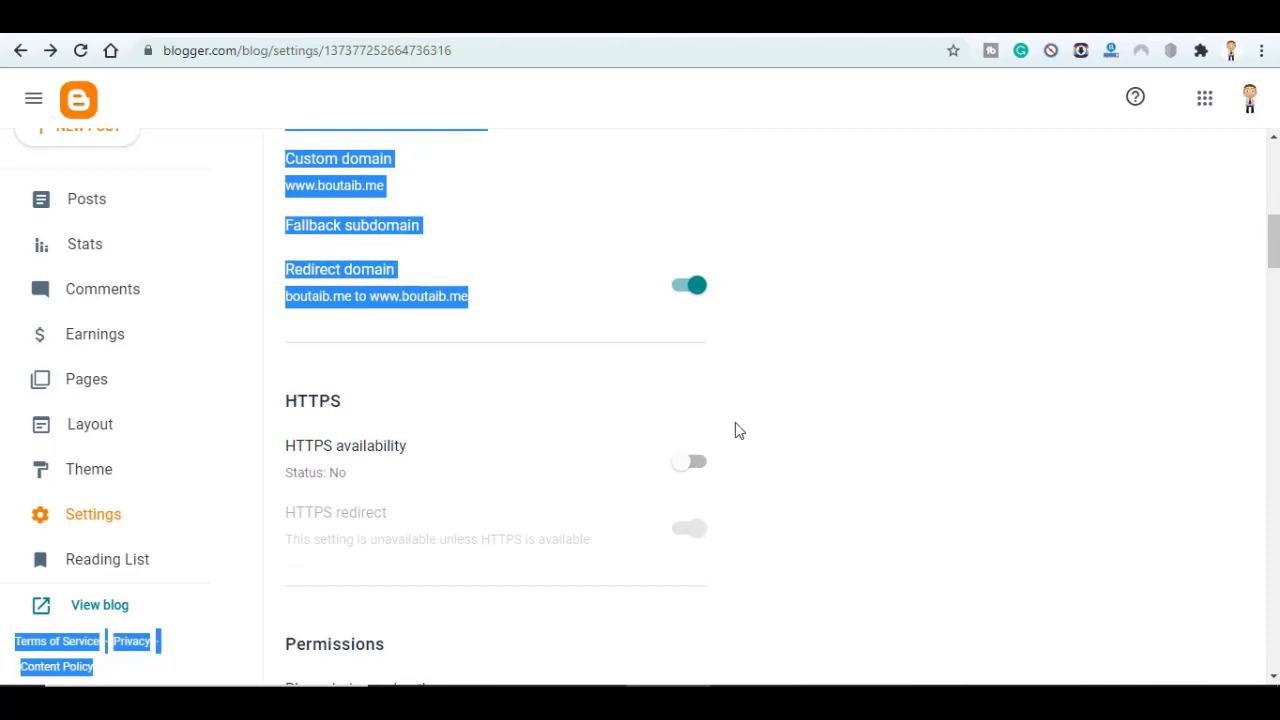
click(694, 463)
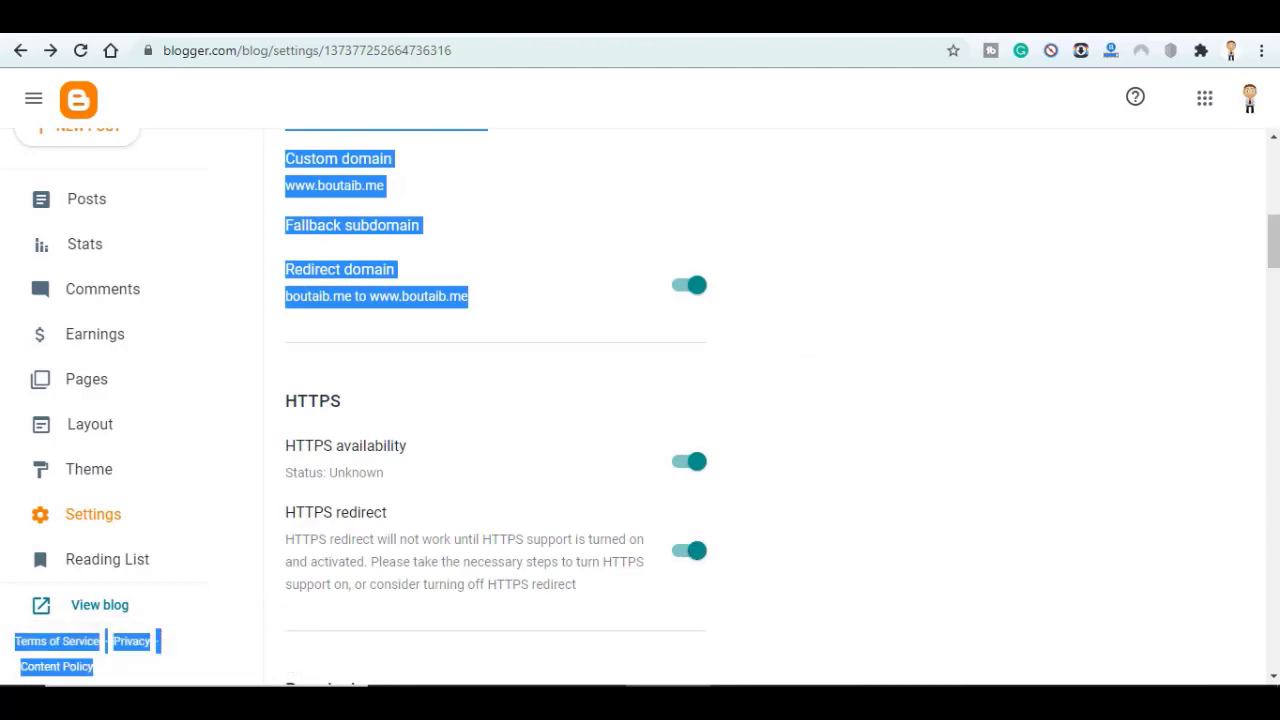
key(ctrl+Tab)
key(ctrl+shift+Tab)
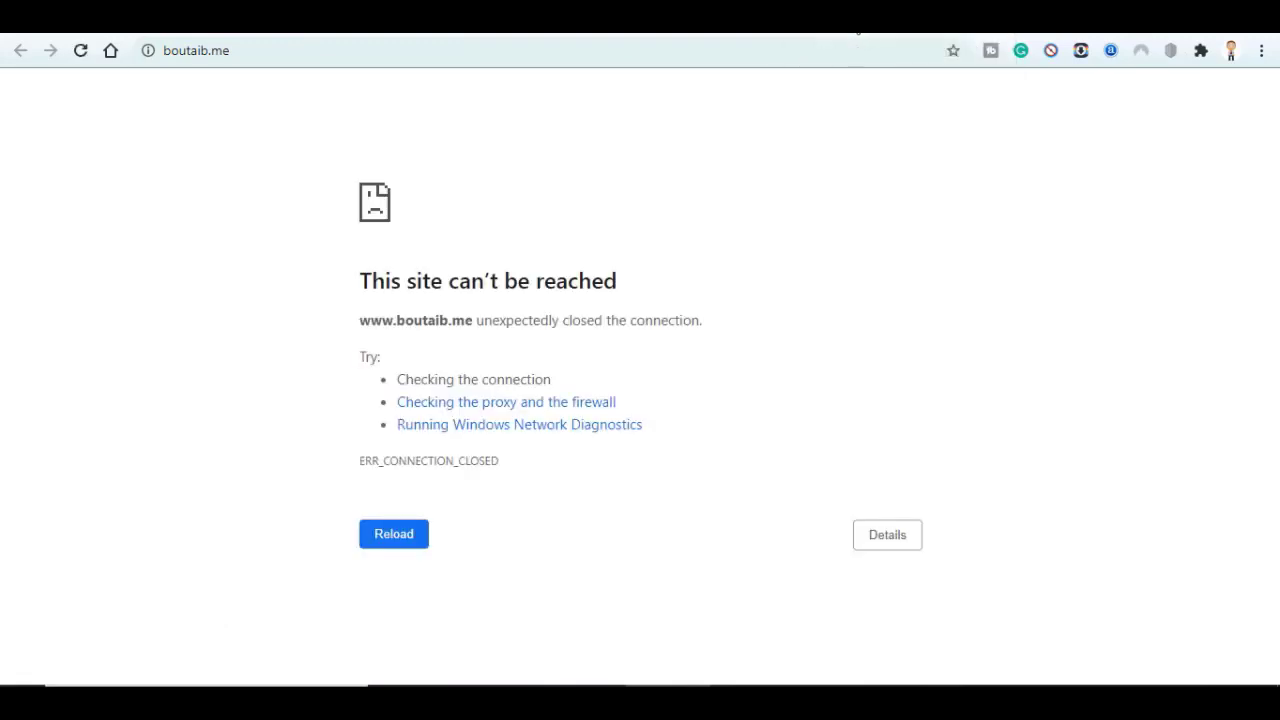
Step: Reload the blog, switch HTTPS availability back off, and view the live blog
click(81, 51)
click(392, 540)
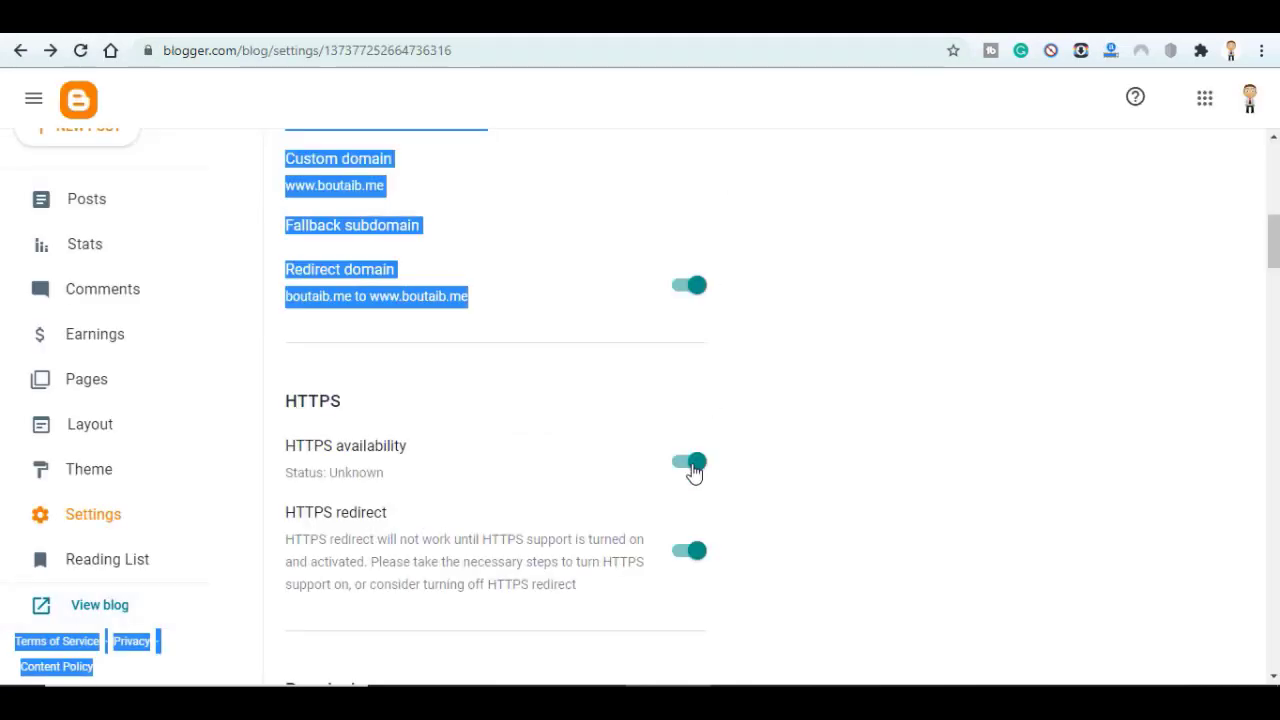
click(694, 470)
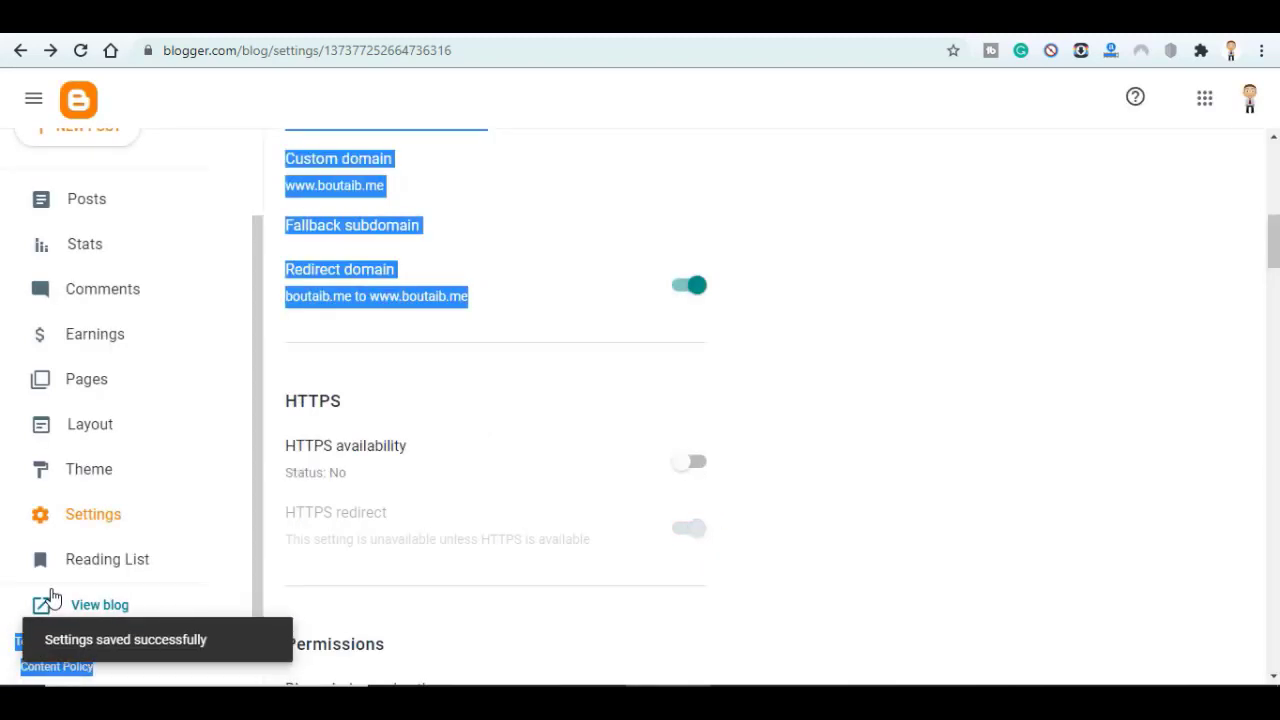
click(42, 604)
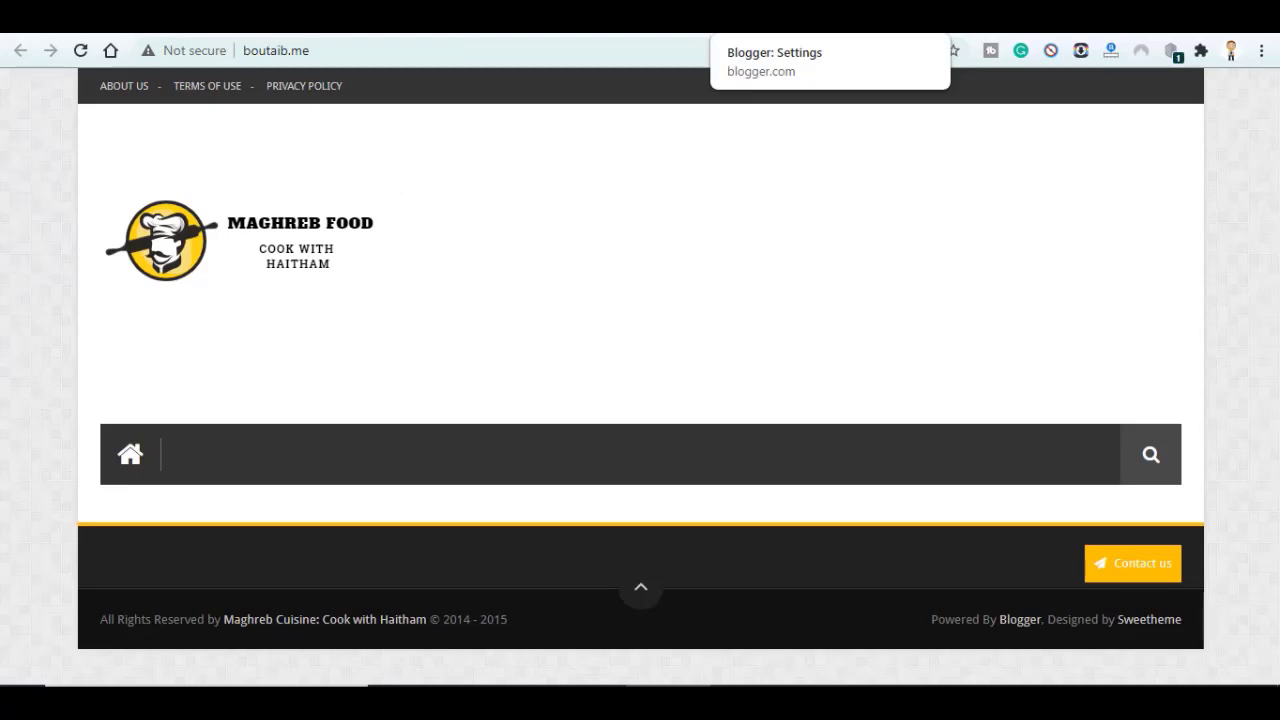
Step: Load geekblogging.com and scroll through its homepage as an example blog
click(890, 18)
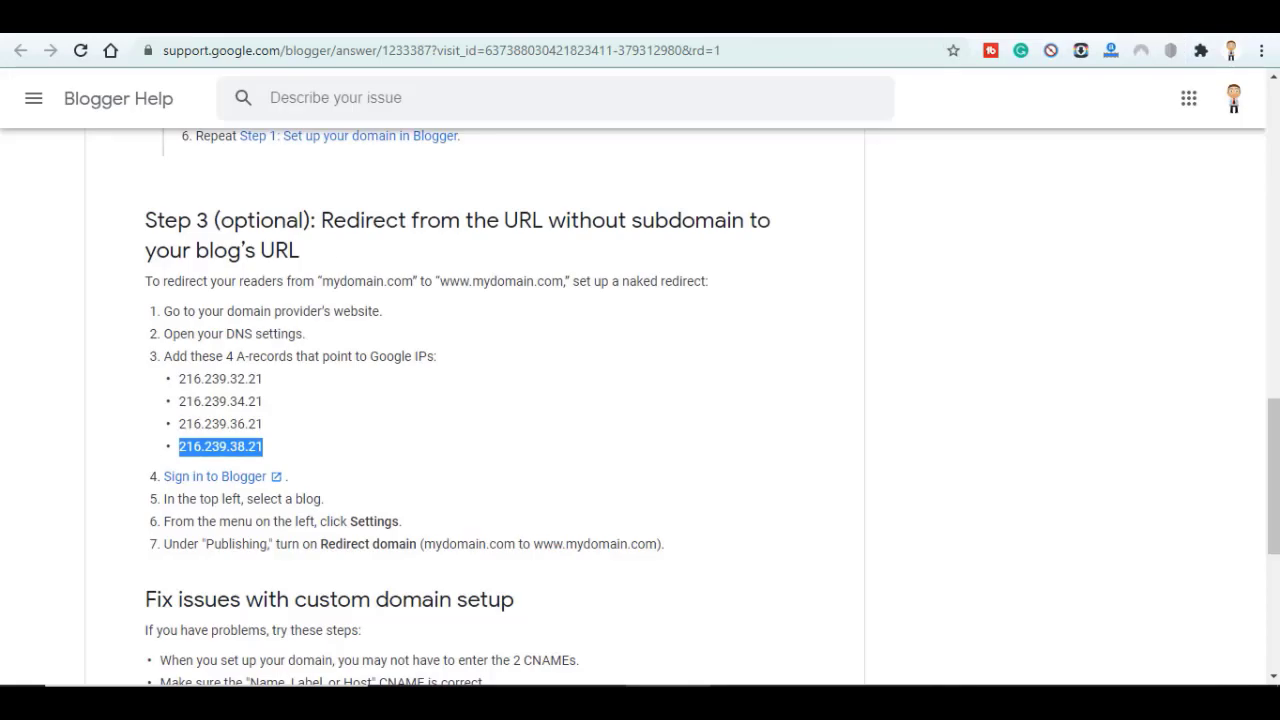
click(743, 54)
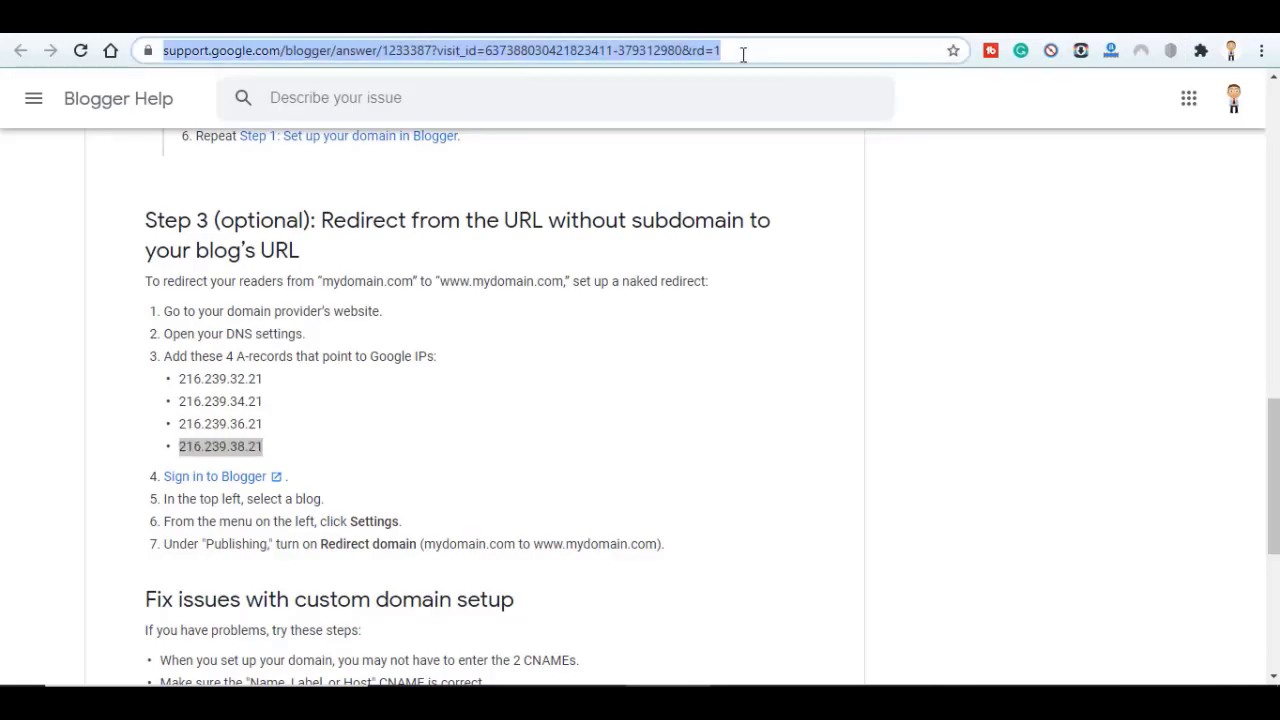
text(geek)
key(Return)
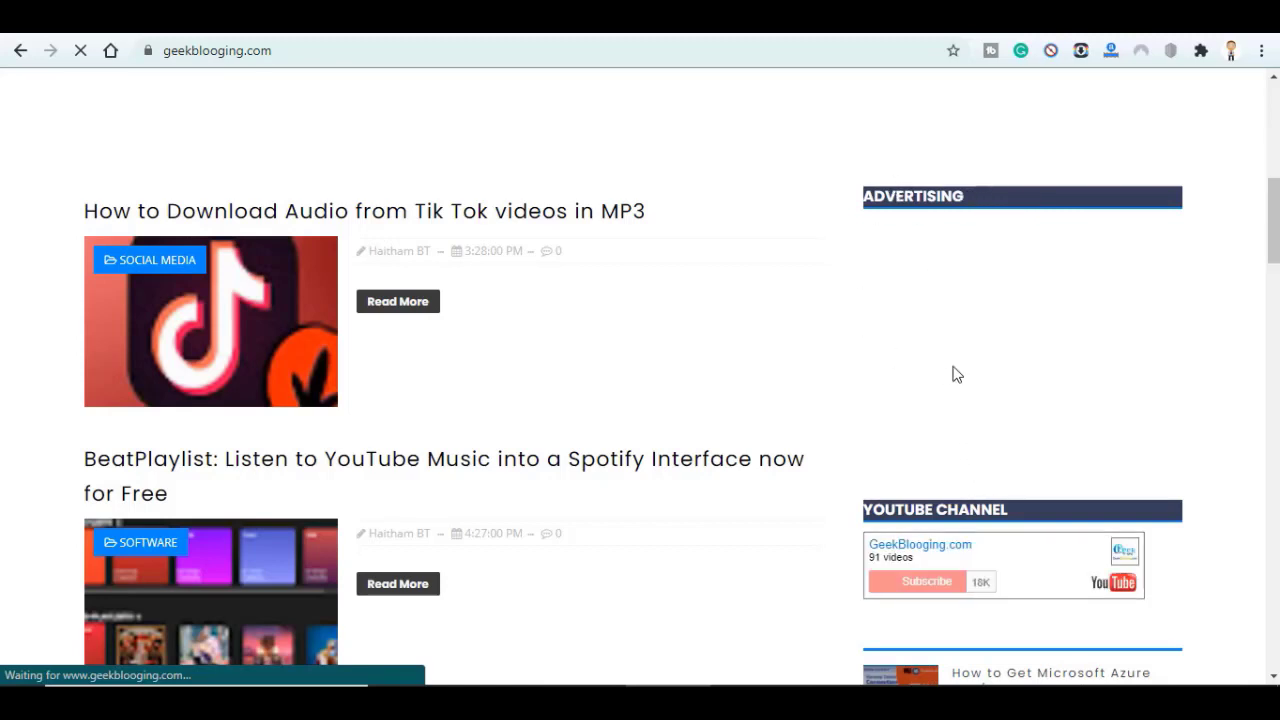
scroll(1030, 245, down, 3)
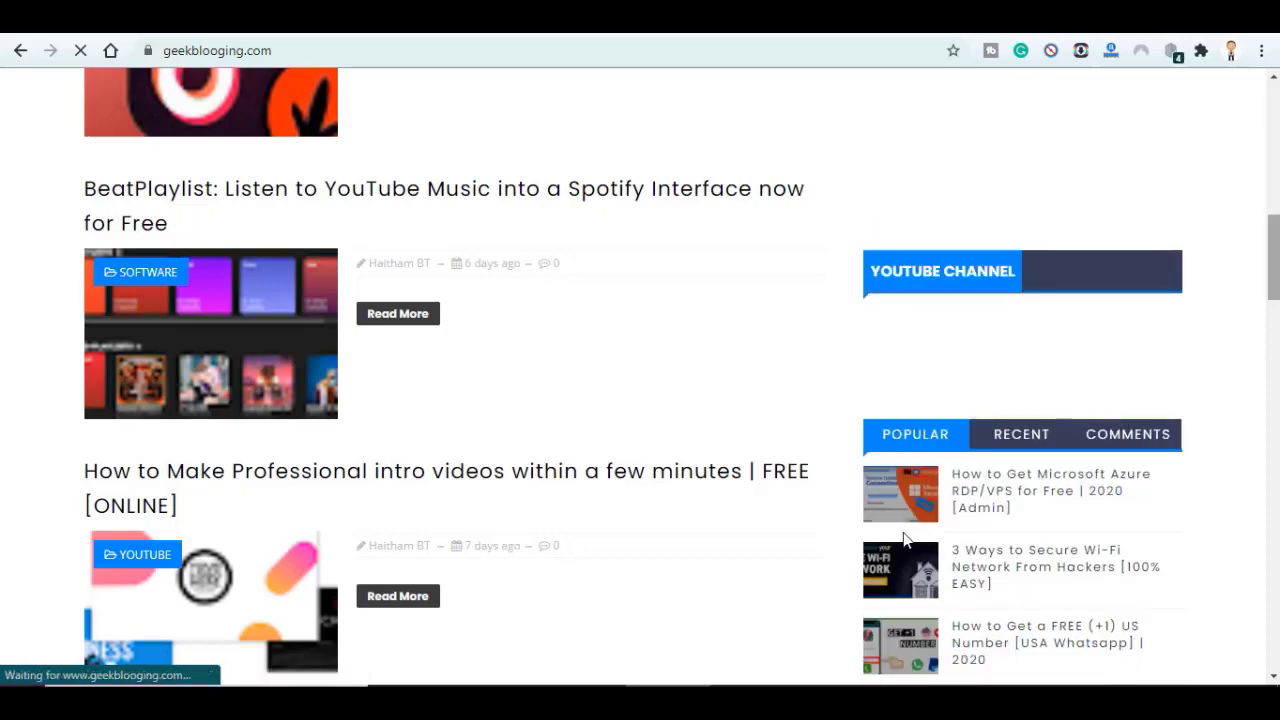
scroll(895, 546, down, 4)
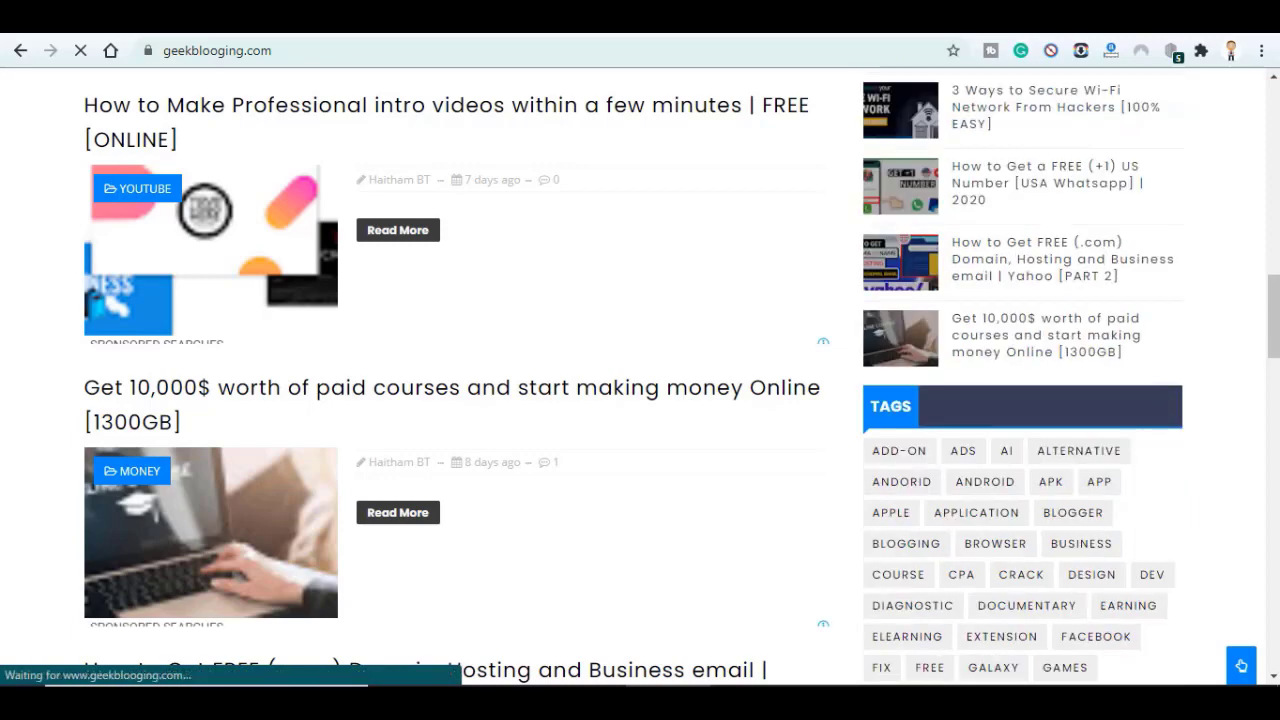
scroll(1006, 450, down, 3)
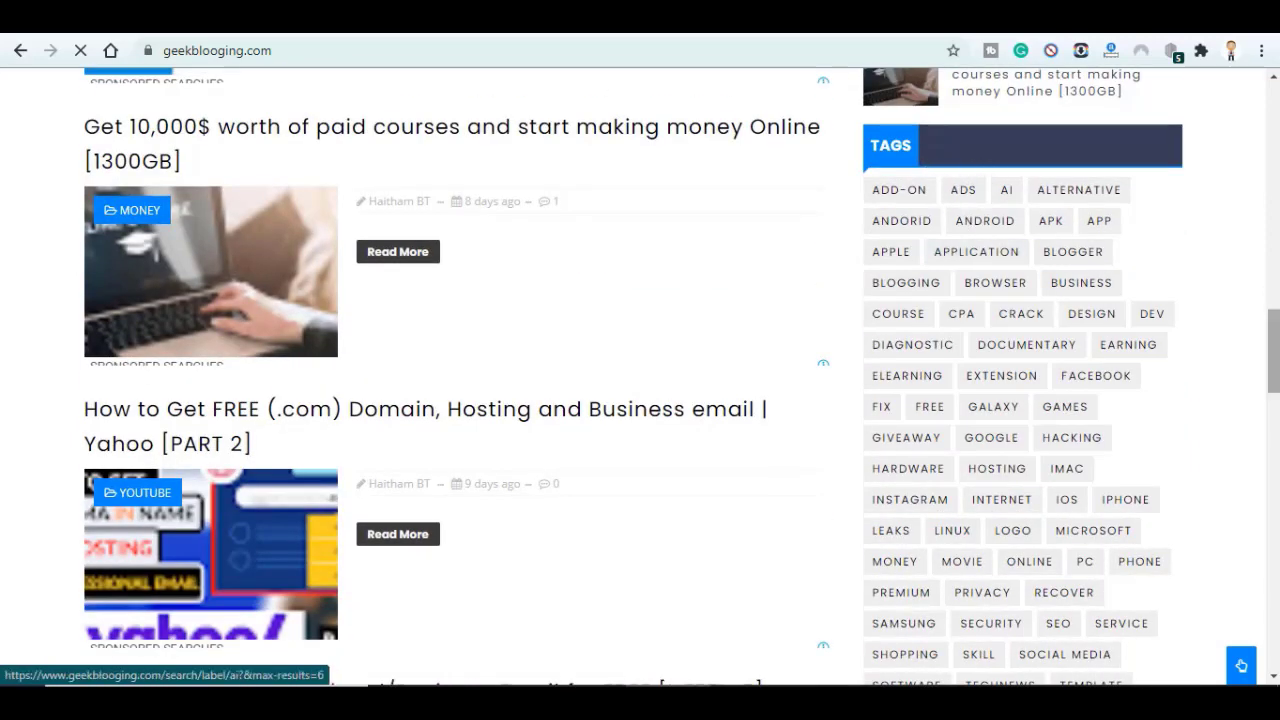
drag(1273, 370, 1275, 537)
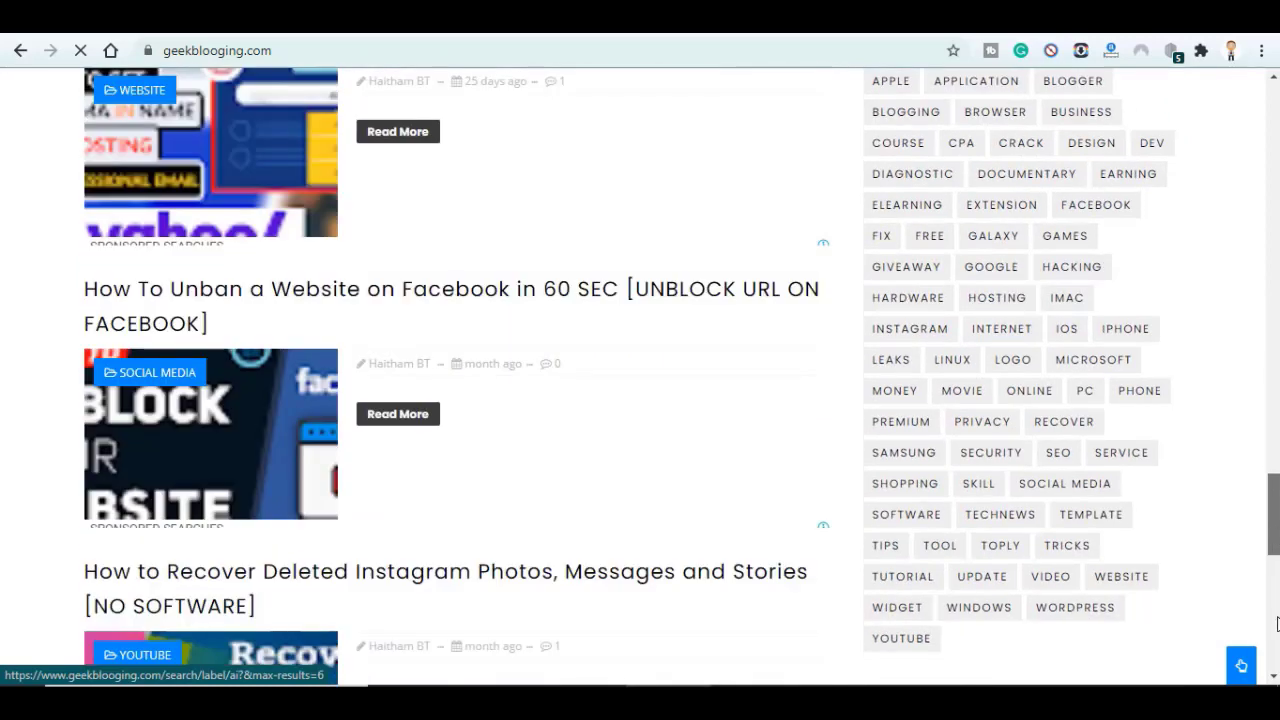
scroll(1275, 632, down, 3)
scroll(1275, 632, down, 10)
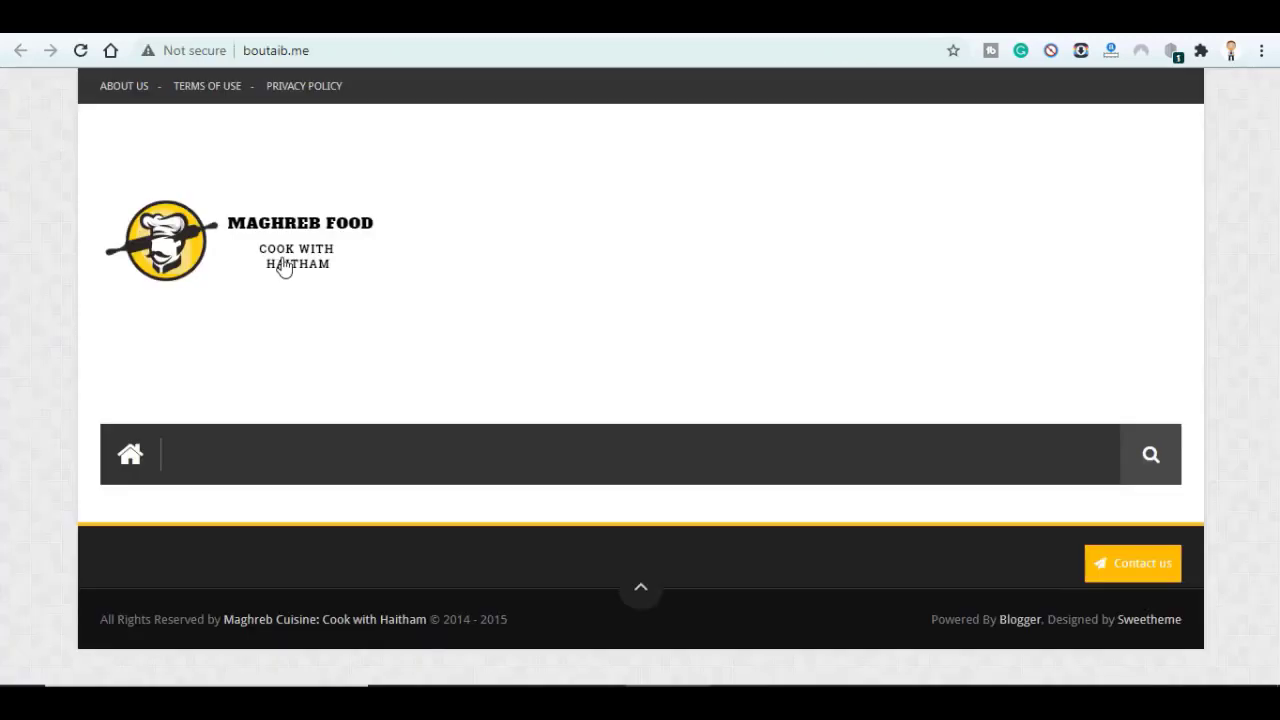
Step: Add a Labels gadget displayed as a cloud beneath Social Counter
key(ctrl+Tab)
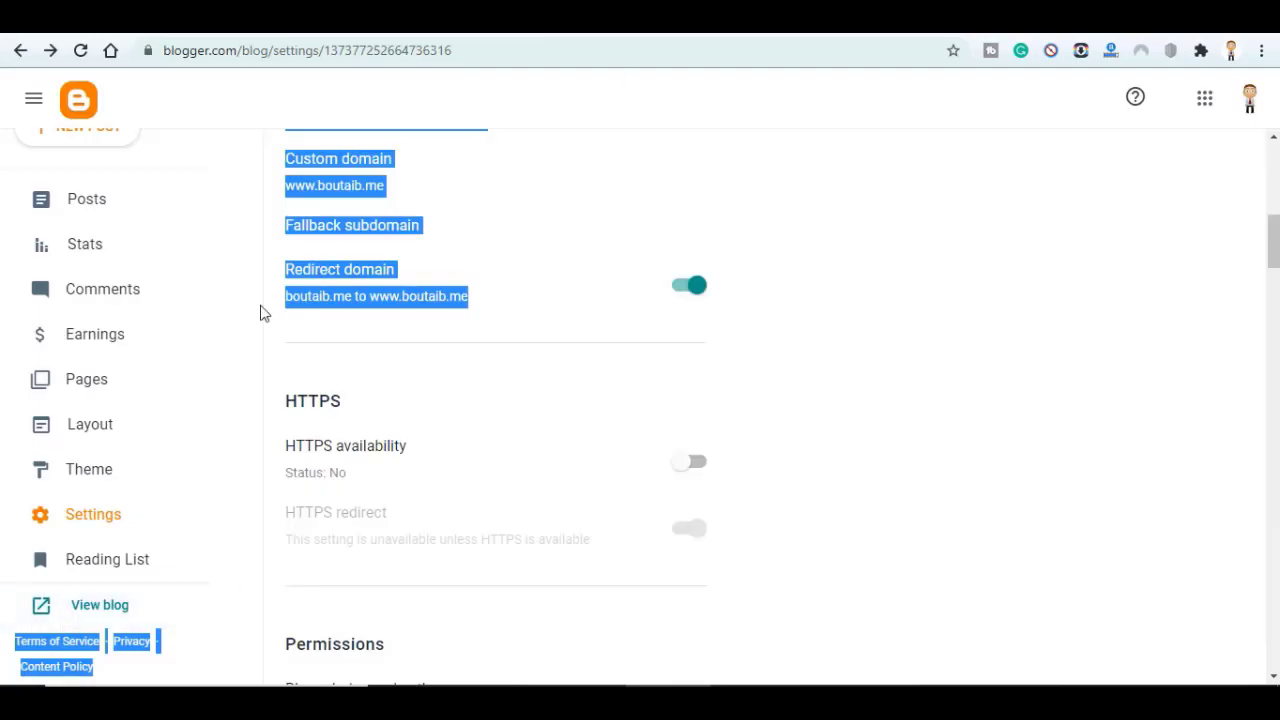
click(82, 424)
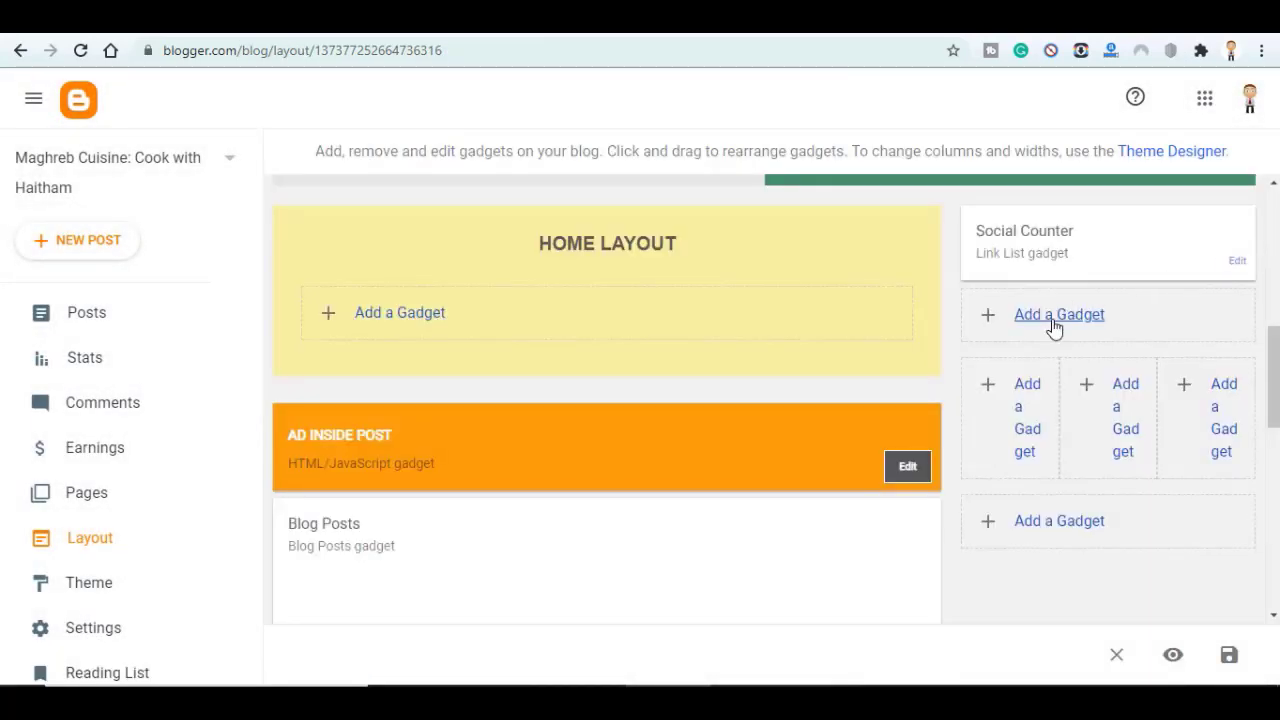
click(1053, 322)
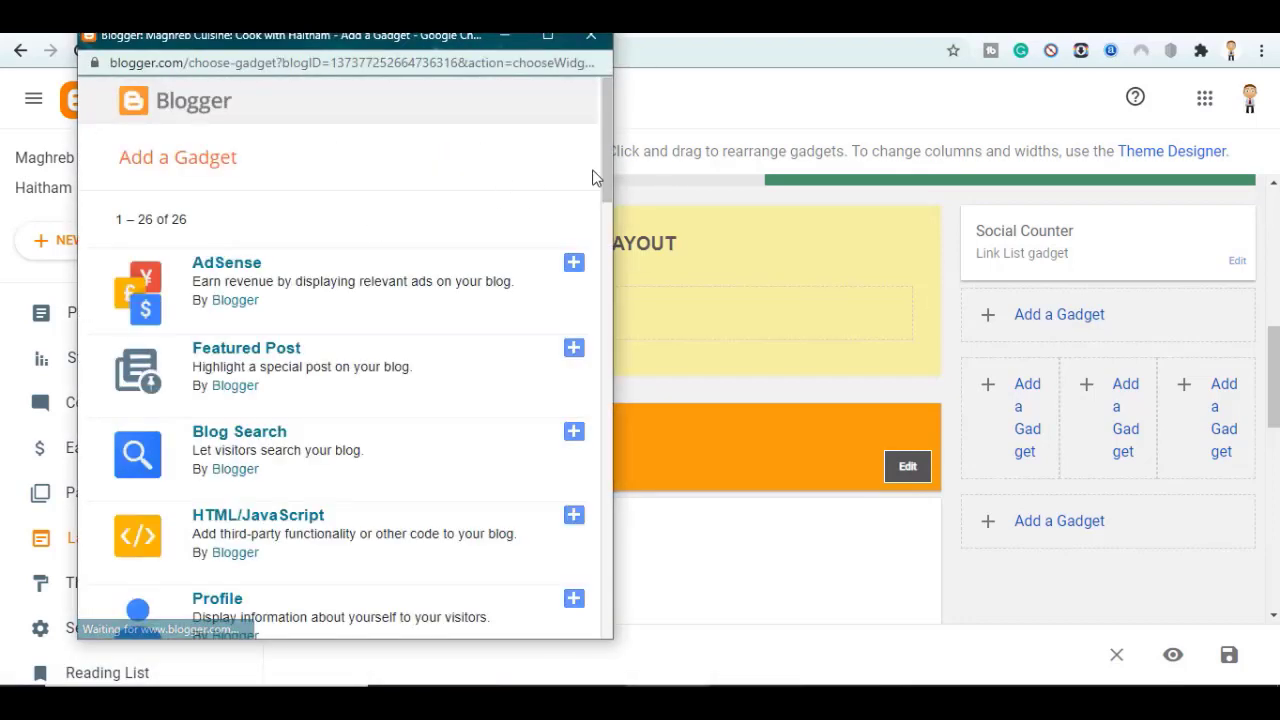
drag(604, 176, 600, 327)
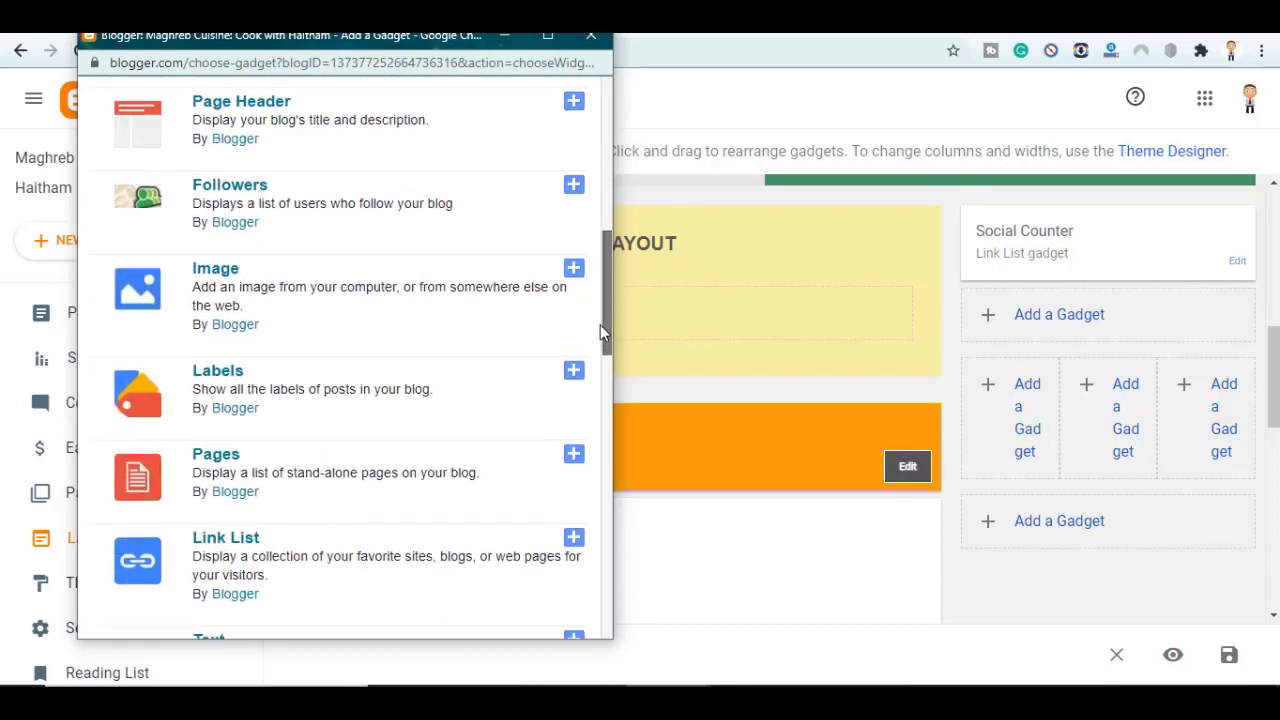
click(217, 366)
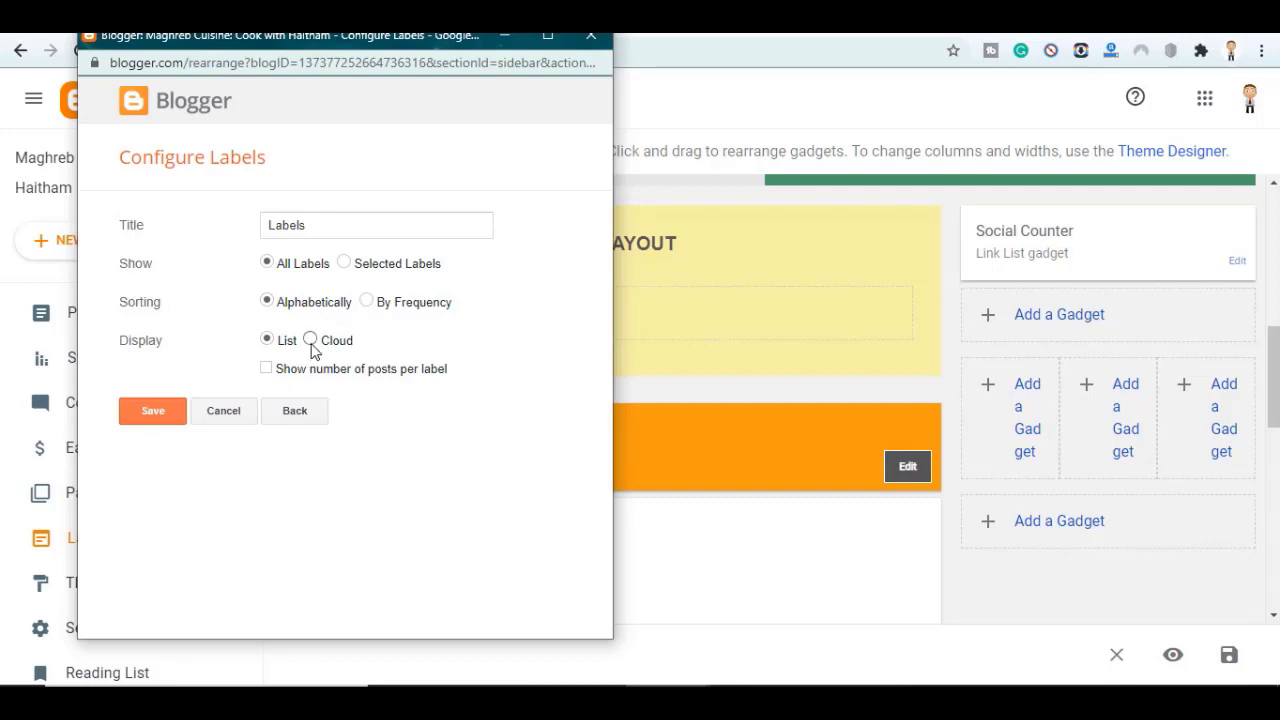
click(311, 341)
click(153, 411)
Step: Add a Popular Posts gadget set to display 4 posts
click(1061, 330)
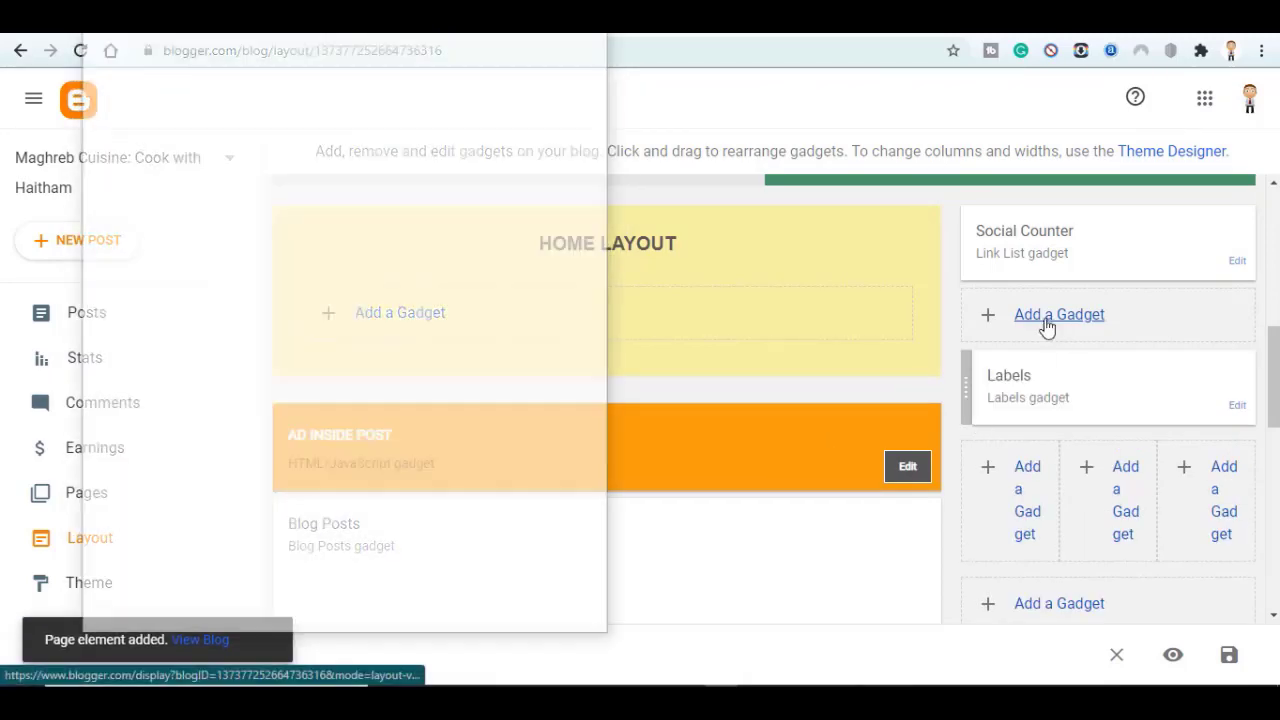
scroll(607, 150, down, 1)
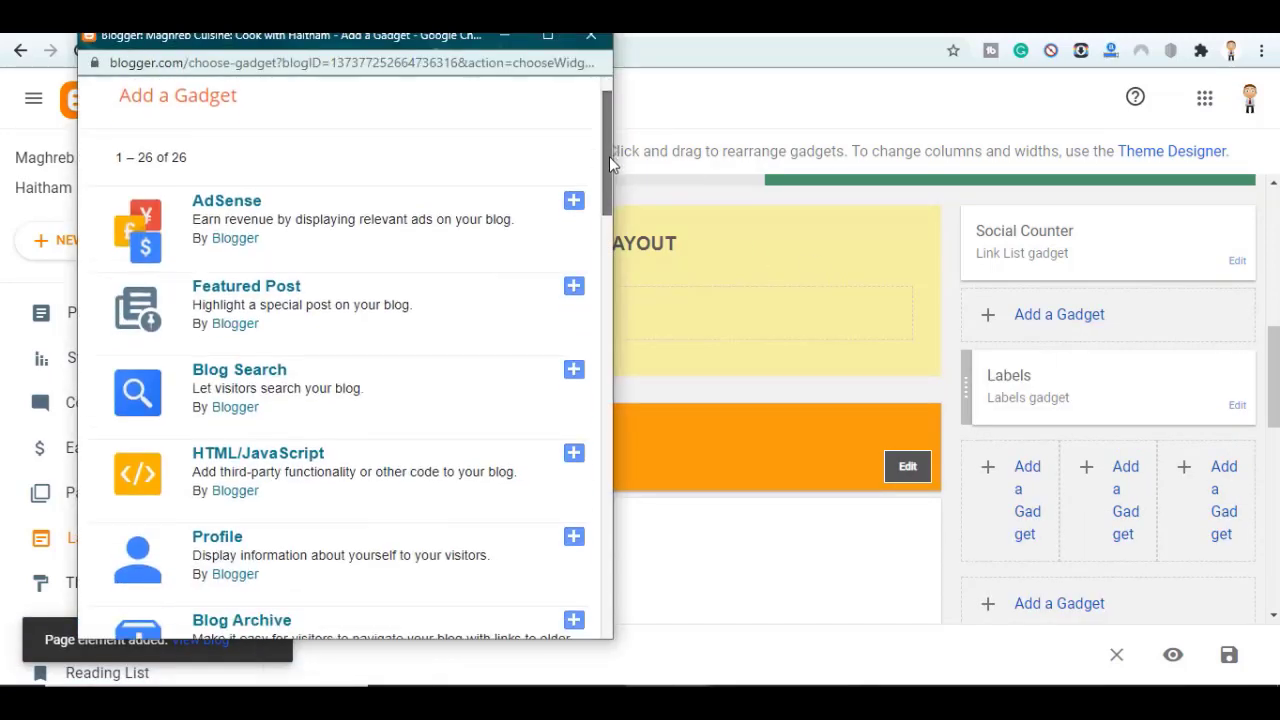
scroll(491, 383, down, 6)
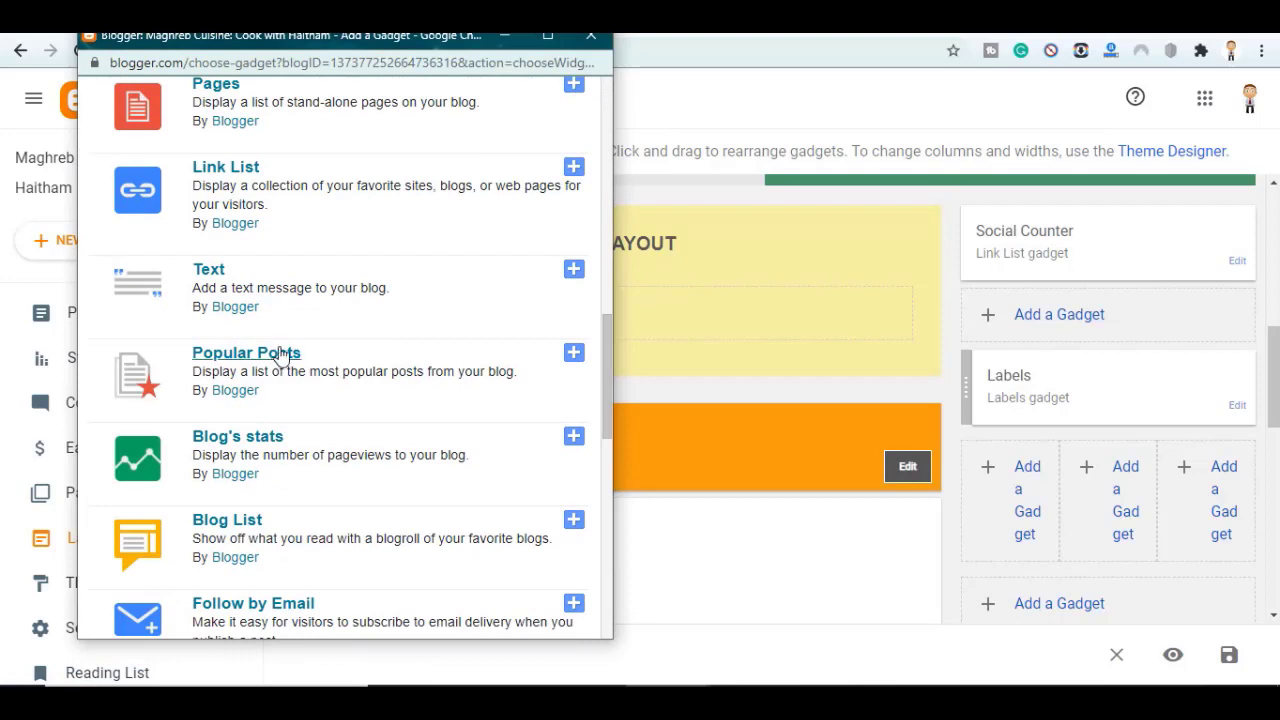
click(312, 352)
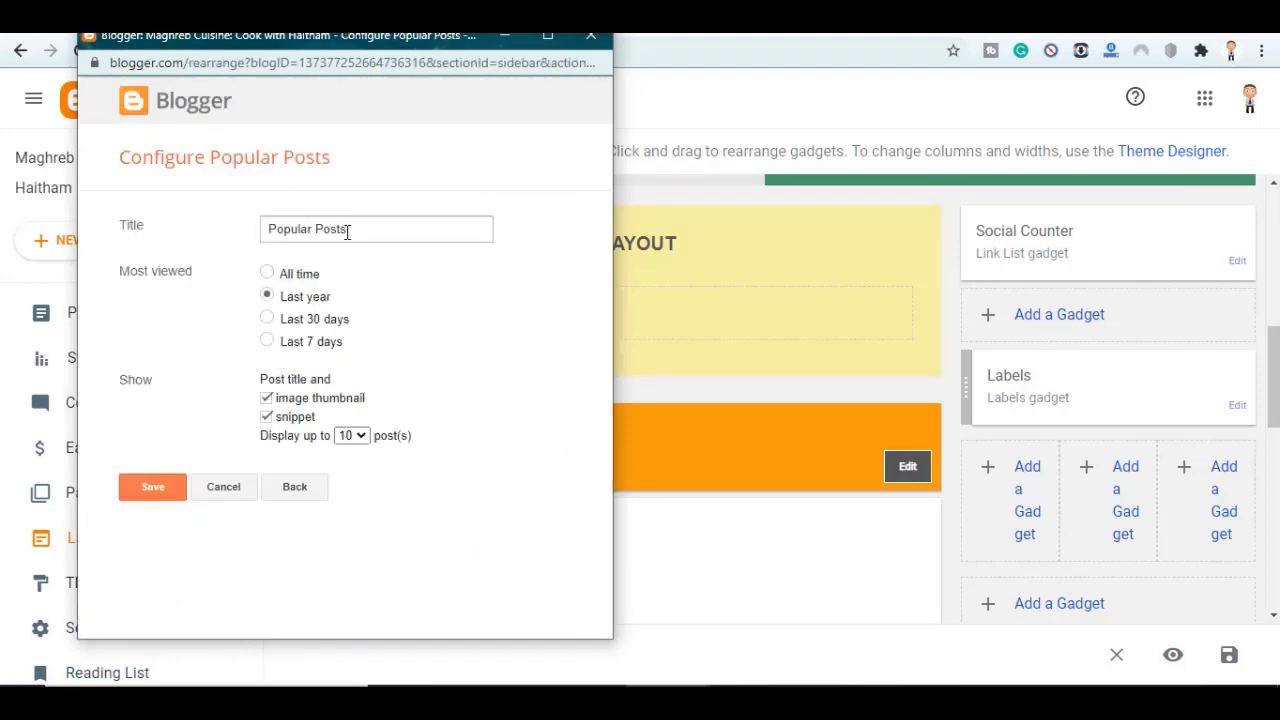
click(352, 436)
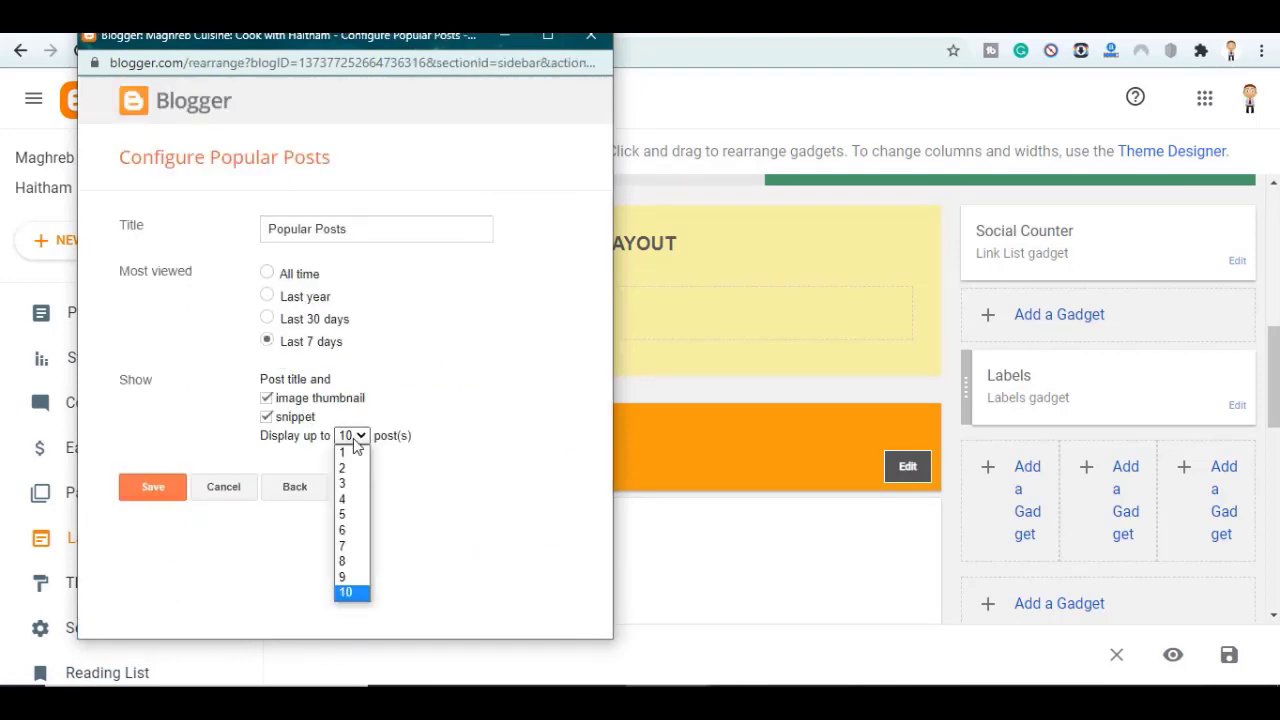
click(346, 500)
click(153, 487)
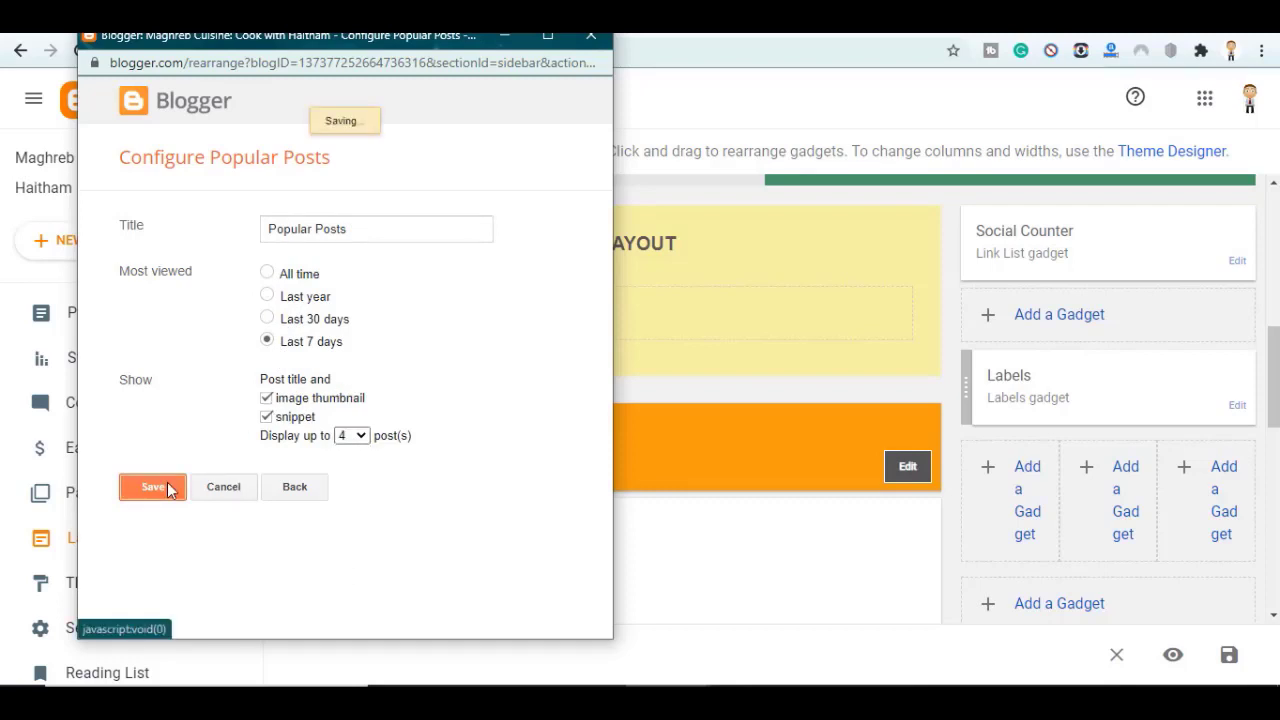
click(1038, 319)
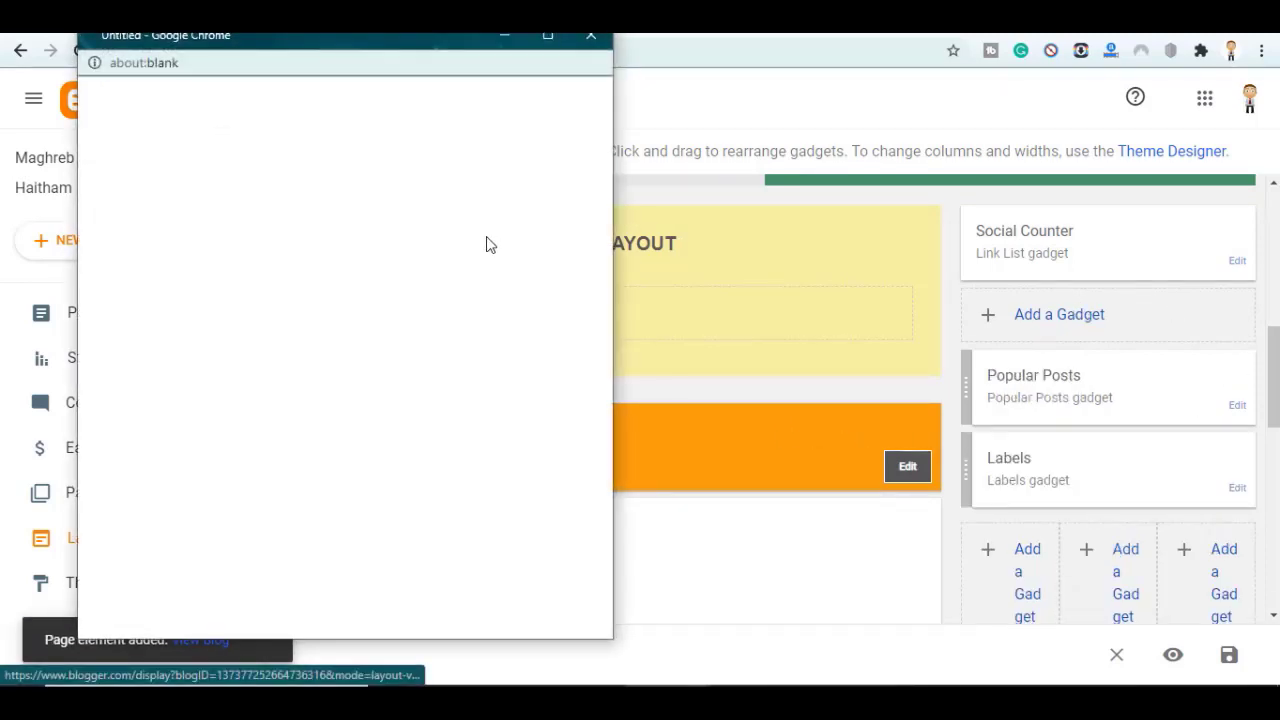
mouse_move(607, 211)
mouse_down()
mouse_move(606, 343)
mouse_move(611, 128)
mouse_up()
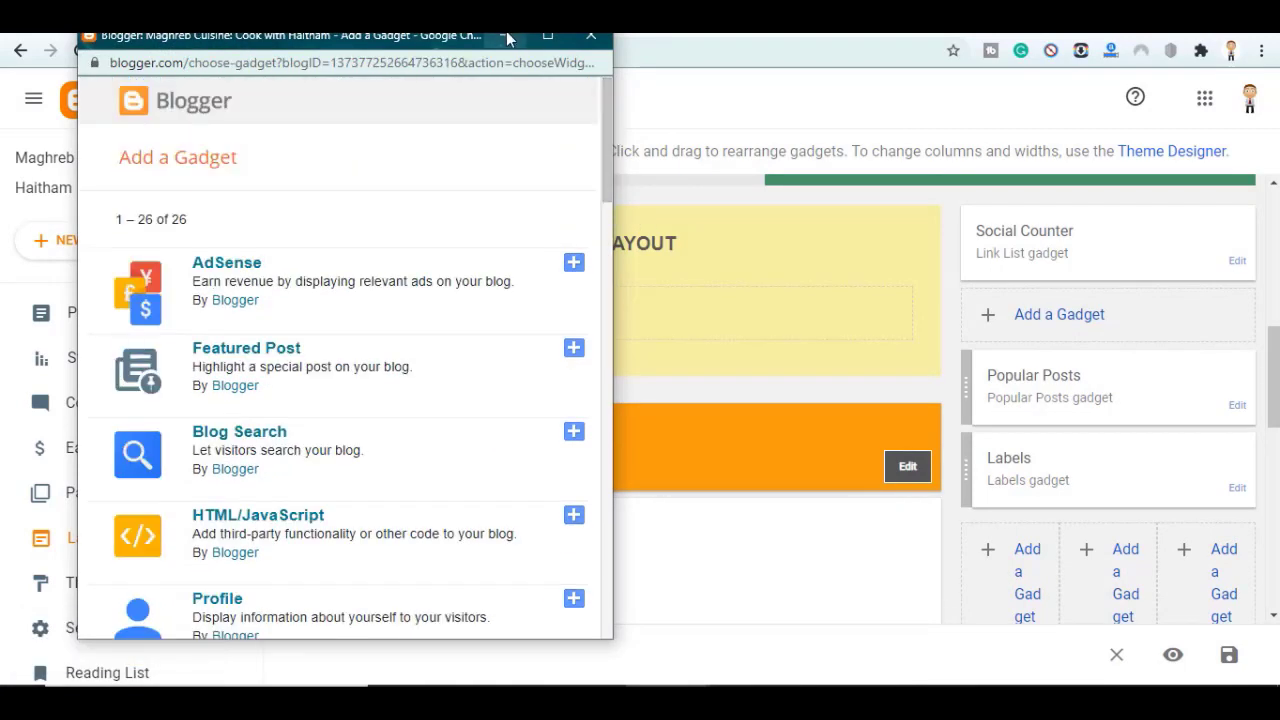
click(590, 36)
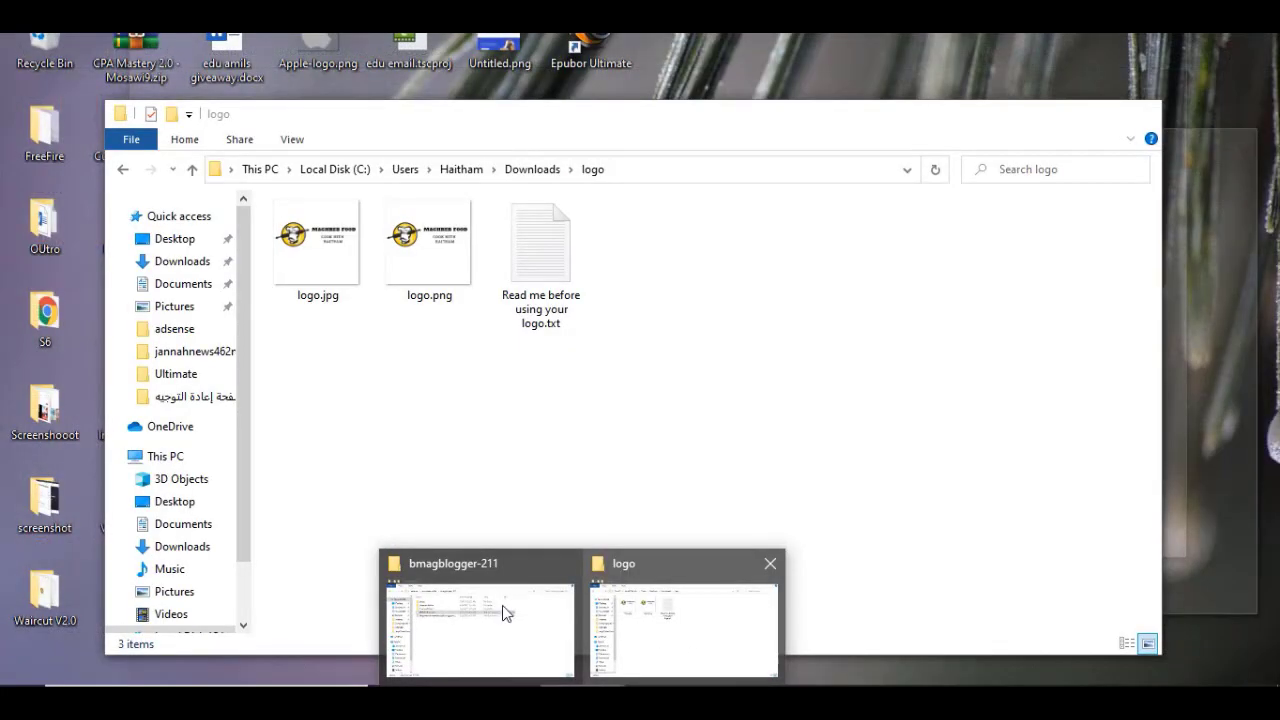
Step: Open the BMAG theme's Documentation folder and its index.html from File Explorer
click(470, 615)
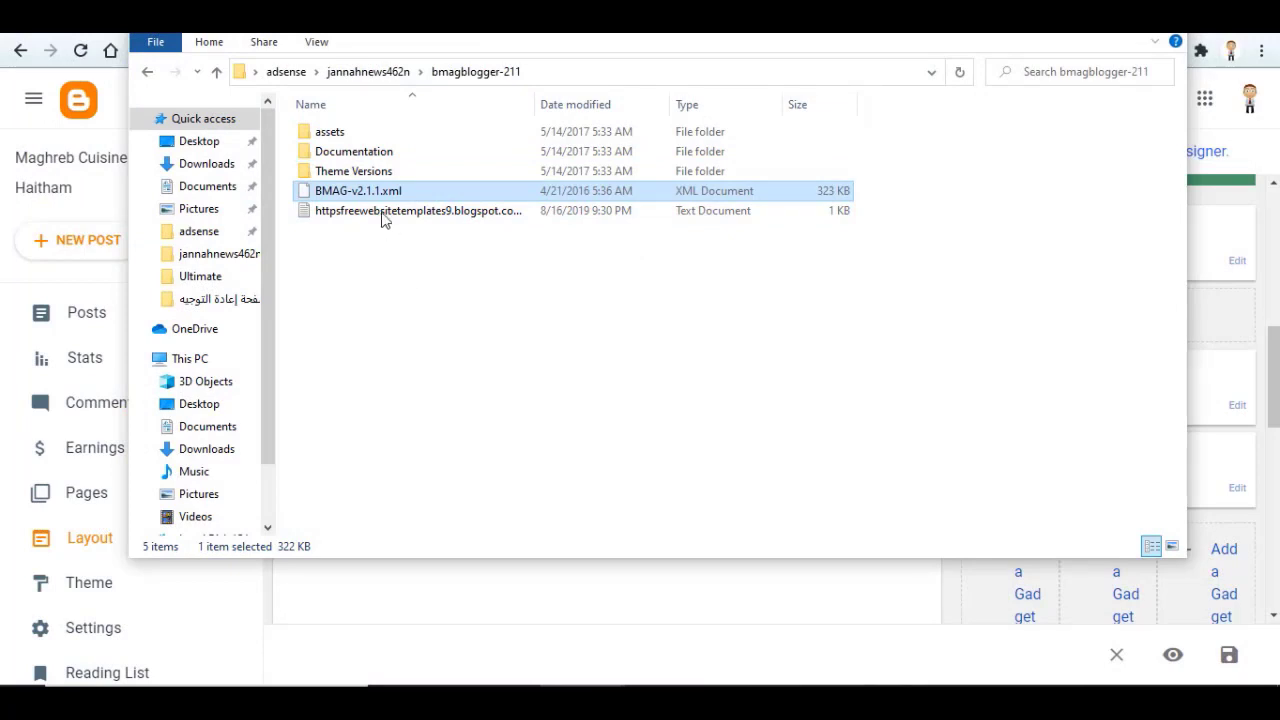
click(334, 155)
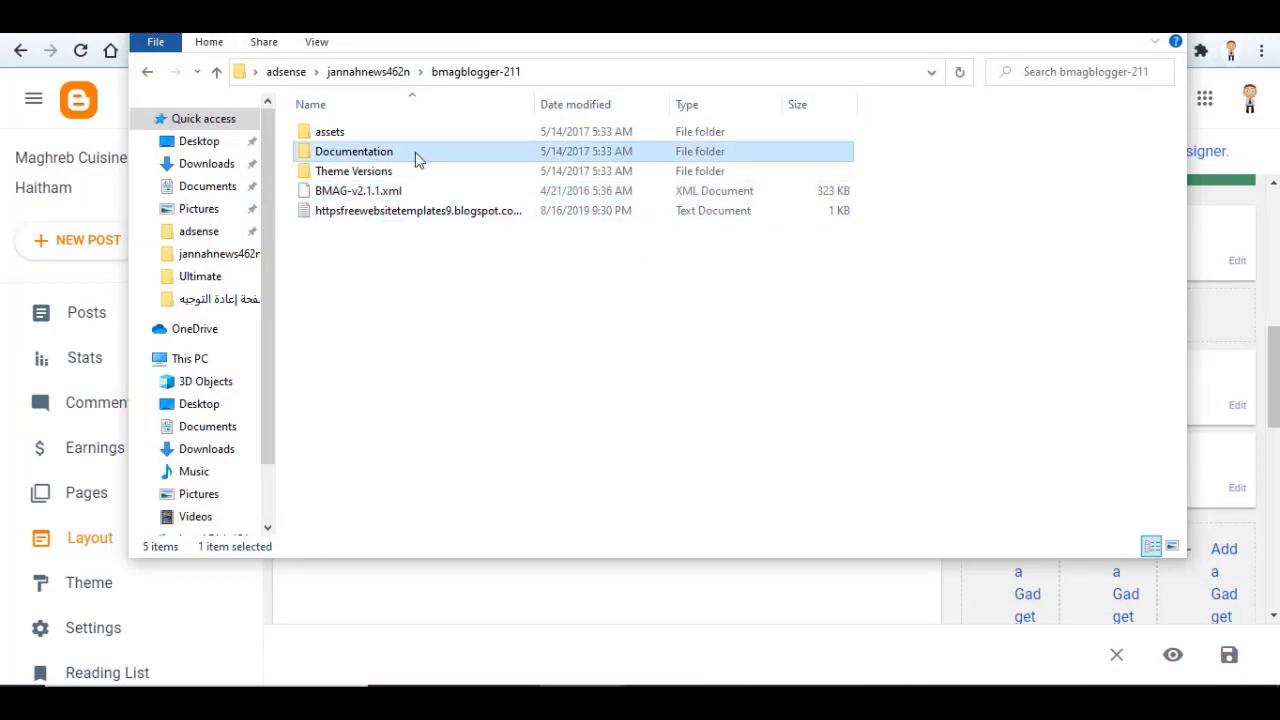
click(331, 160)
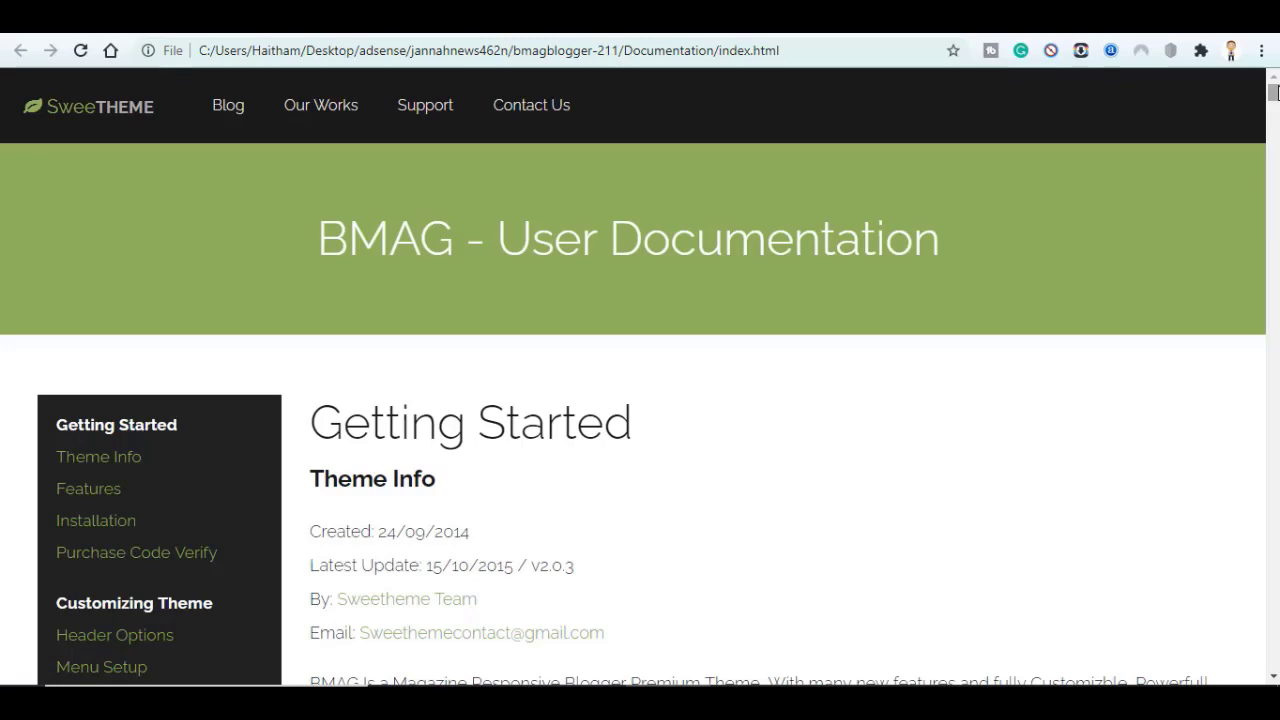
Step: Jump to Full Installation and scroll to the Widgets > Social Counter instructions
drag(1273, 93, 1273, 155)
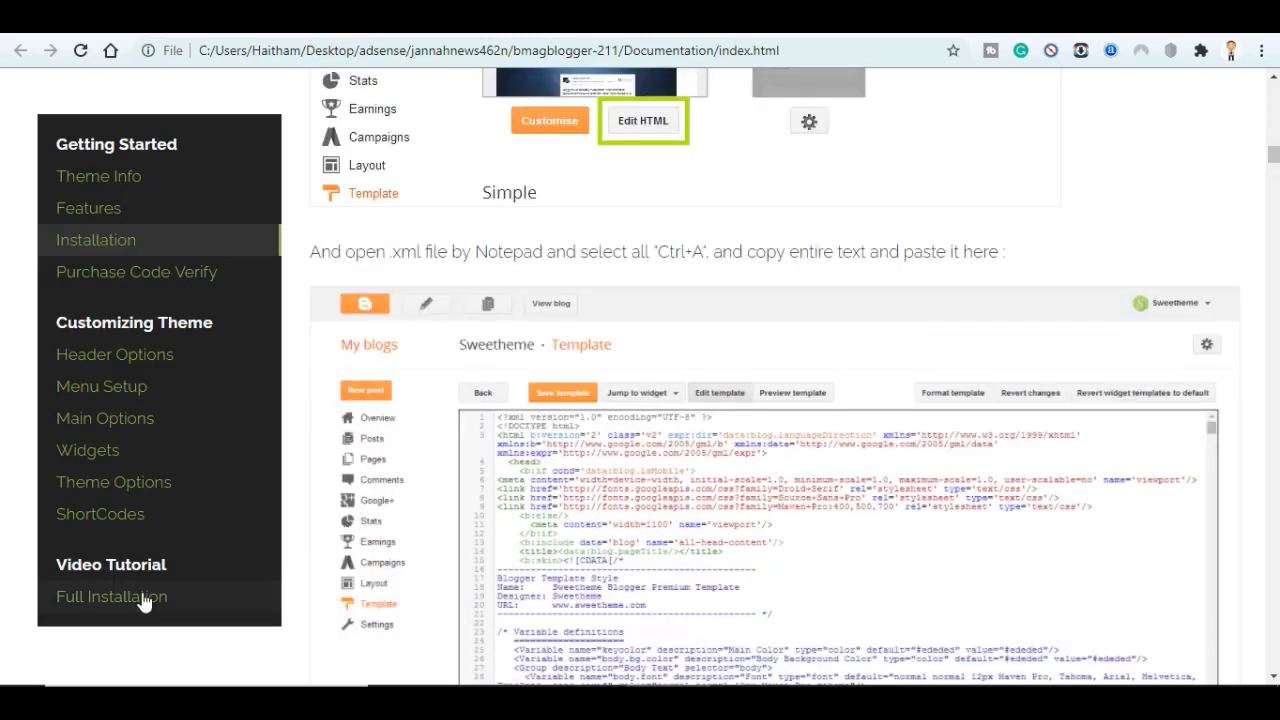
click(140, 598)
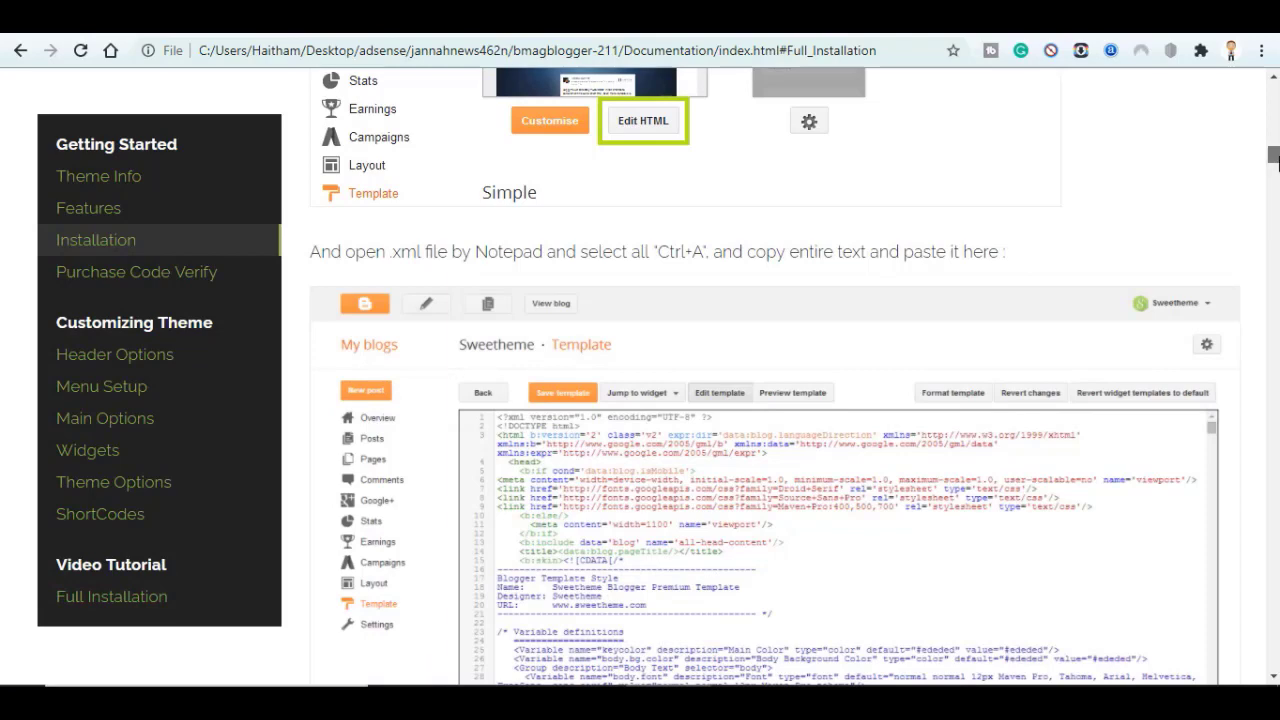
drag(1273, 155, 1273, 668)
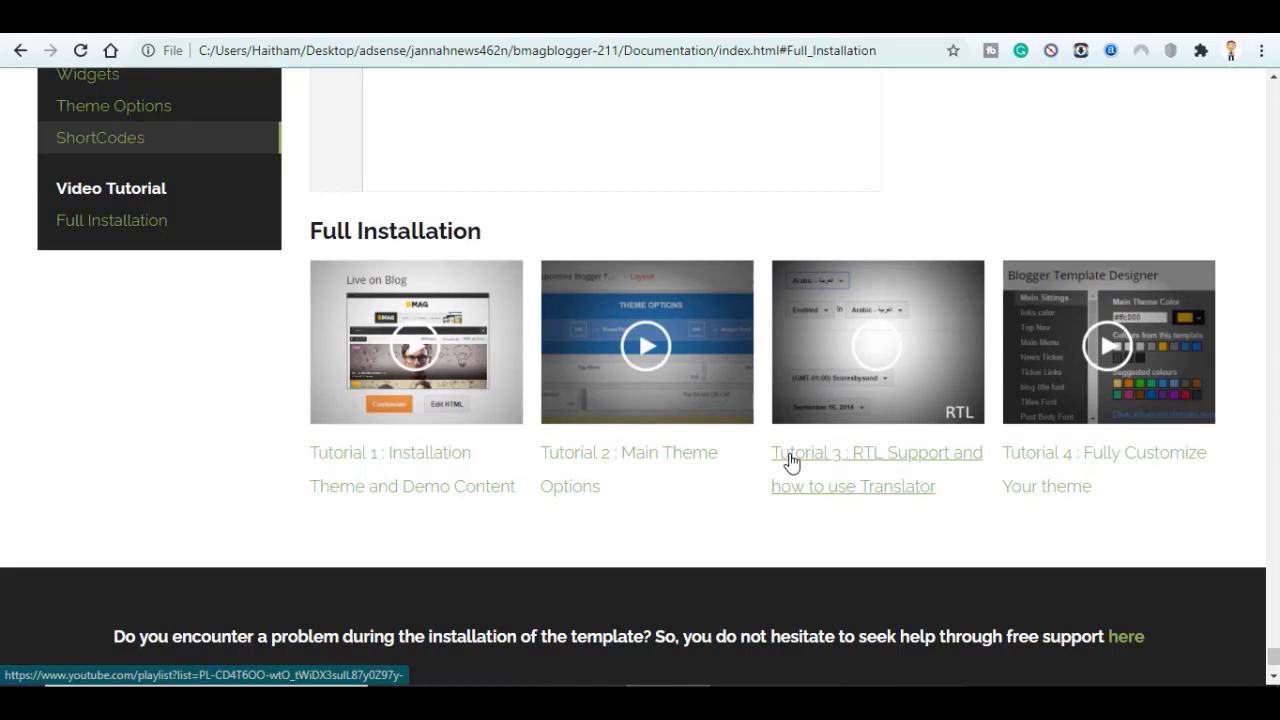
drag(1273, 656, 1273, 345)
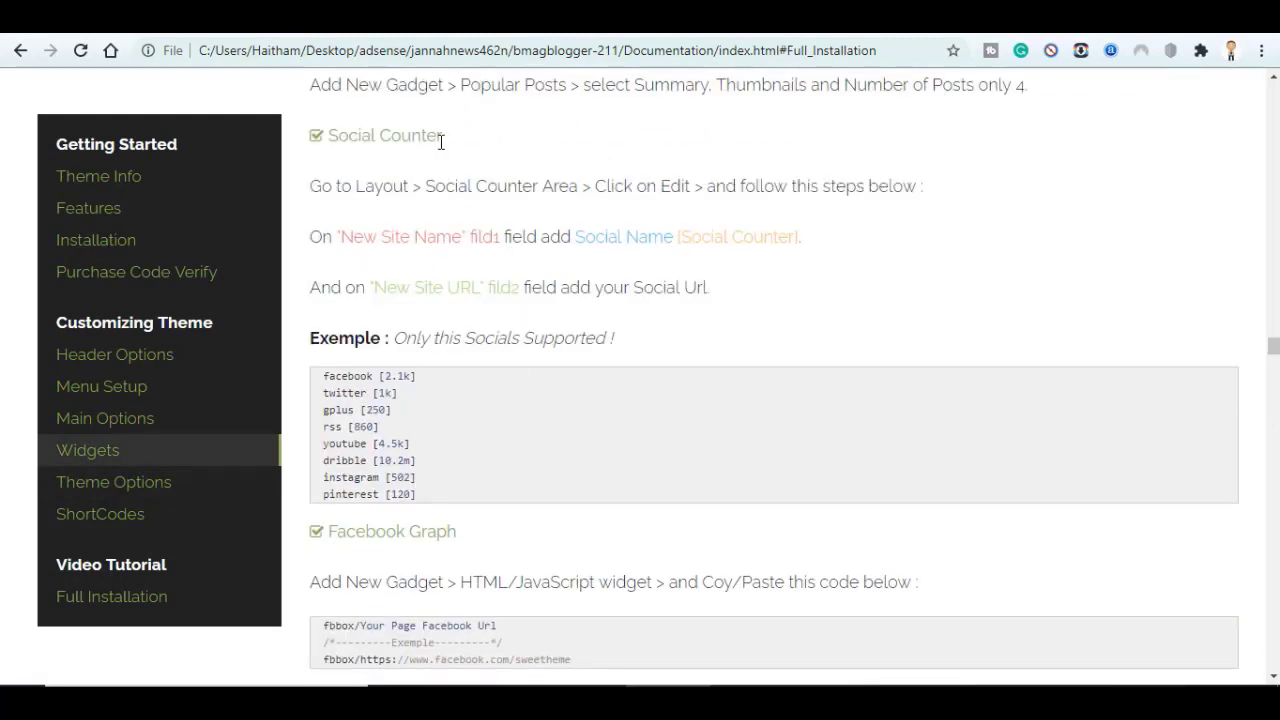
triple_click(363, 375)
key(ctrl+c)
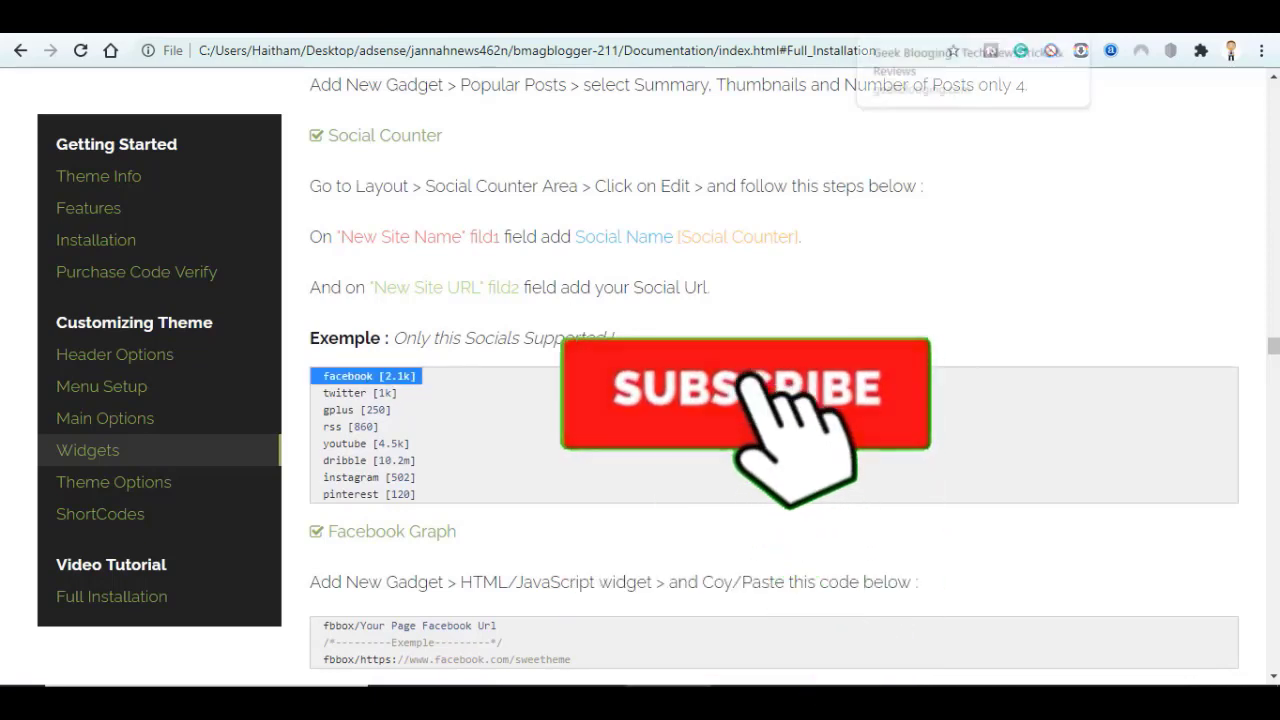
key(alt+Tab)
click(1236, 262)
key(ctrl+v)
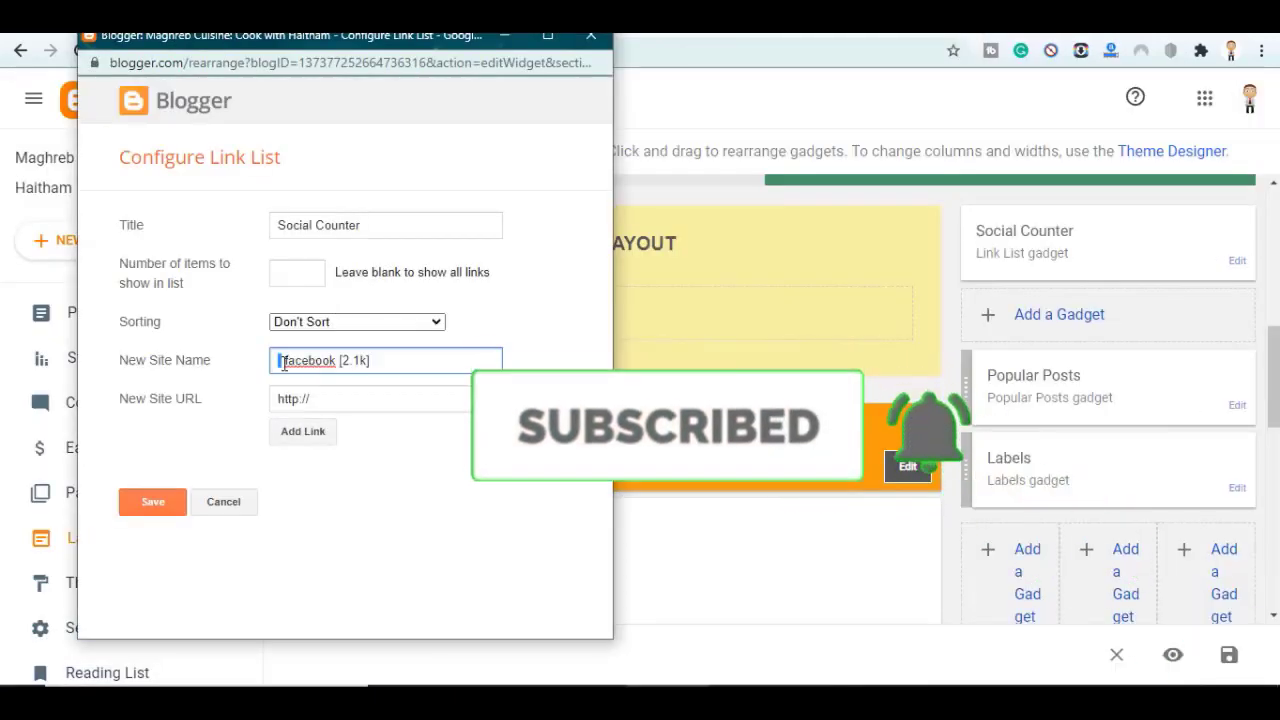
click(349, 398)
text(www.facebook.com/geekblogging)
click(303, 431)
key(alt+Tab)
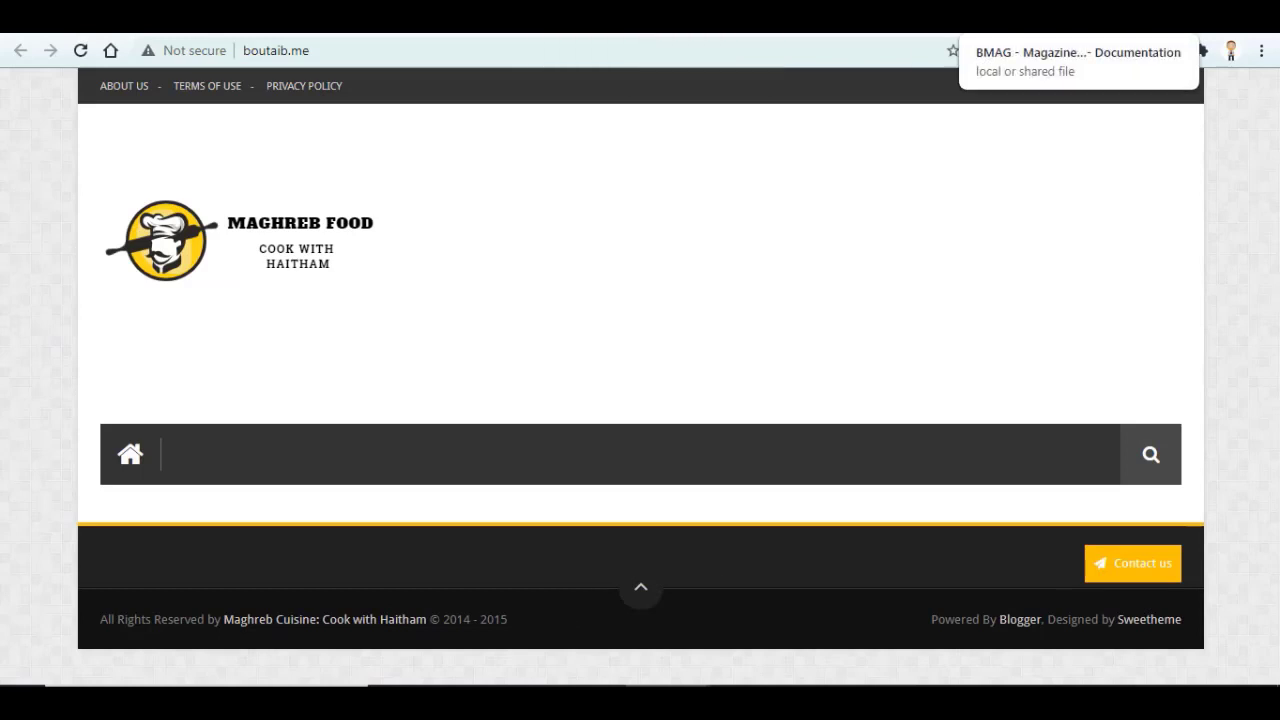
key(alt+Tab)
Step: Add a youtube Social Counter link from the example, changing its count to 18
drag(408, 443, 313, 443)
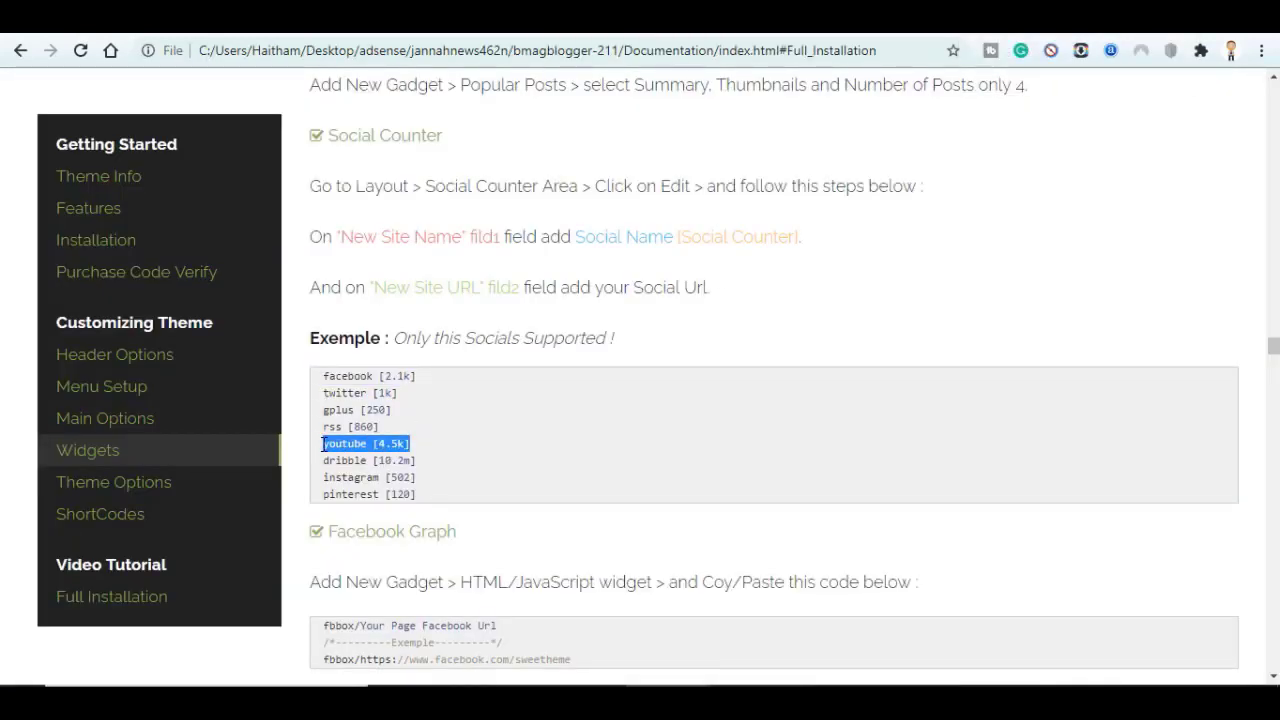
key(ctrl+c)
key(alt+Tab)
key(ctrl+v)
click(333, 399)
text(www)
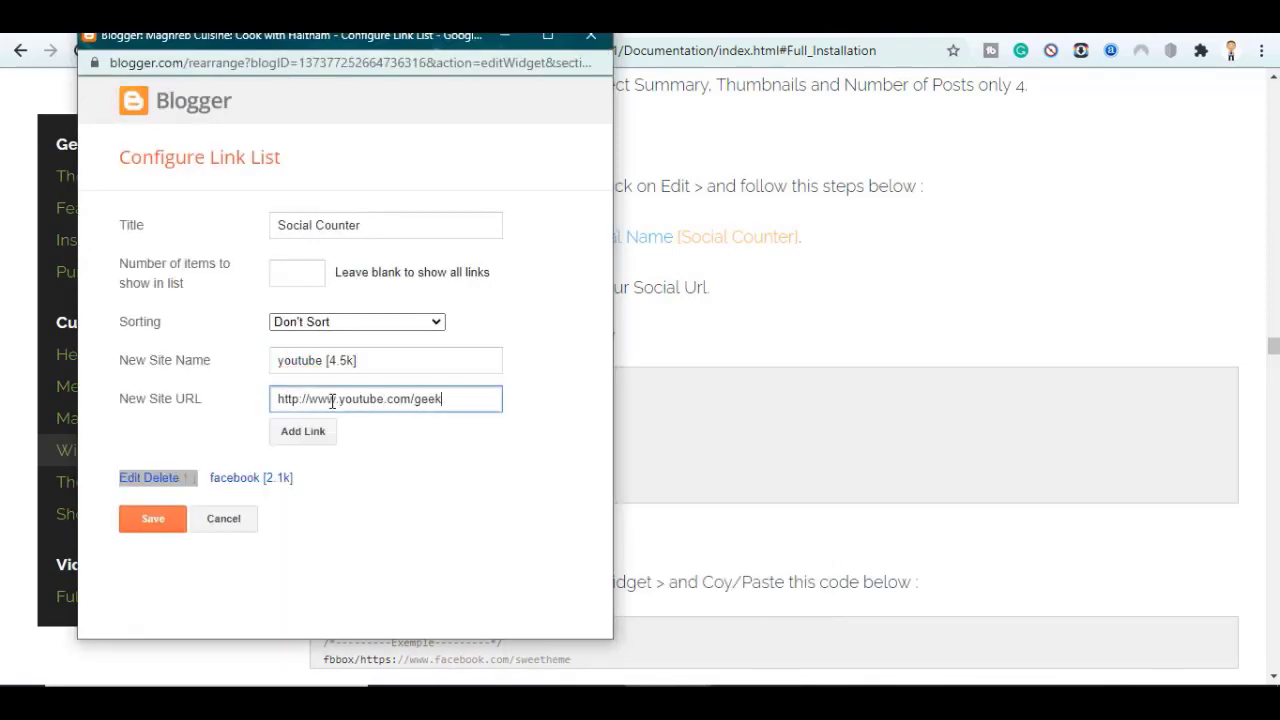
text(gging)
click(333, 361)
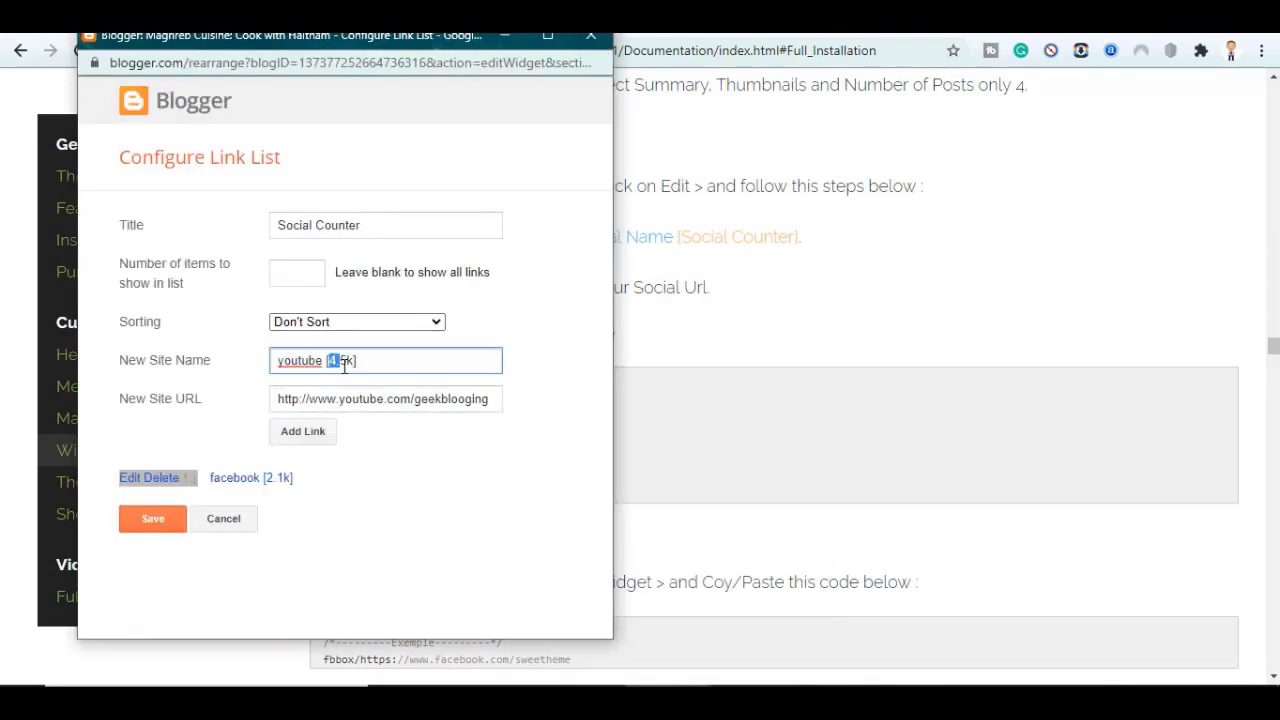
text(18)
click(299, 438)
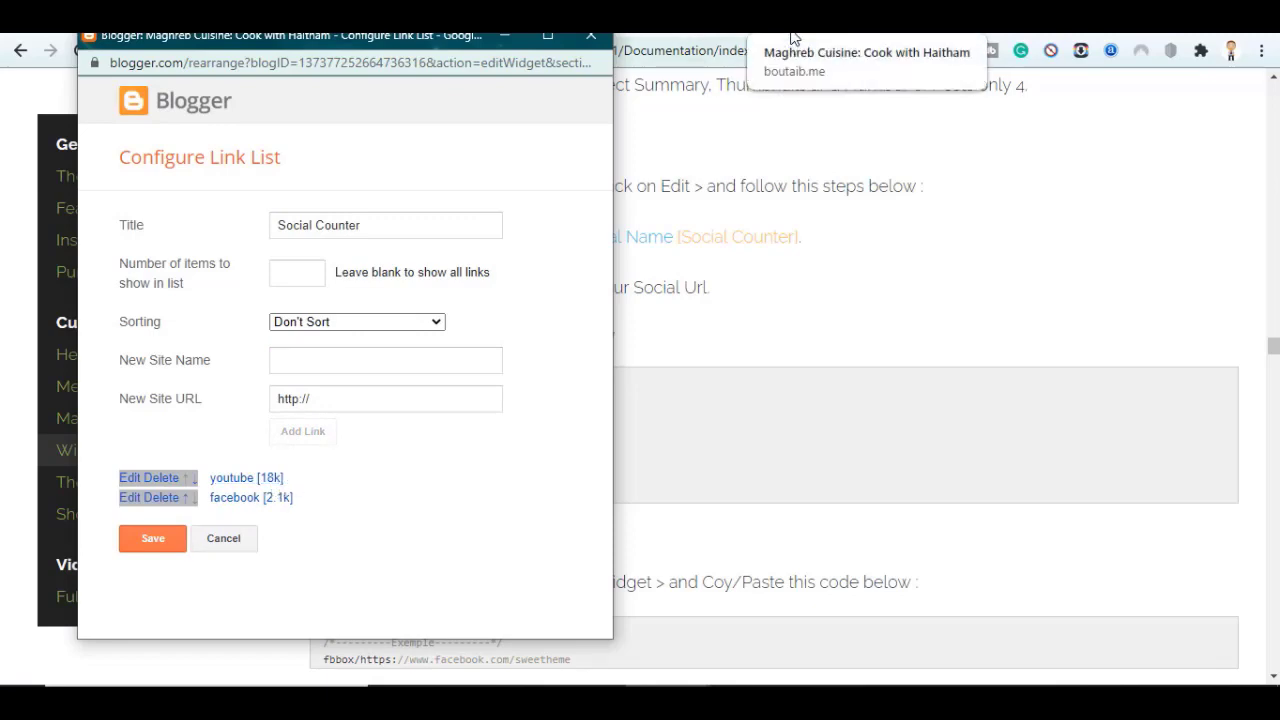
Step: Add the twitter [1k] link and save the Social Counter link list
click(729, 263)
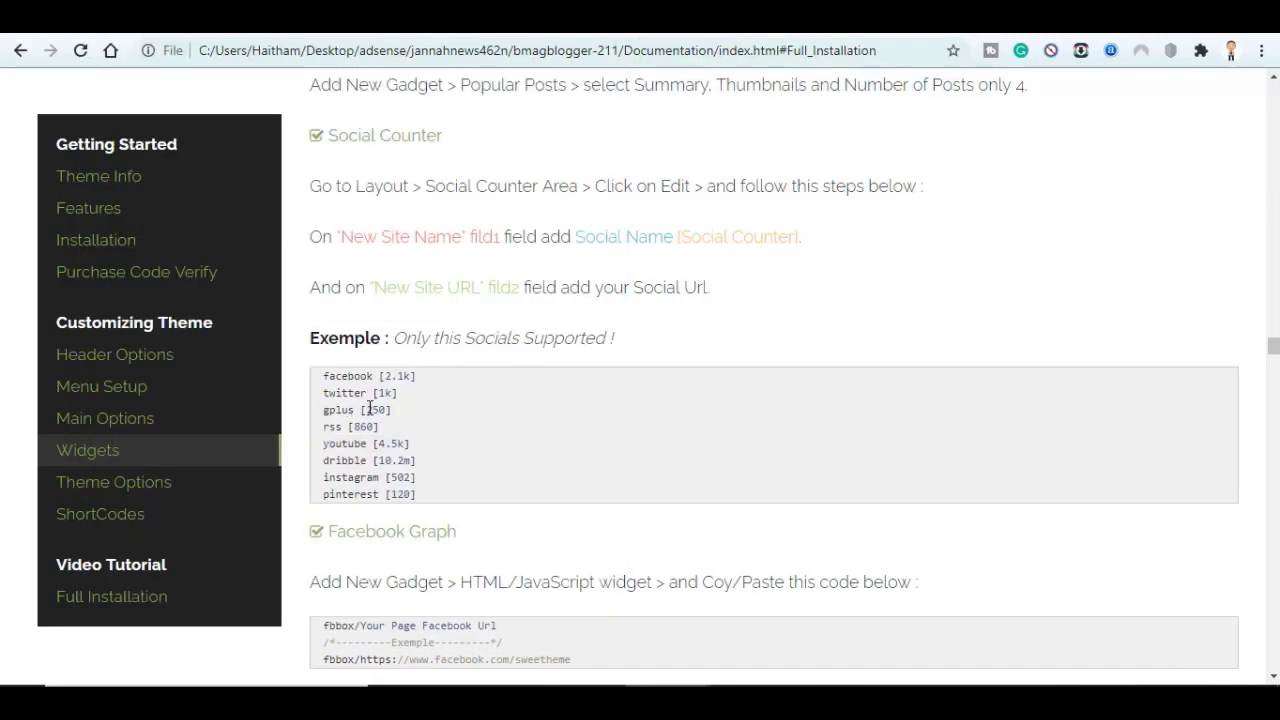
drag(397, 394, 319, 393)
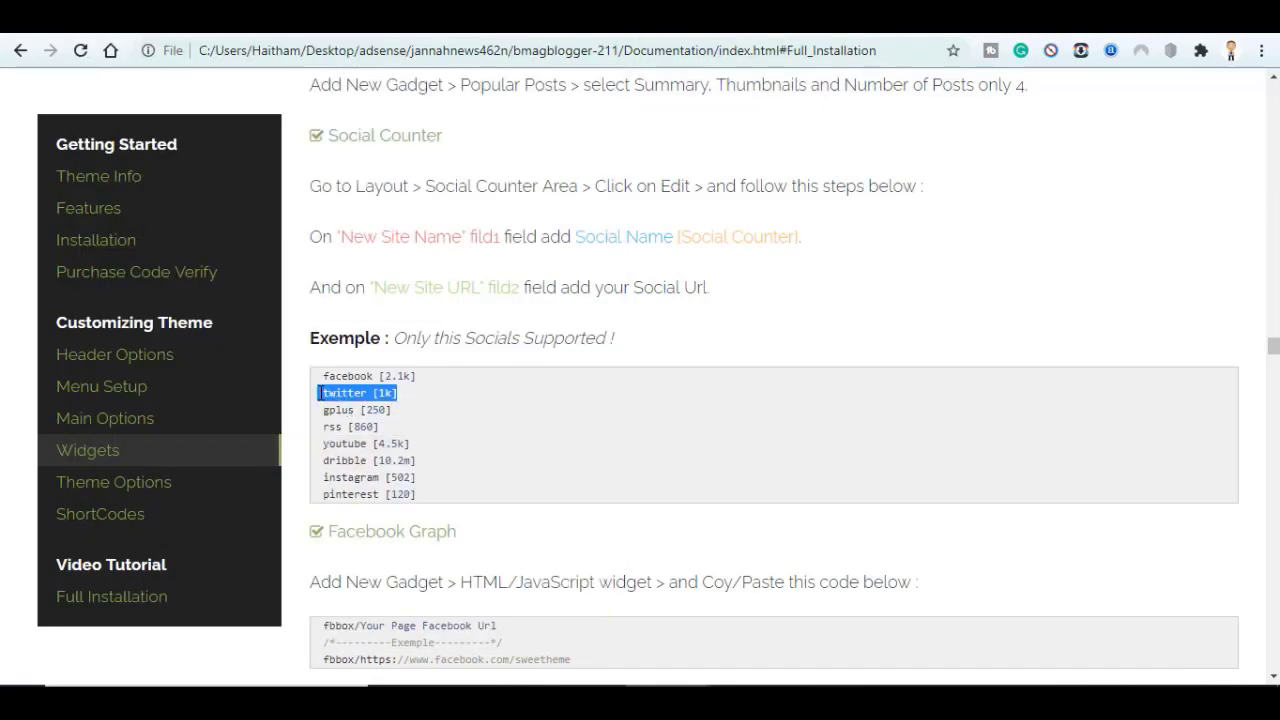
click(319, 393)
drag(325, 393, 399, 394)
key(alt+Tab)
click(303, 431)
click(152, 561)
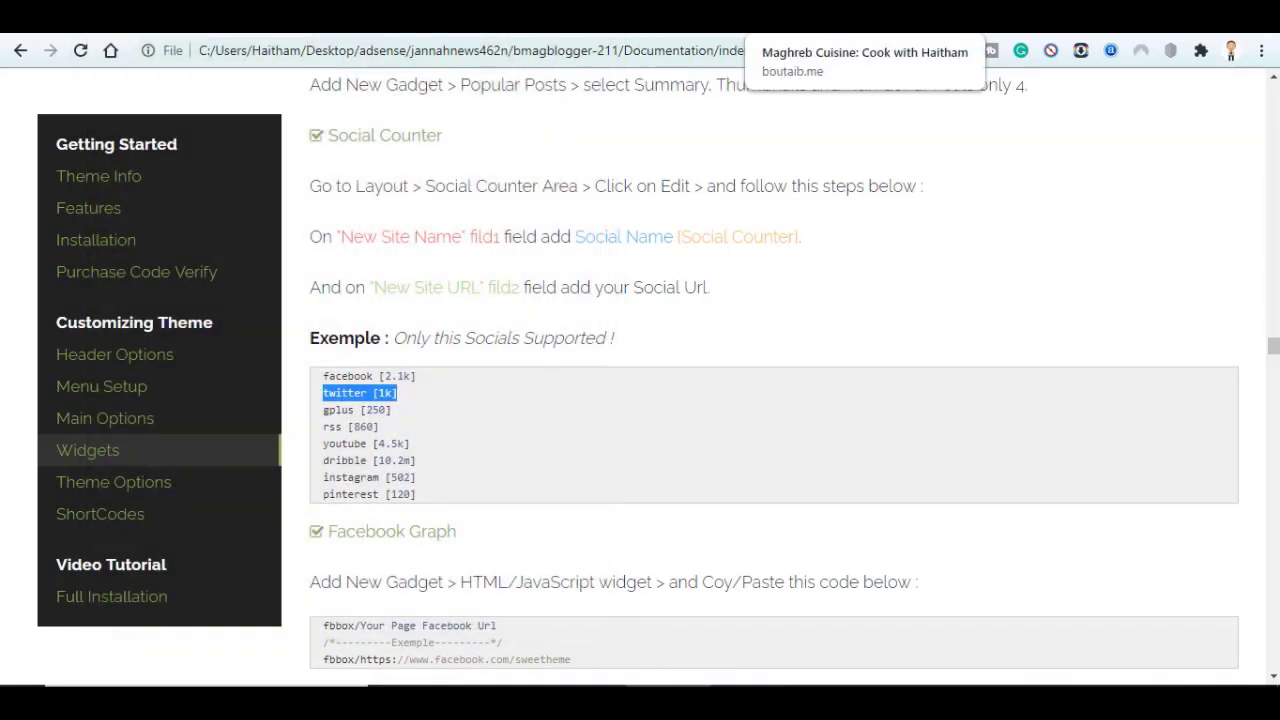
click(770, 20)
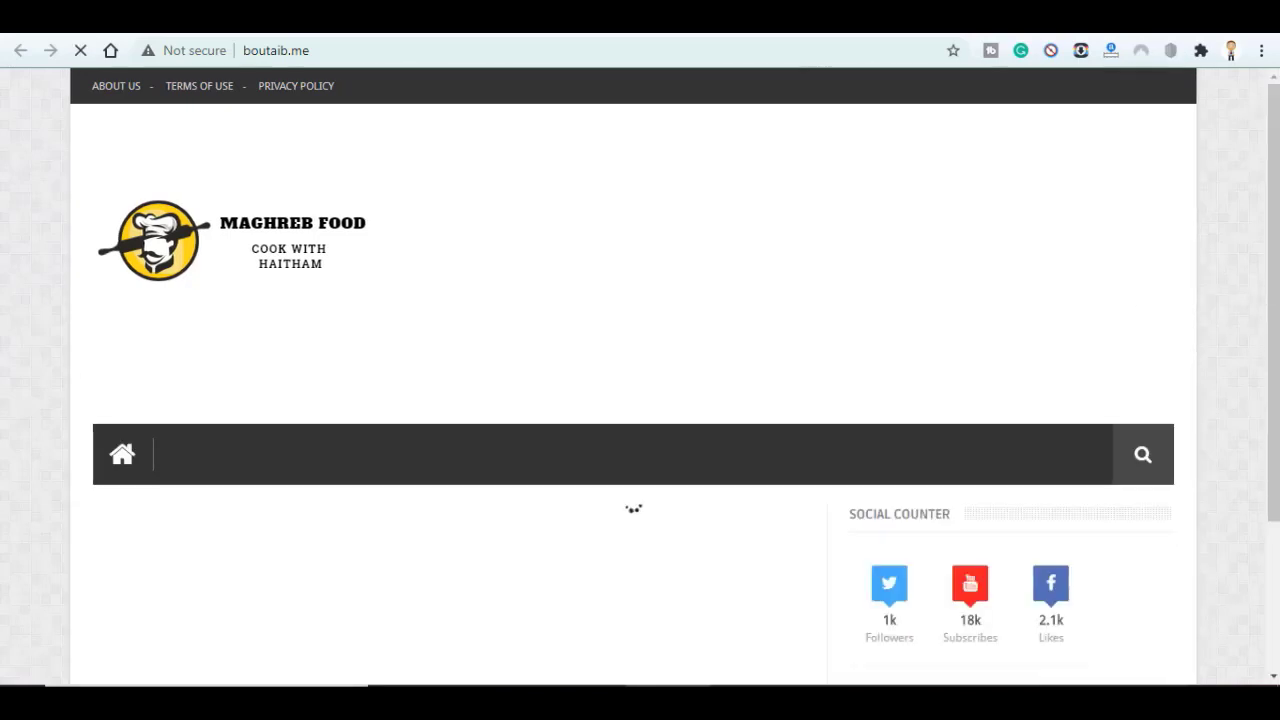
Step: Scroll the live boutaib.me blog to review the Social Counter and Popular Posts
scroll(1275, 335, down, 1)
scroll(1275, 335, down, 1)
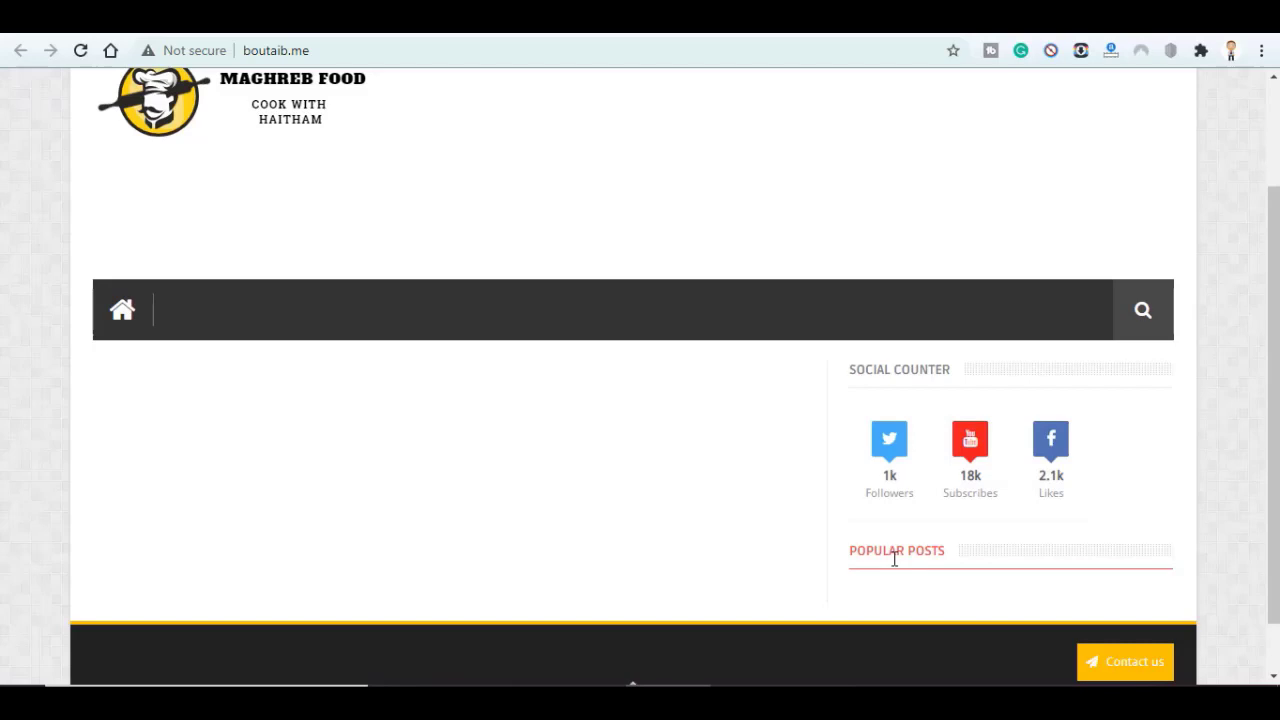
scroll(894, 560, up, 3)
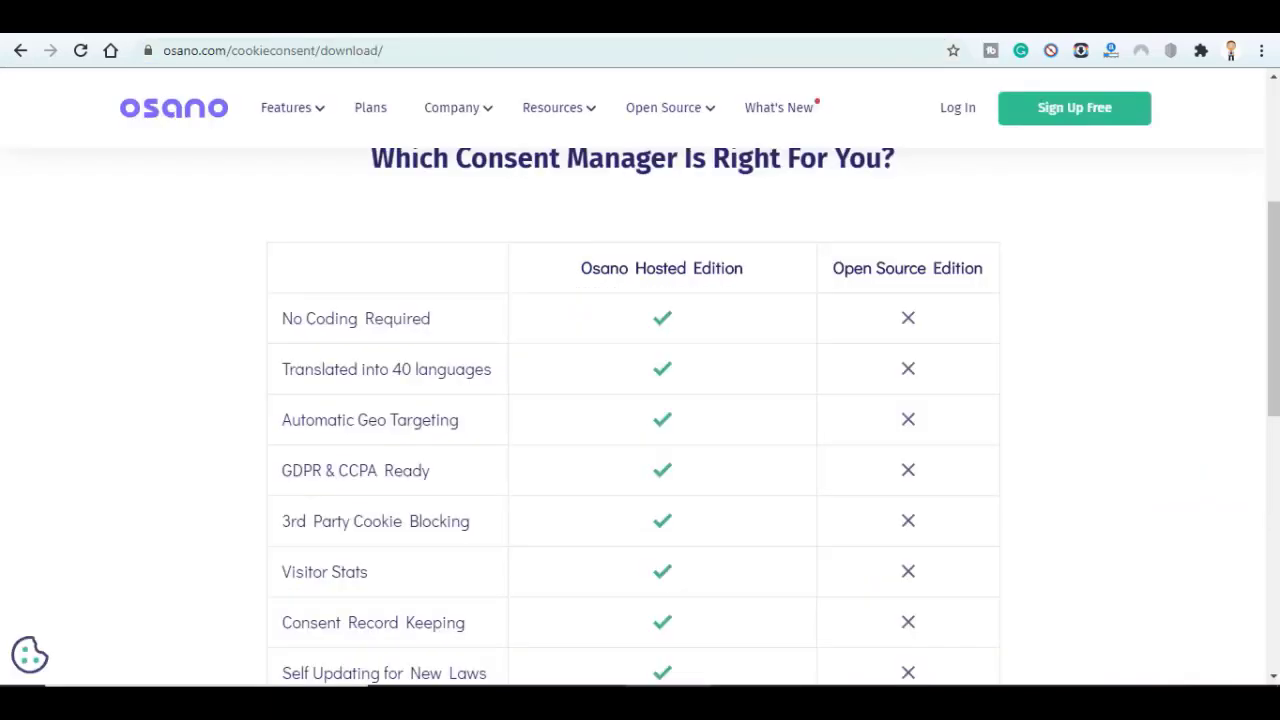
Step: Open the open-source banner configurator and review position, layout and palette options
scroll(1275, 440, up, 1)
scroll(1275, 440, up, 3)
scroll(1275, 440, down, 3)
scroll(1275, 440, down, 5)
scroll(1275, 445, down, 3)
scroll(1275, 445, up, 3)
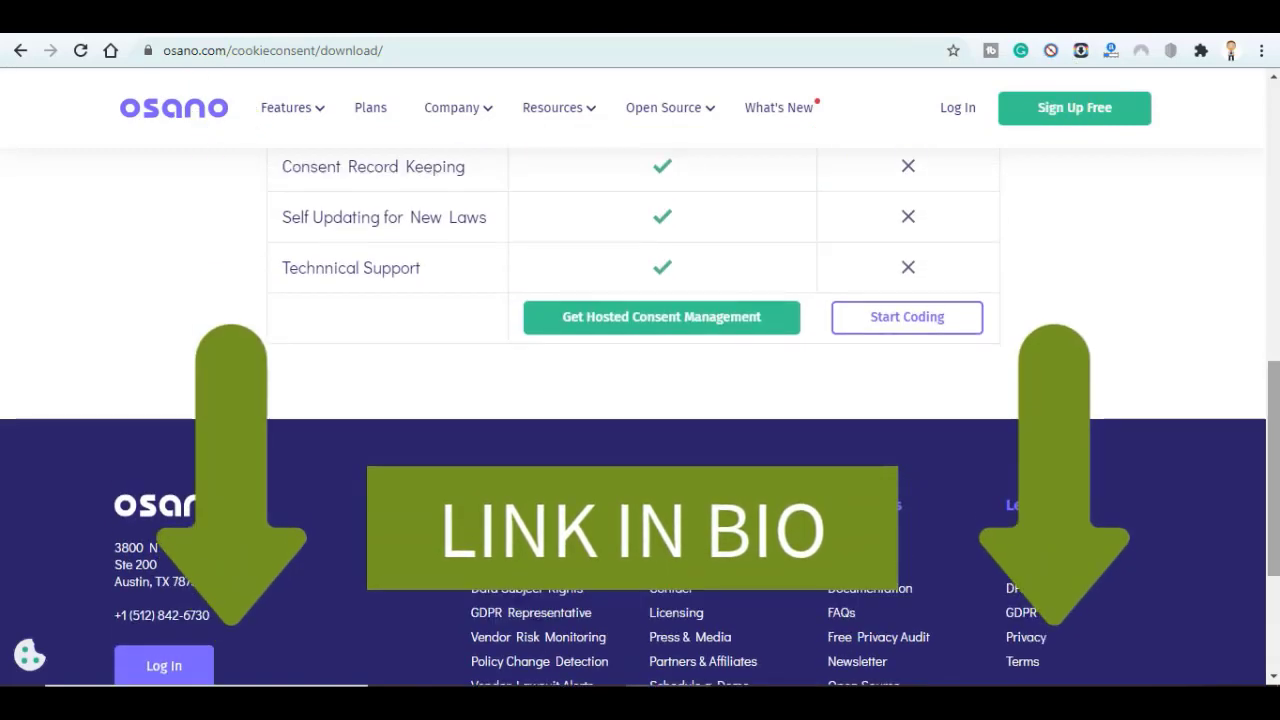
click(886, 318)
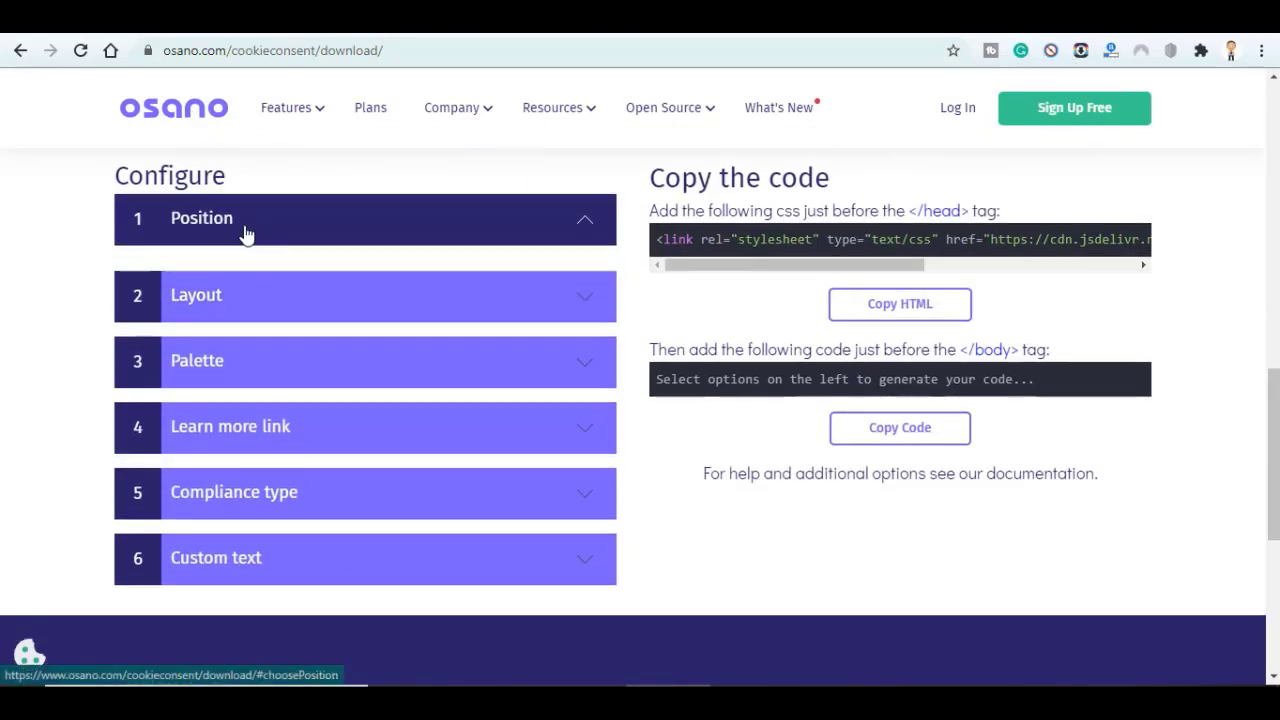
click(246, 234)
click(194, 306)
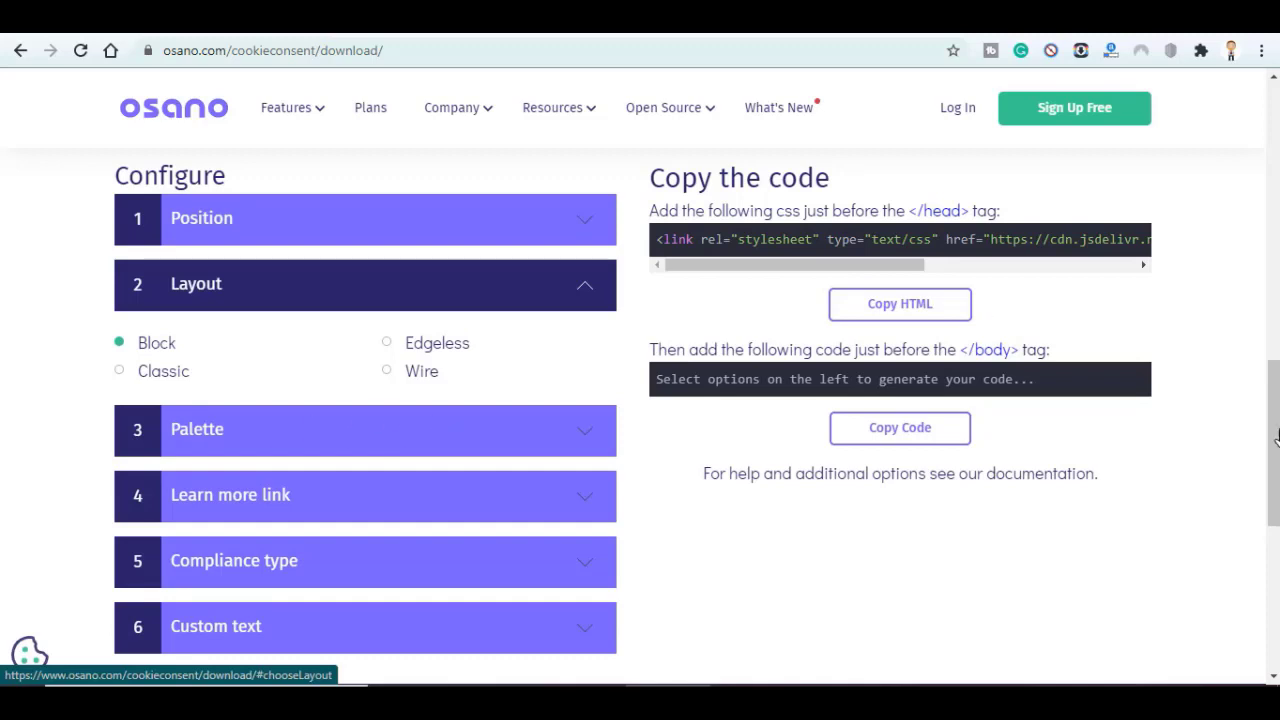
scroll(1276, 437, down, 1)
click(590, 325)
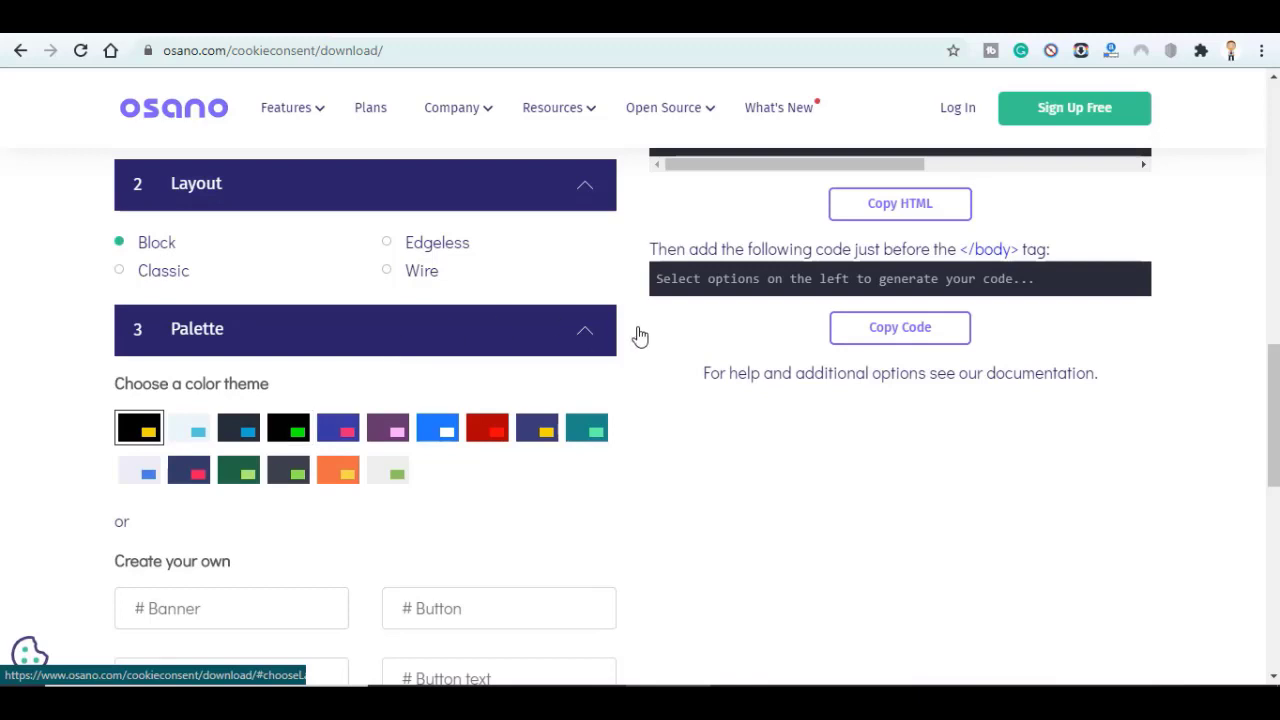
click(530, 345)
click(272, 409)
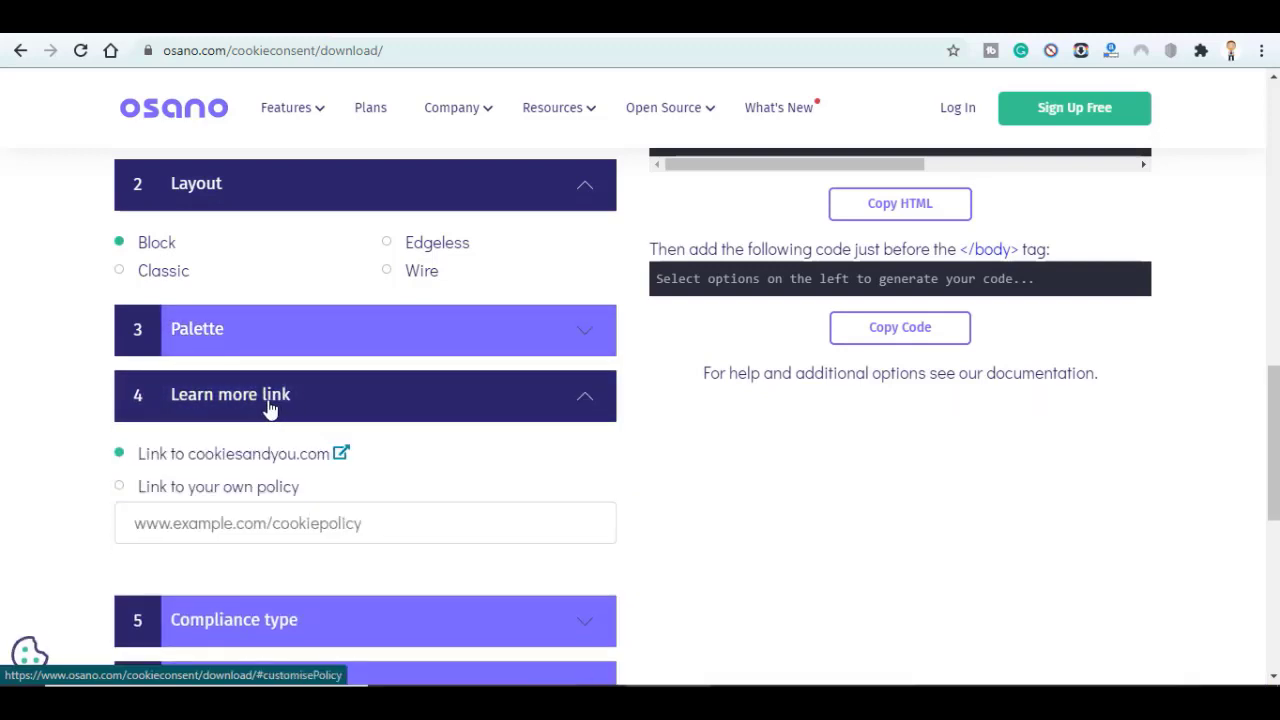
click(232, 492)
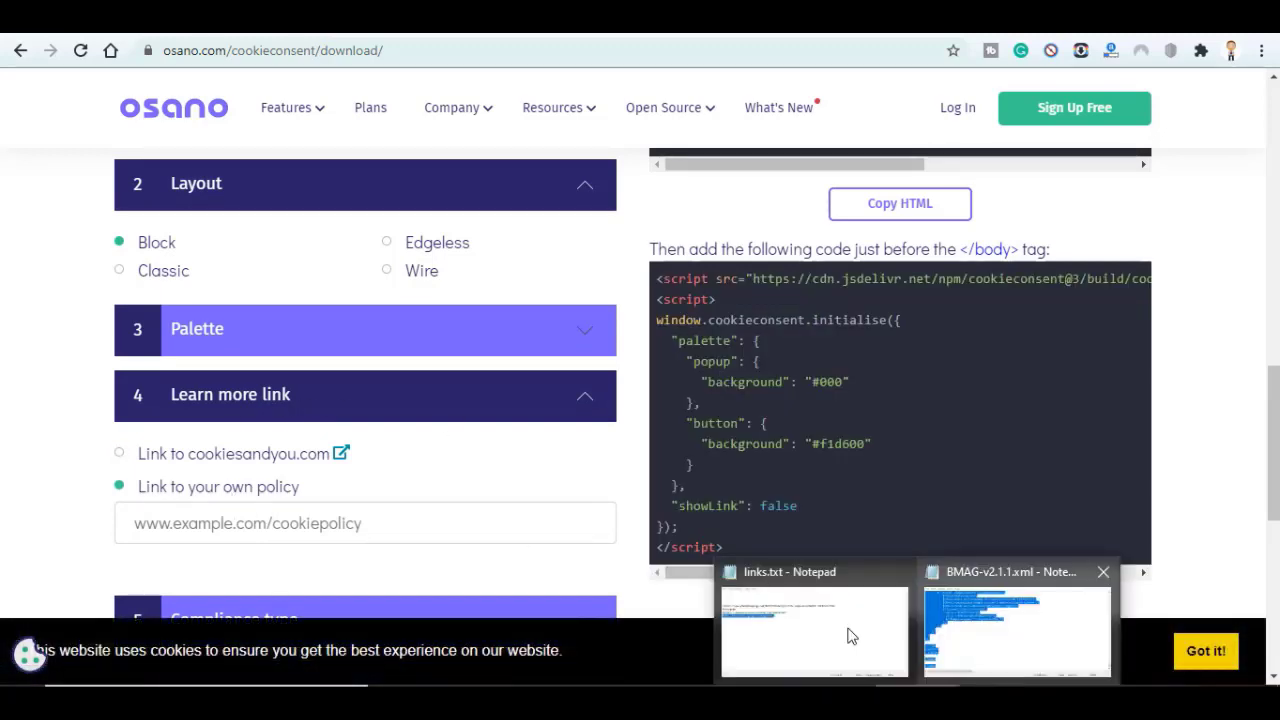
click(849, 636)
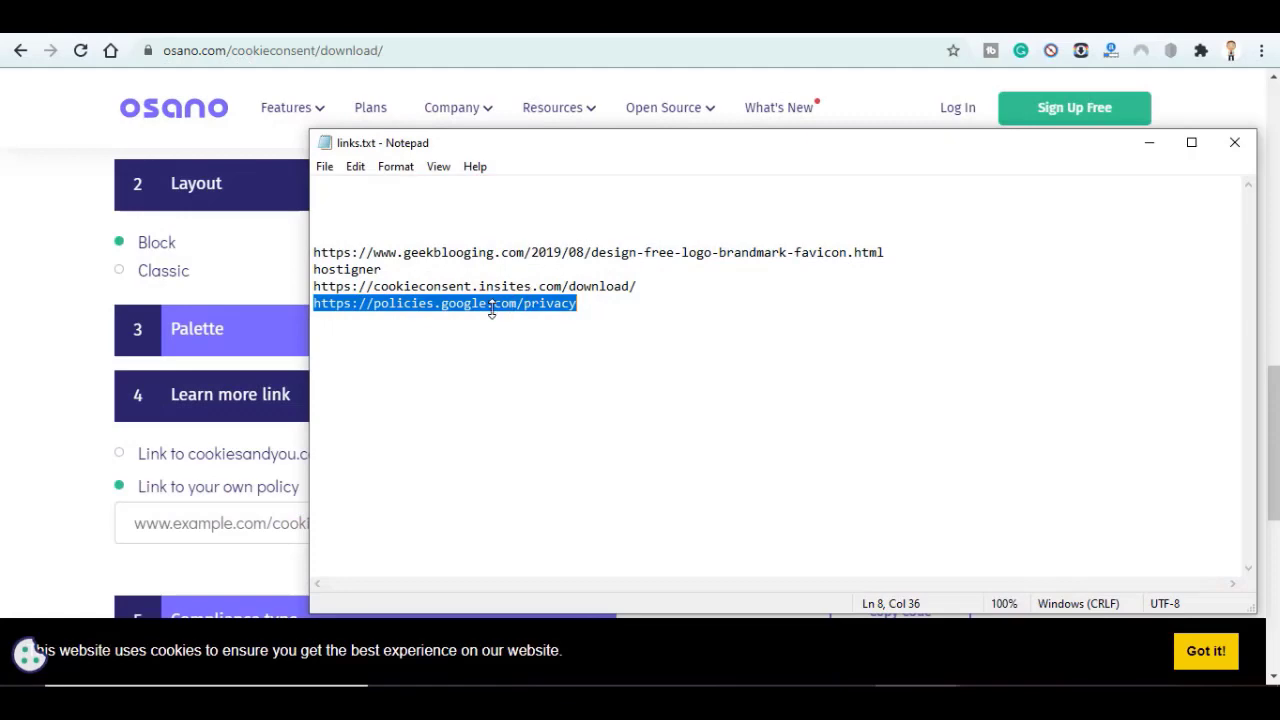
click(190, 514)
text(https://policies.google.com/privacy)
Step: Review compliance type and custom text options, then copy the generated banner code
scroll(330, 380, down, 3)
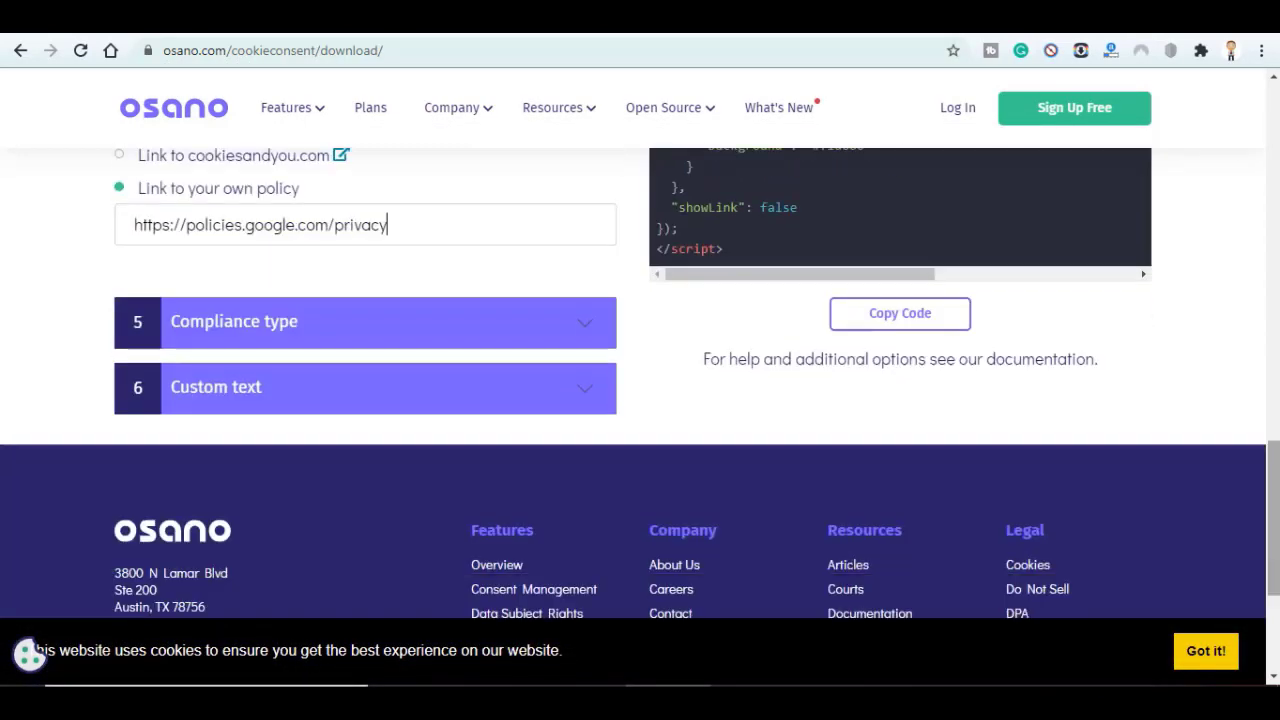
click(267, 328)
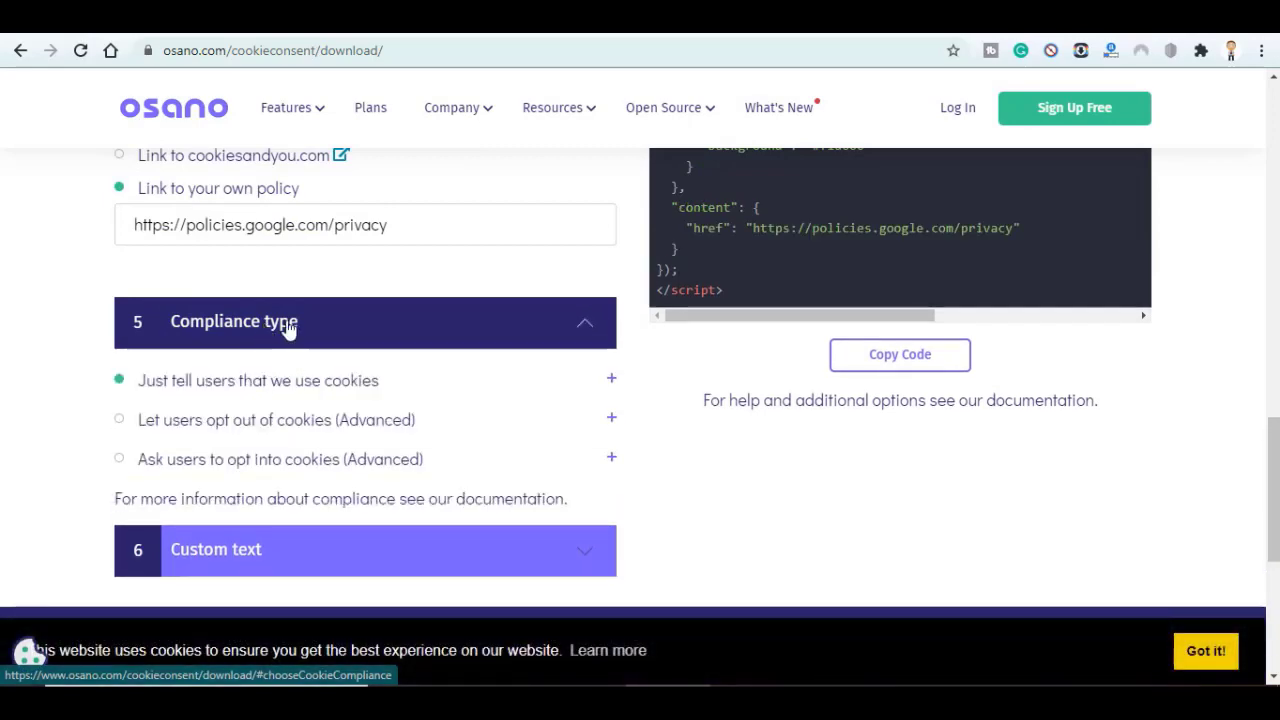
click(255, 545)
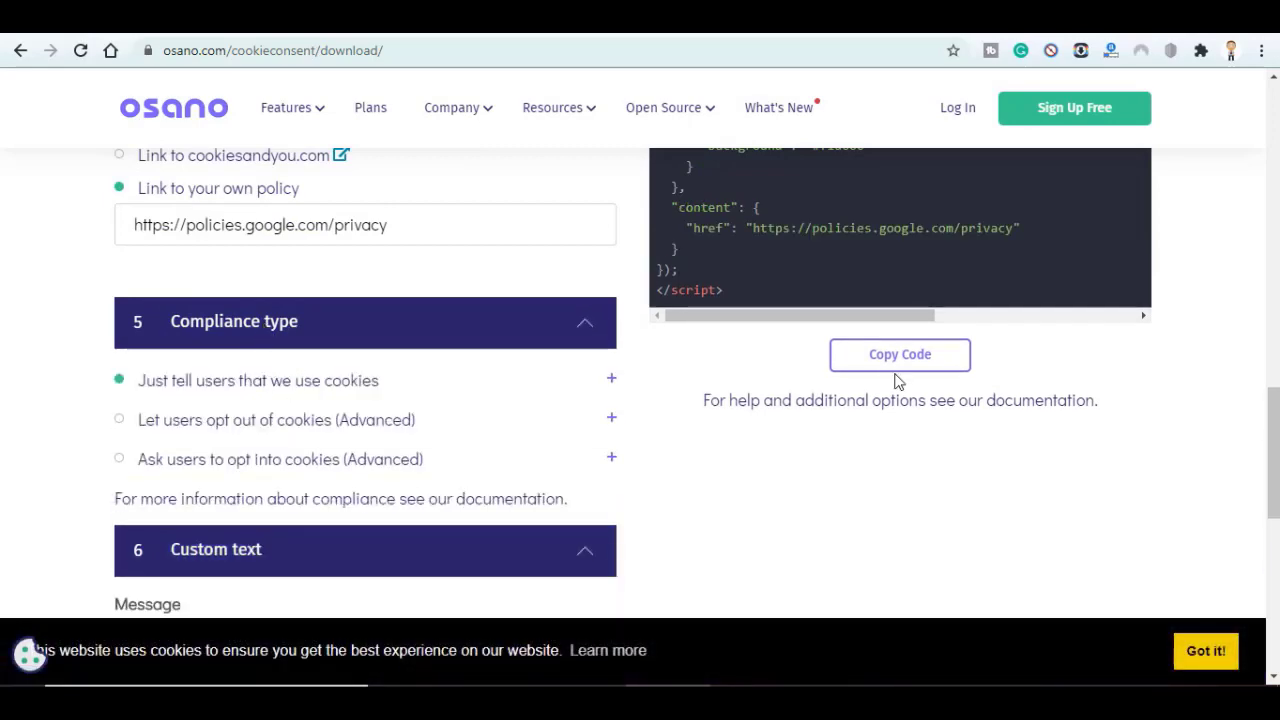
scroll(895, 377, up, 2)
scroll(640, 383, down, 1)
scroll(640, 383, up, 4)
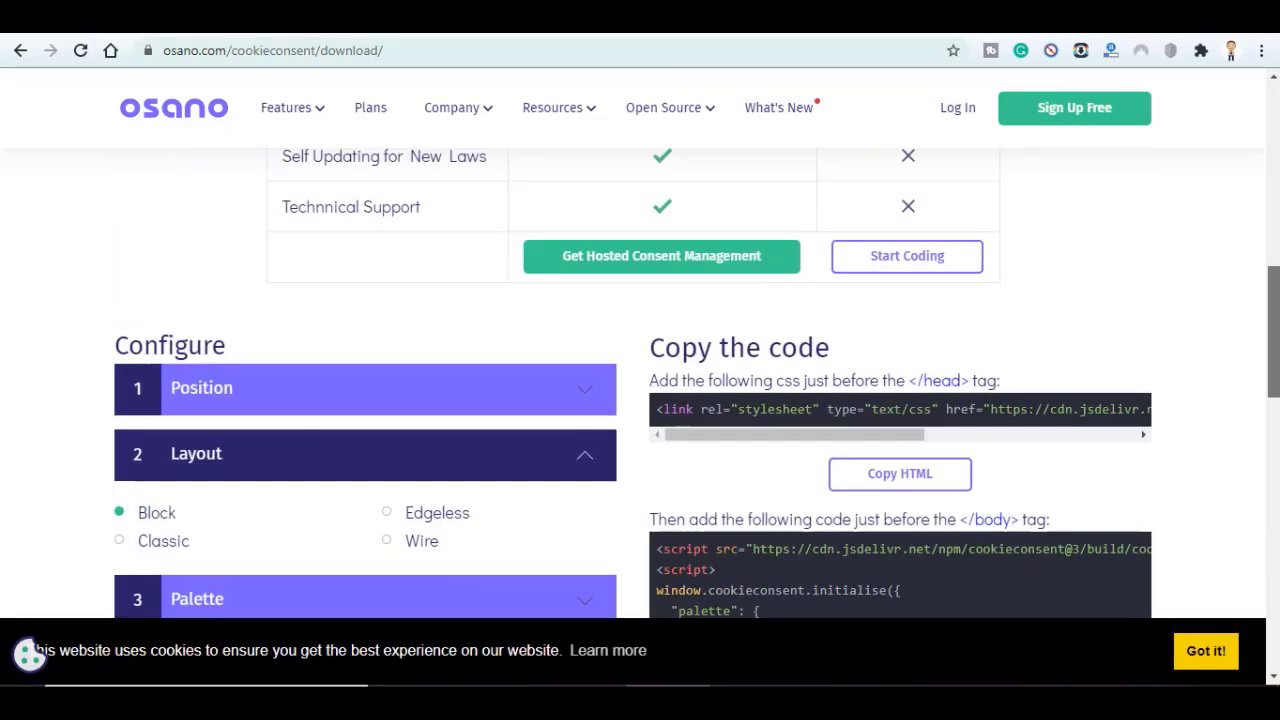
scroll(640, 383, down, 1)
scroll(640, 383, down, 2)
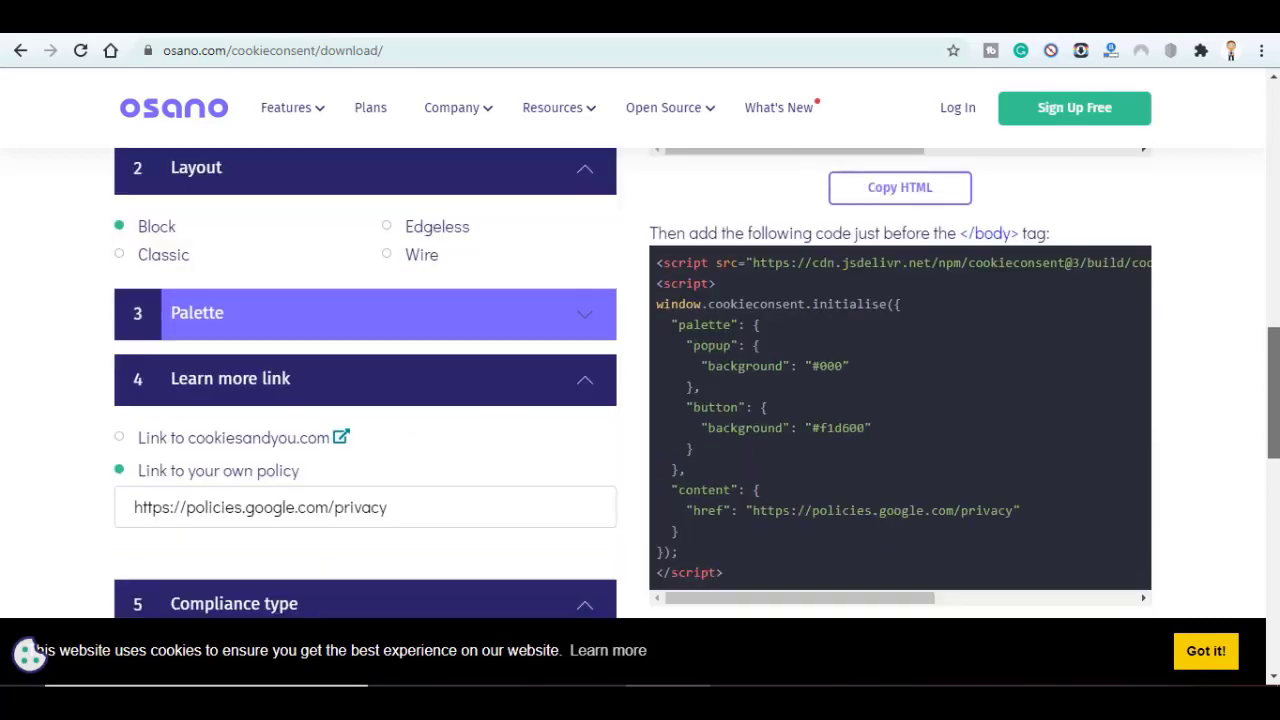
scroll(900, 500, down, 1)
click(895, 501)
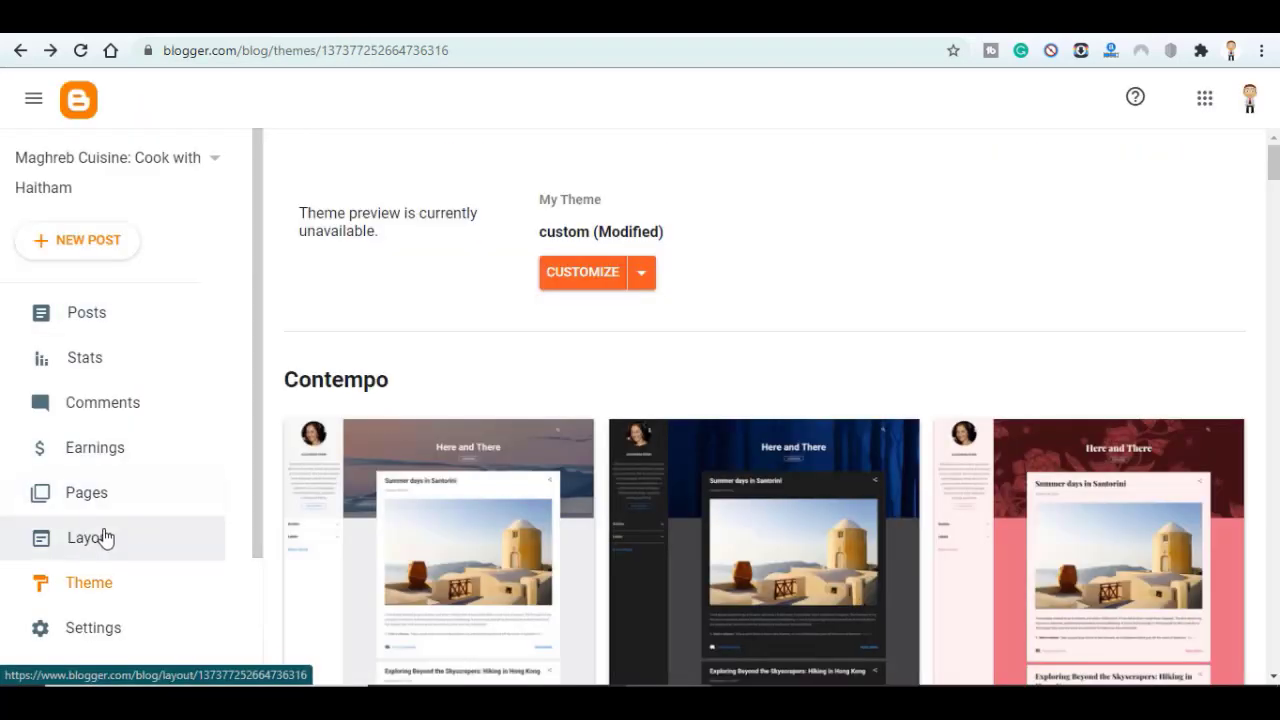
Step: Add an HTML/JavaScript gadget containing the pasted cookie-consent script and save the layout
click(105, 538)
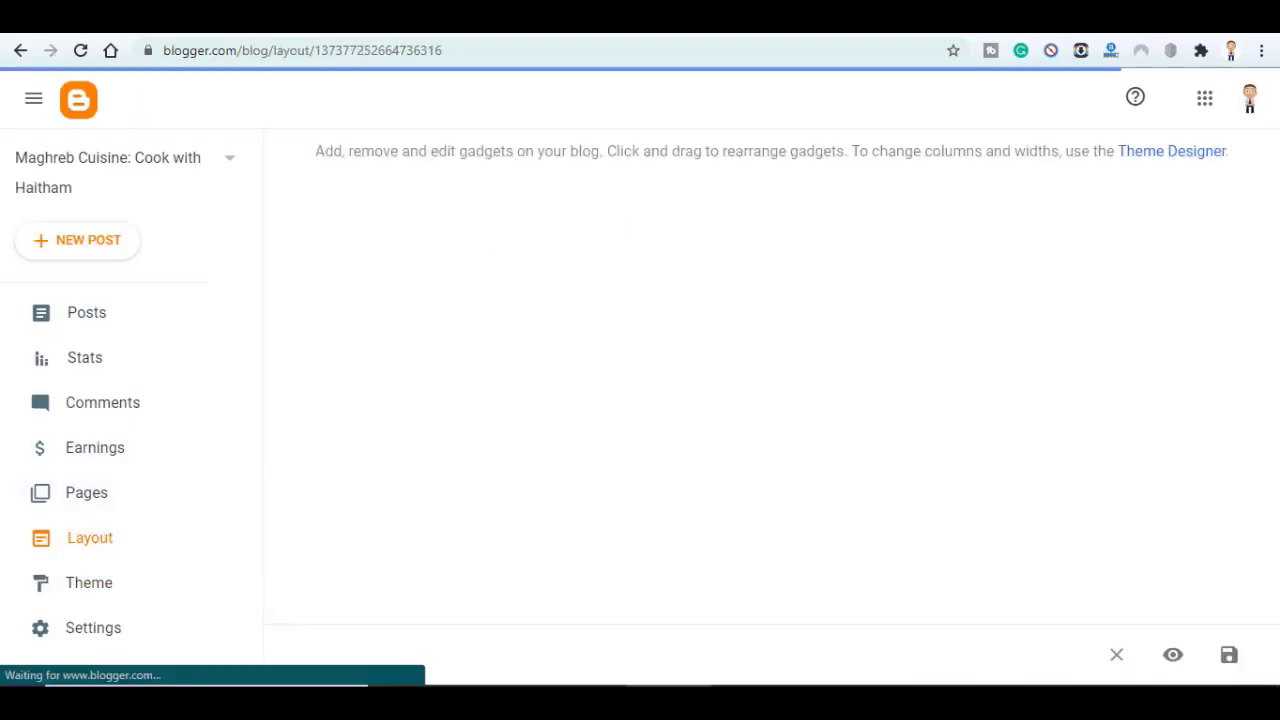
scroll(1160, 383, down, 6)
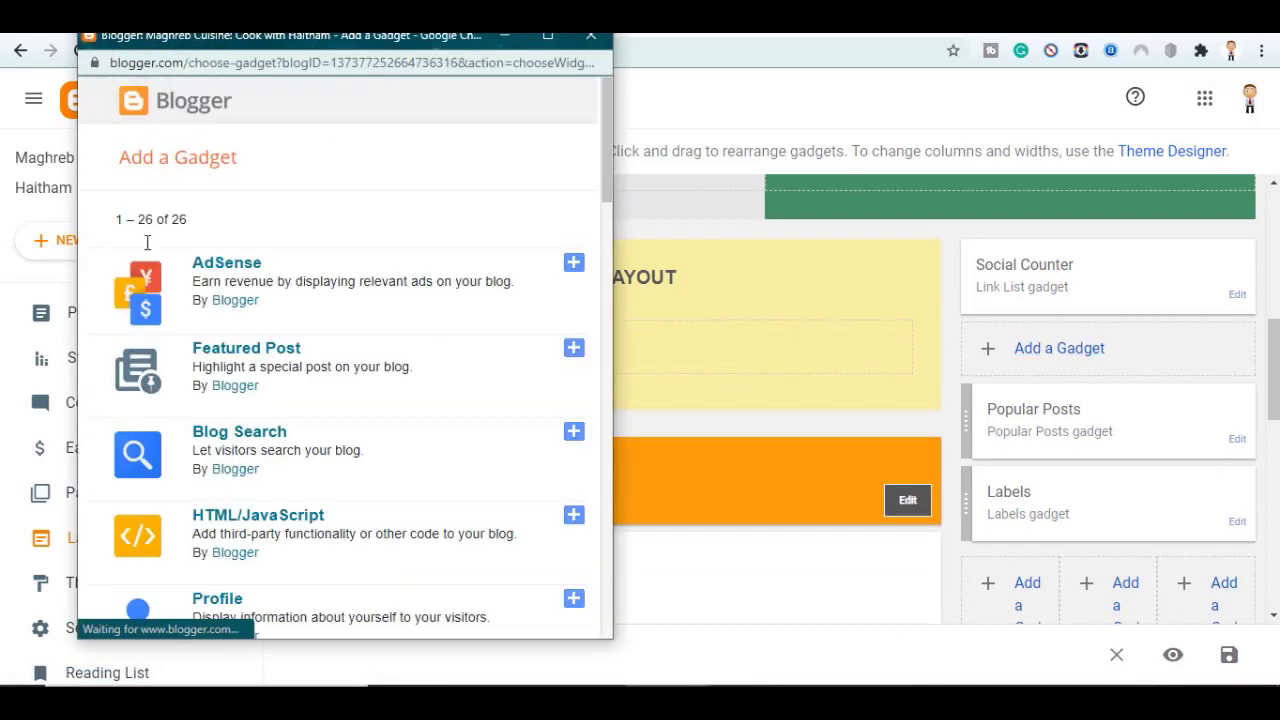
click(285, 526)
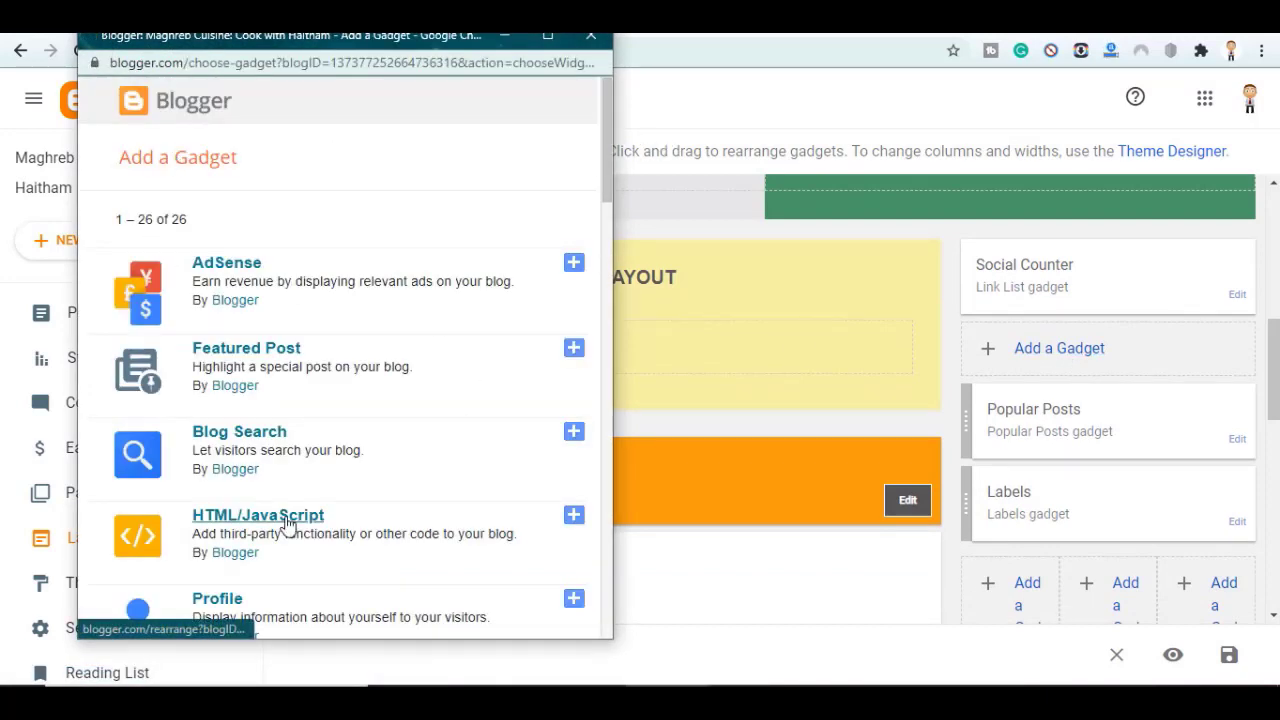
click(371, 403)
key(ctrl+v)
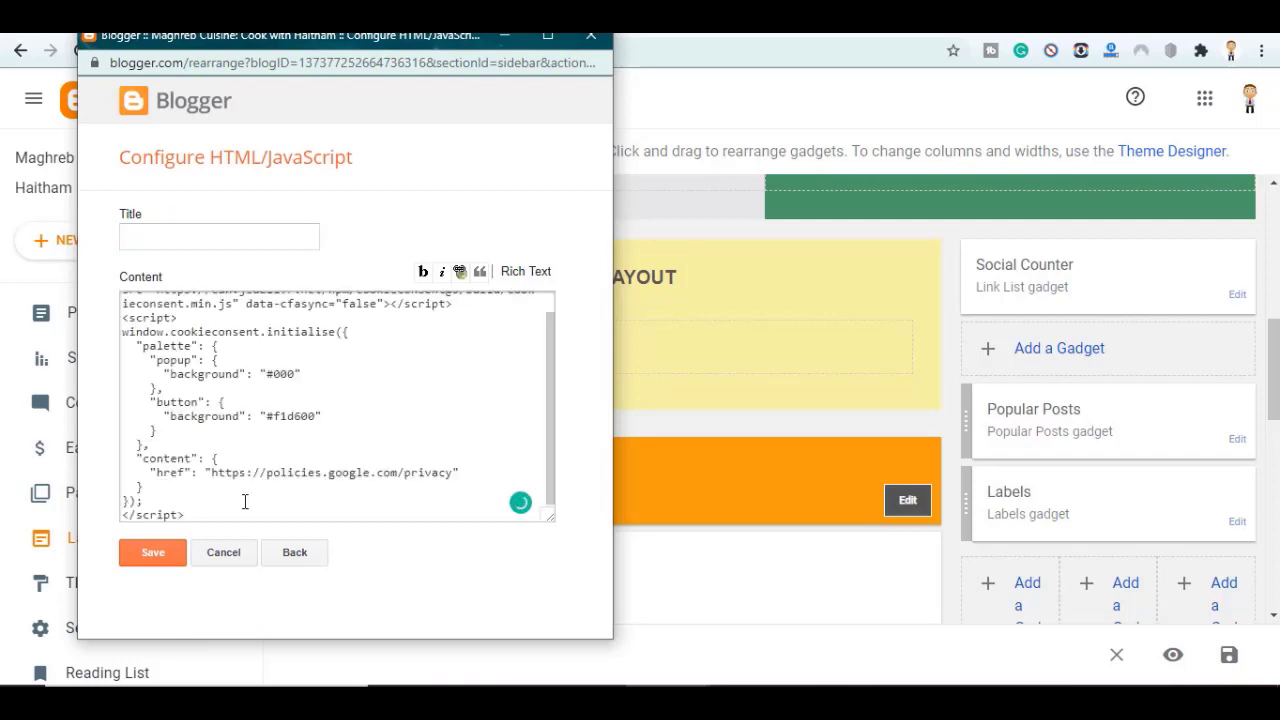
click(175, 553)
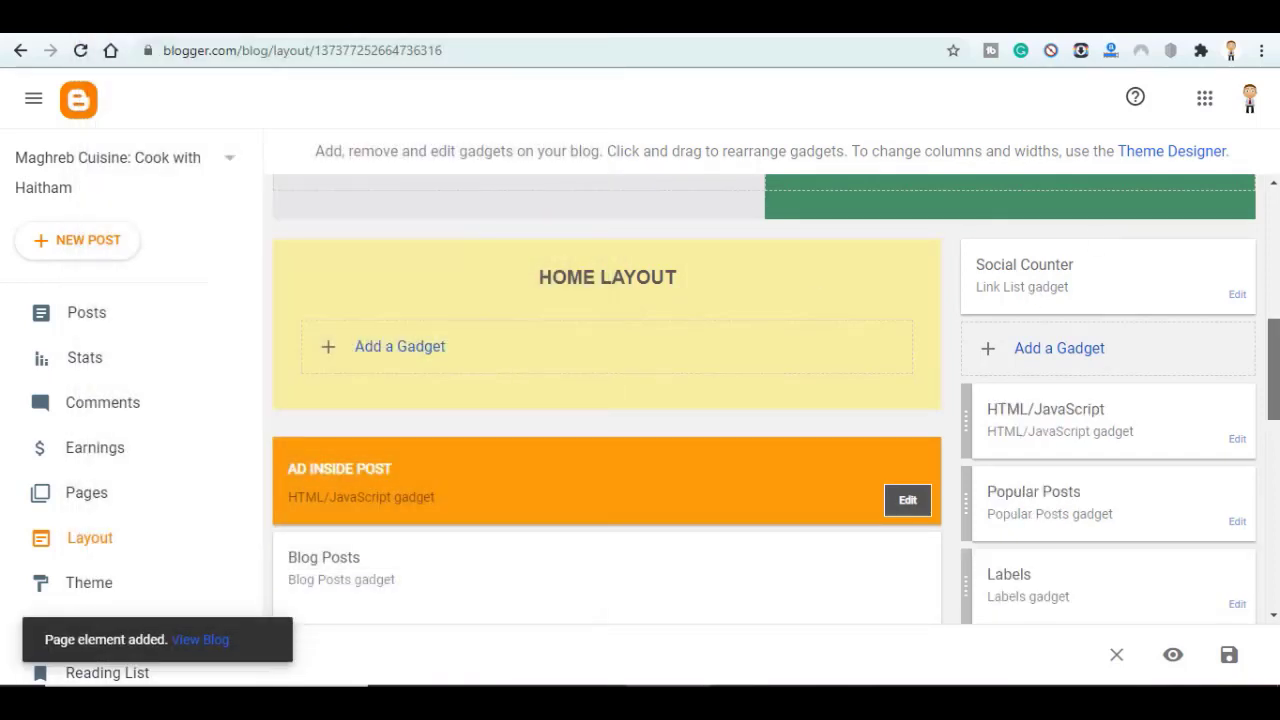
drag(1272, 326, 1271, 196)
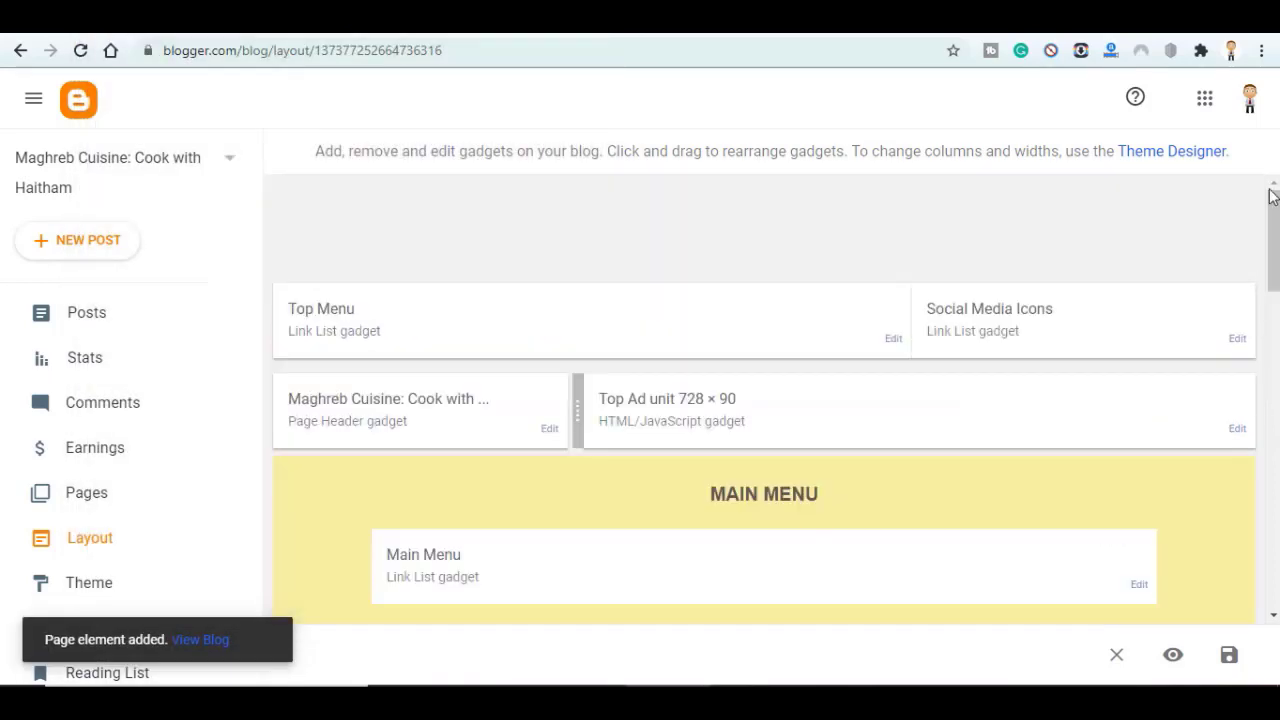
click(1229, 655)
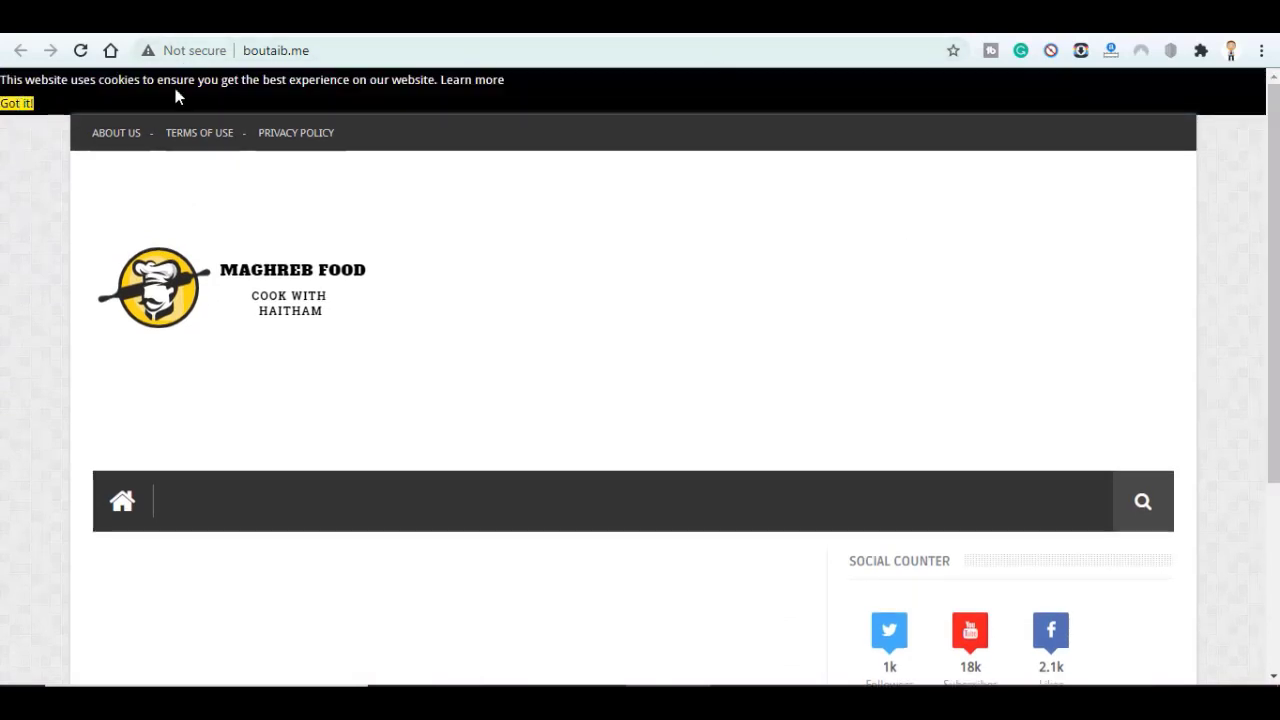
Step: Dismiss the boutaib.me cookie banner with Got it! and scroll the page to confirm it's gone
click(14, 104)
scroll(640, 400, down, 3)
scroll(640, 400, up, 3)
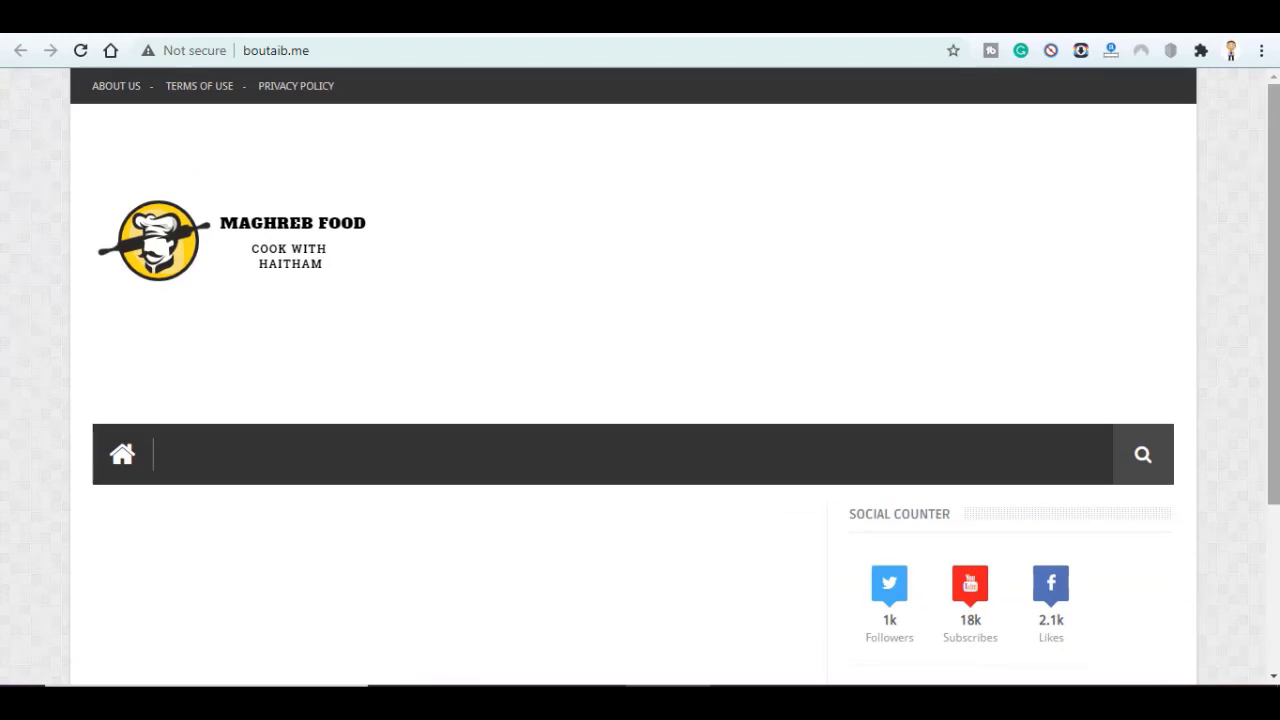
scroll(640, 400, down, 2)
scroll(640, 400, up, 2)
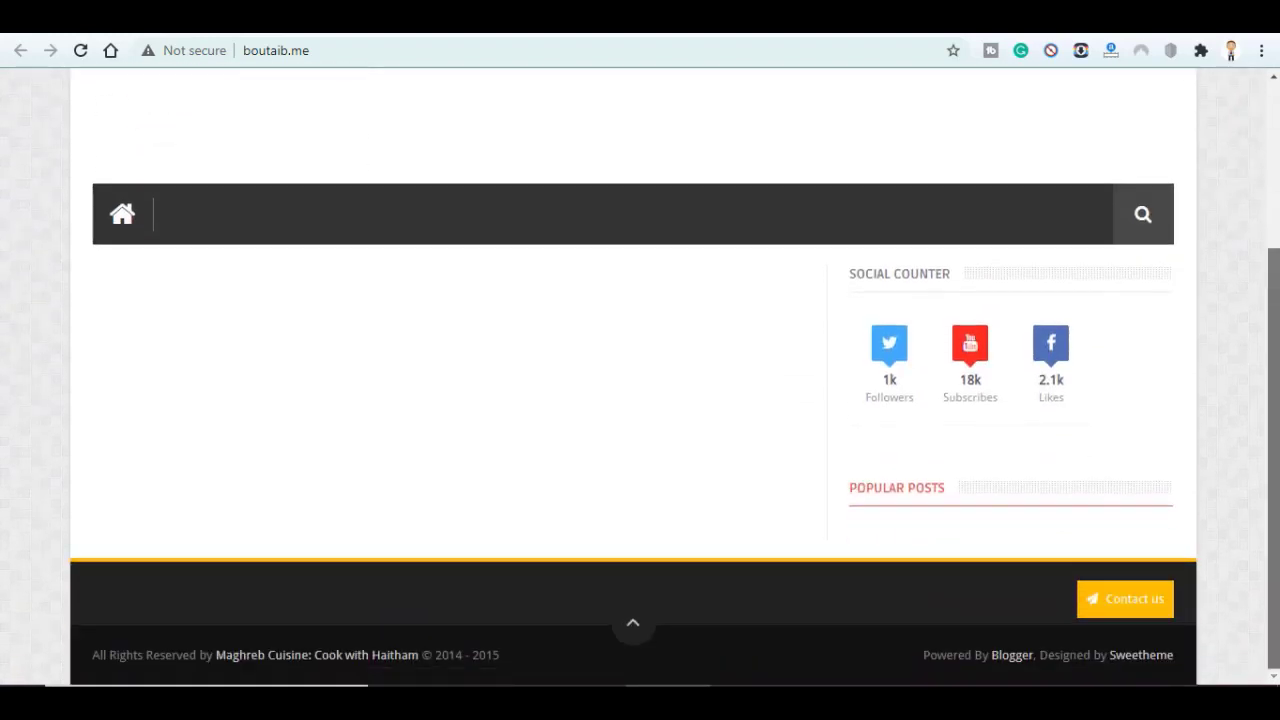
scroll(1272, 172, up, 1)
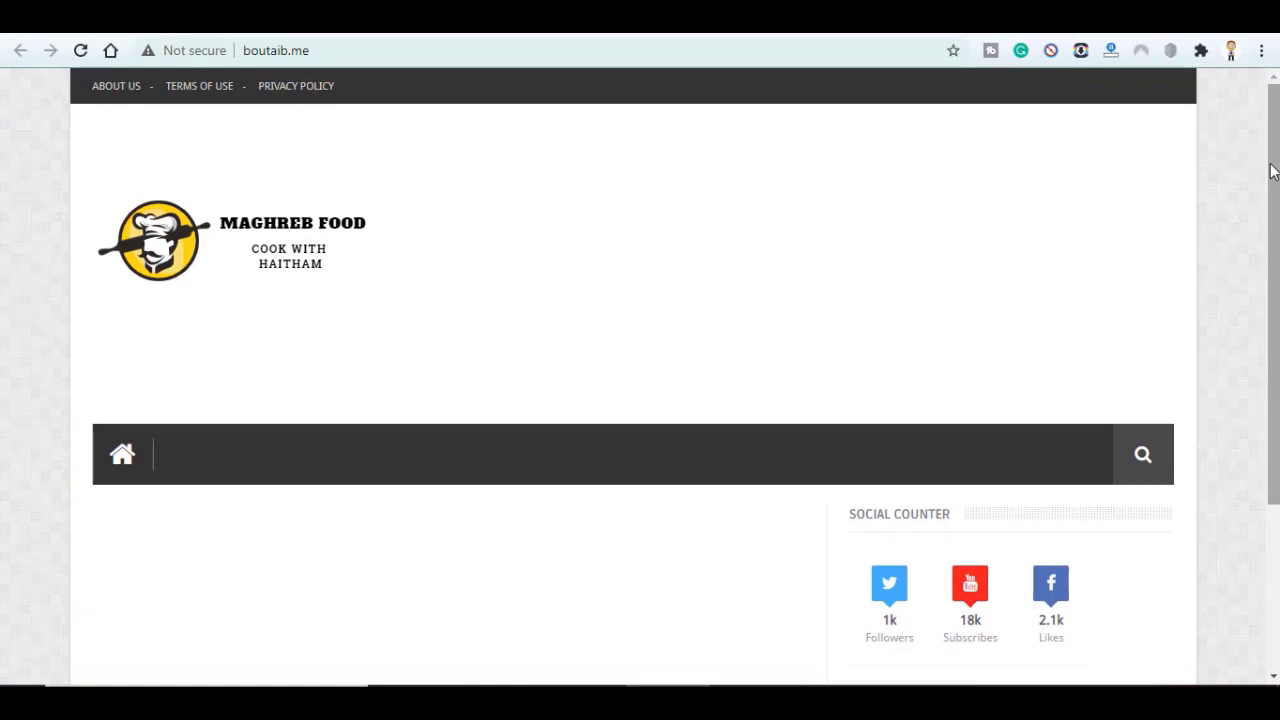